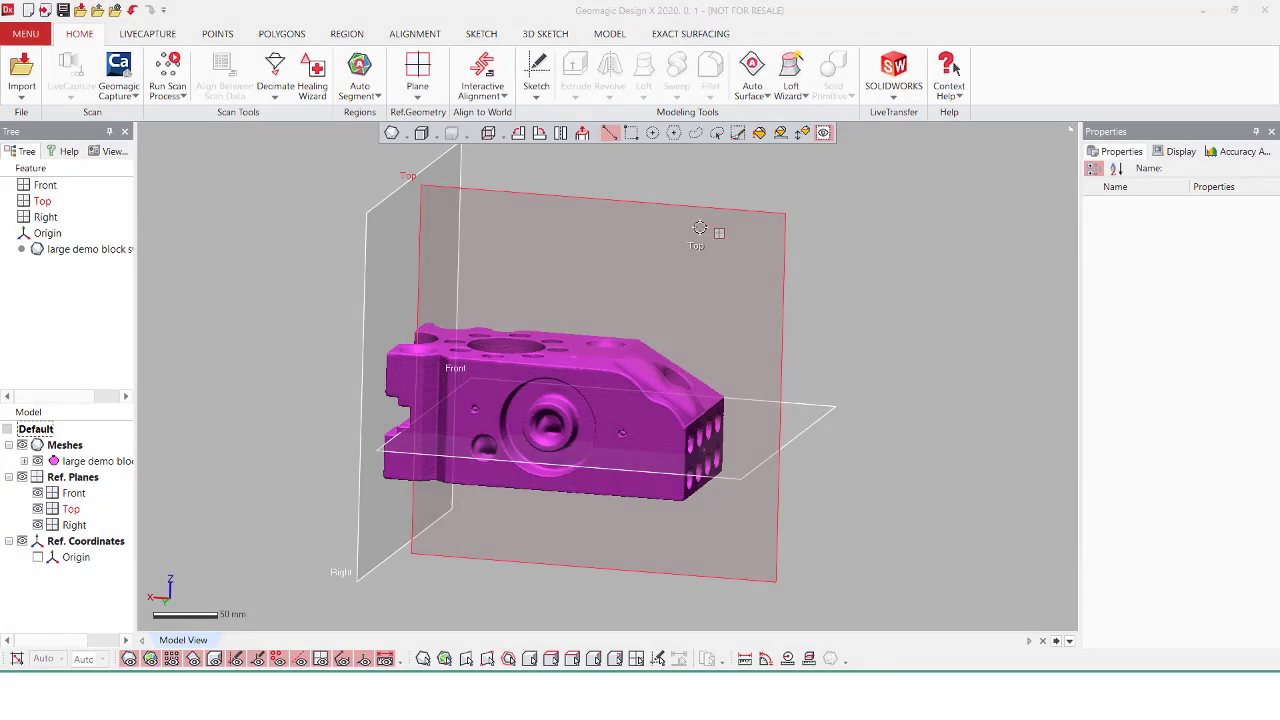
Divide the block mesh into geometric feature regions with Auto Segment
{"action": "right_click_drag", "start_coordinate": [733, 240], "coordinate": [827, 245]}
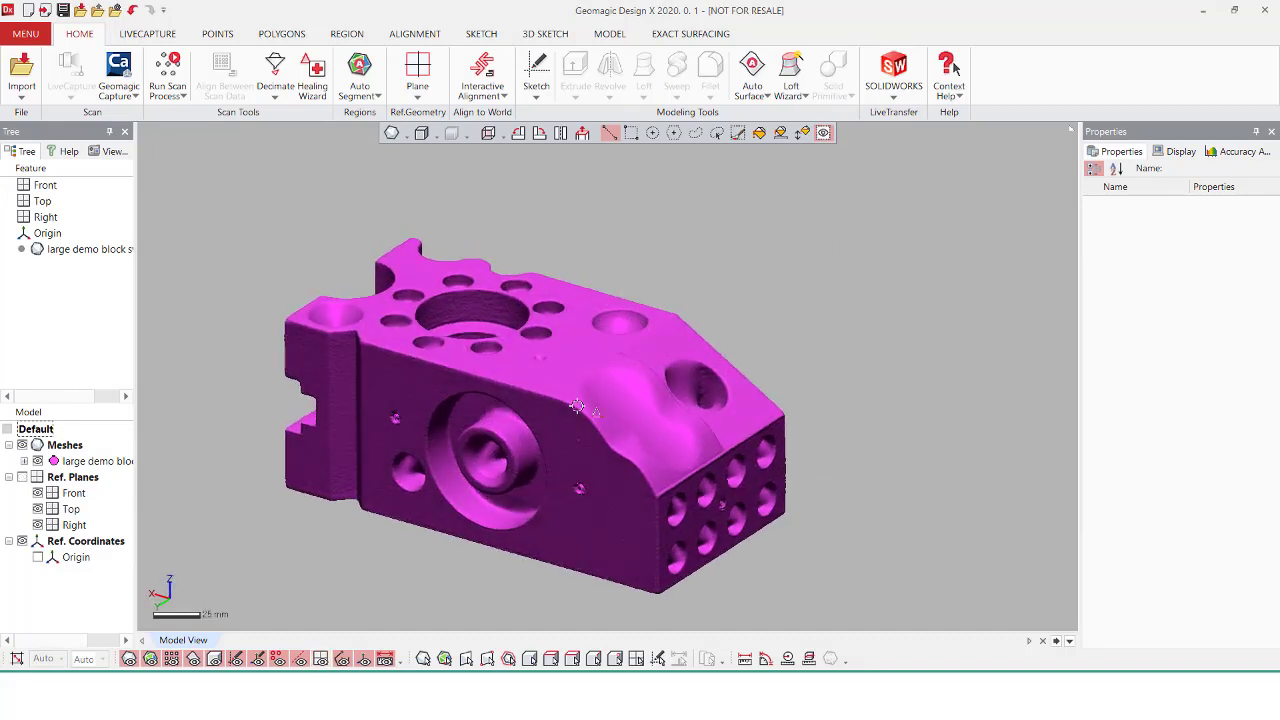
{"action": "left_click", "coordinate": [359, 75]}
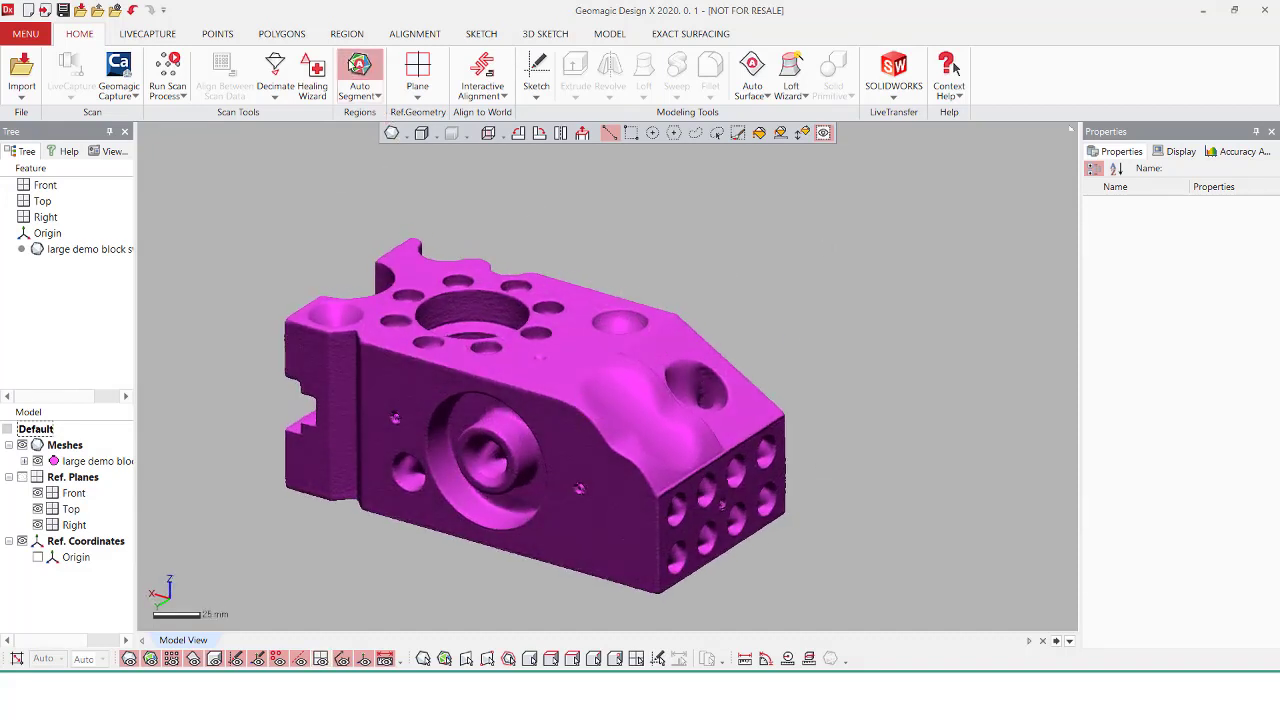
{"action": "left_click", "coordinate": [303, 168]}
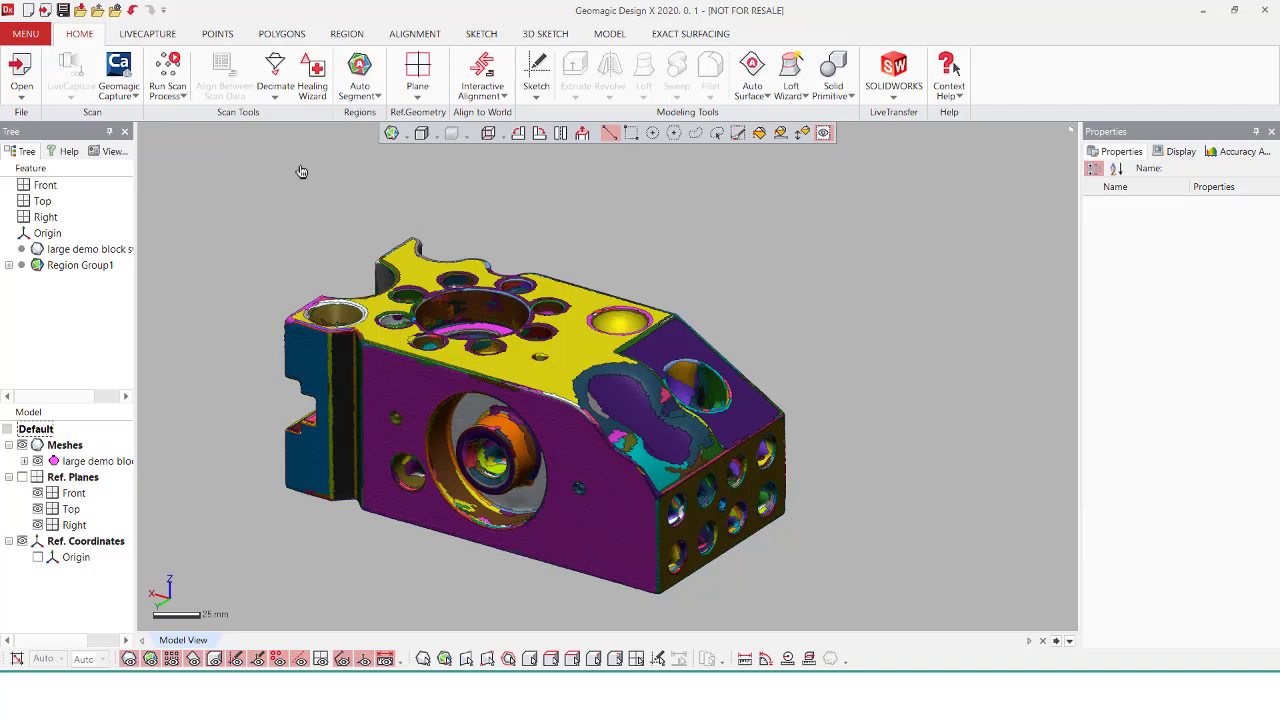
{"action": "right_click_drag", "start_coordinate": [784, 381], "coordinate": [807, 288]}
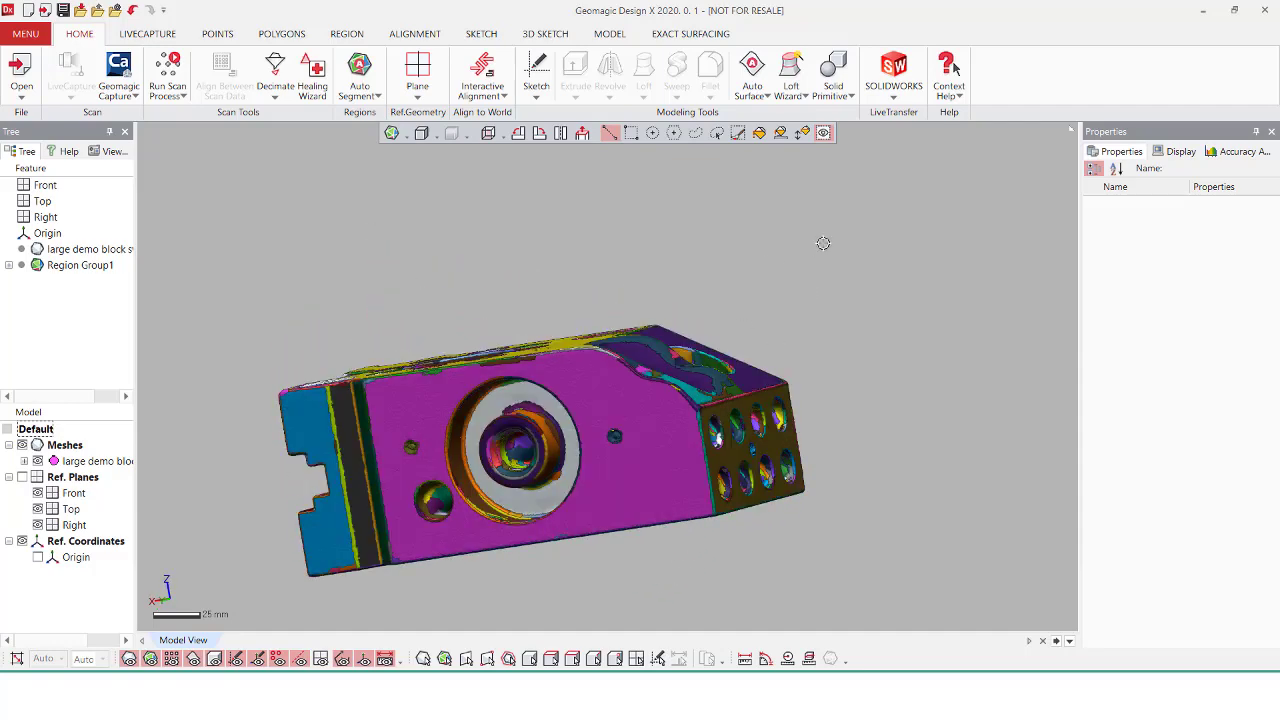
{"action": "right_click_drag", "start_coordinate": [824, 243], "coordinate": [678, 340]}
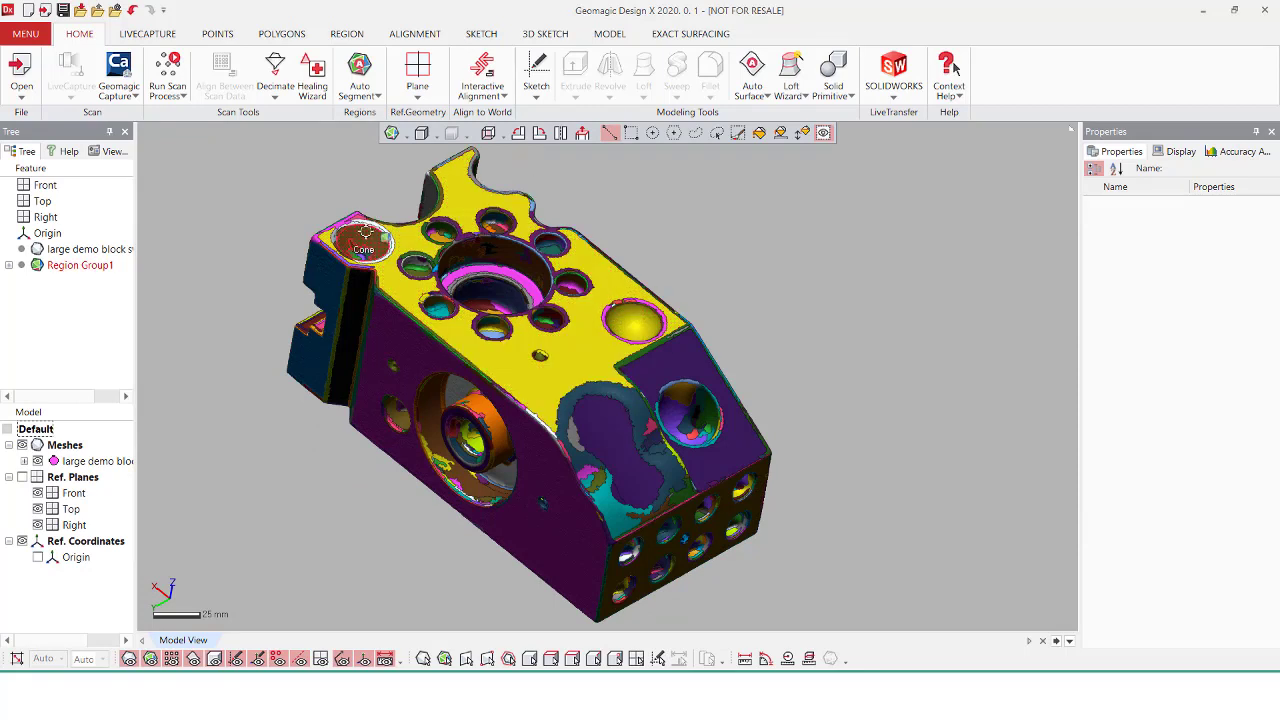
{"action": "right_click_drag", "start_coordinate": [812, 415], "coordinate": [817, 267]}
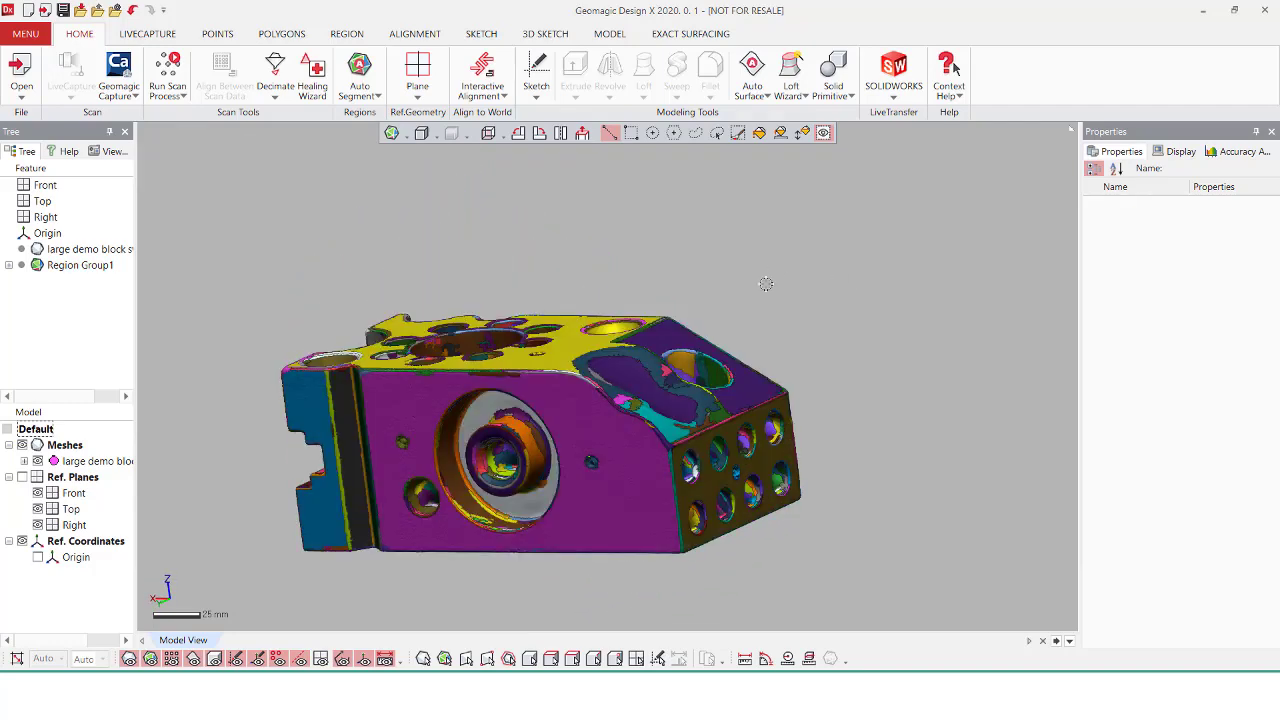
Align the mesh to the global origin with Interactive Alignment's X-Y-Z method, using the large side plane for axis X and the flat top plane for axis Z
{"action": "left_click", "coordinate": [482, 75]}
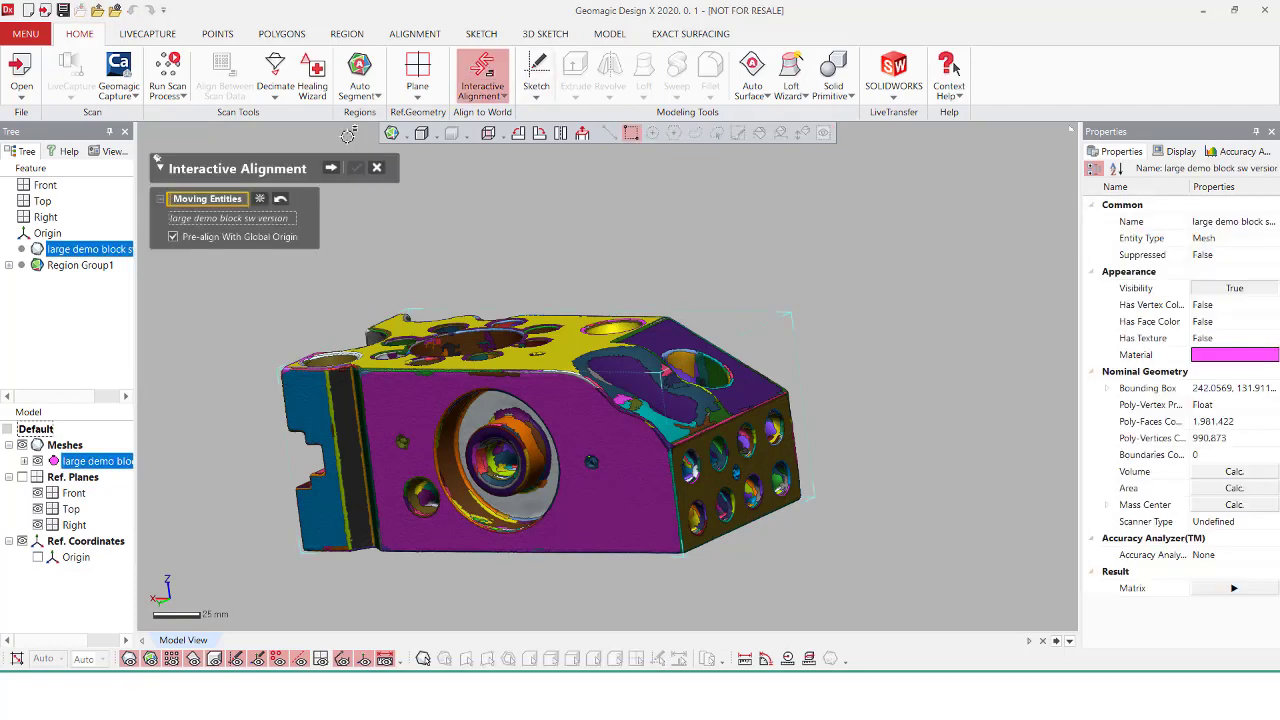
{"action": "left_click", "coordinate": [330, 169]}
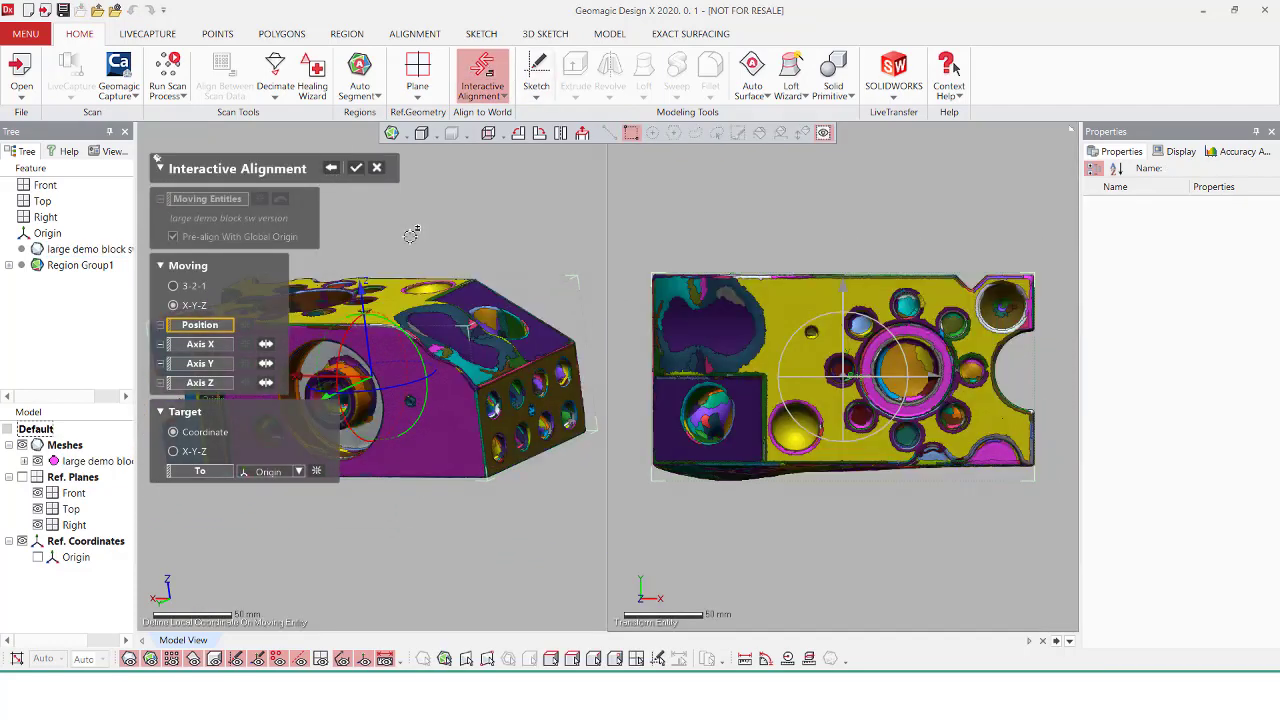
{"action": "left_click", "coordinate": [200, 344]}
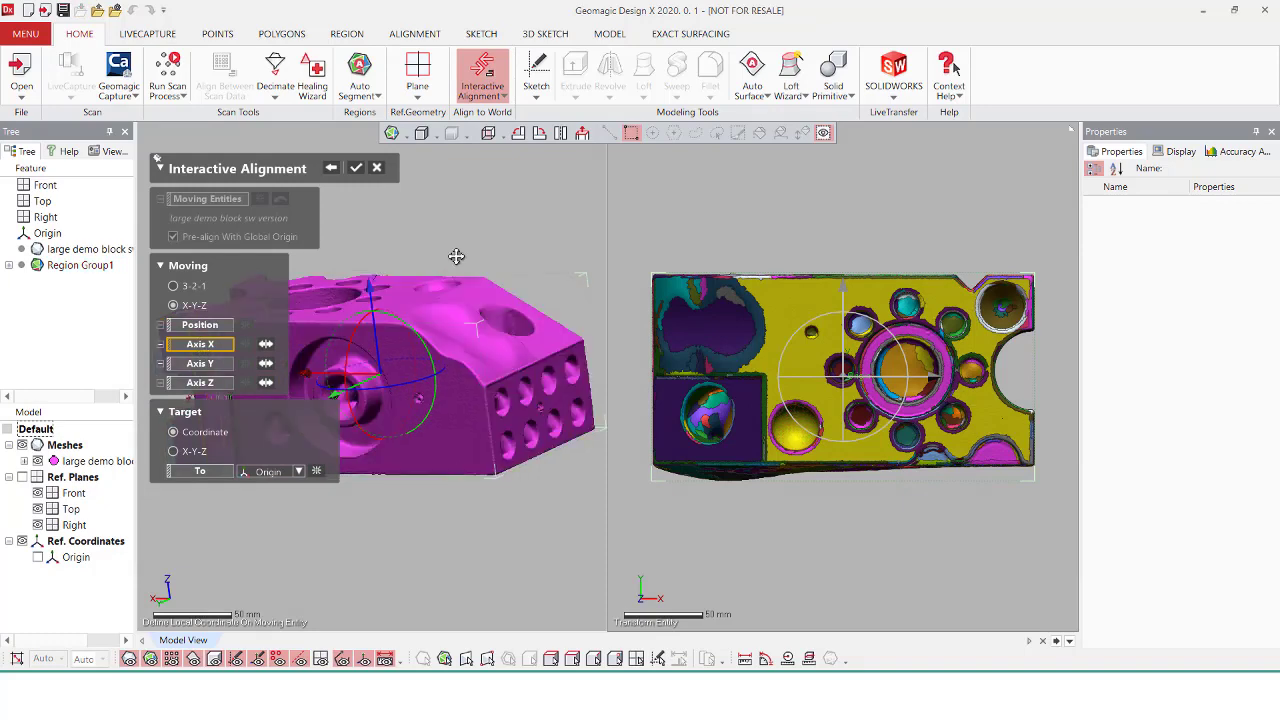
{"action": "right_click_drag", "start_coordinate": [456, 256], "coordinate": [571, 243], "text": "ctrl"}
{"action": "left_click", "coordinate": [397, 344]}
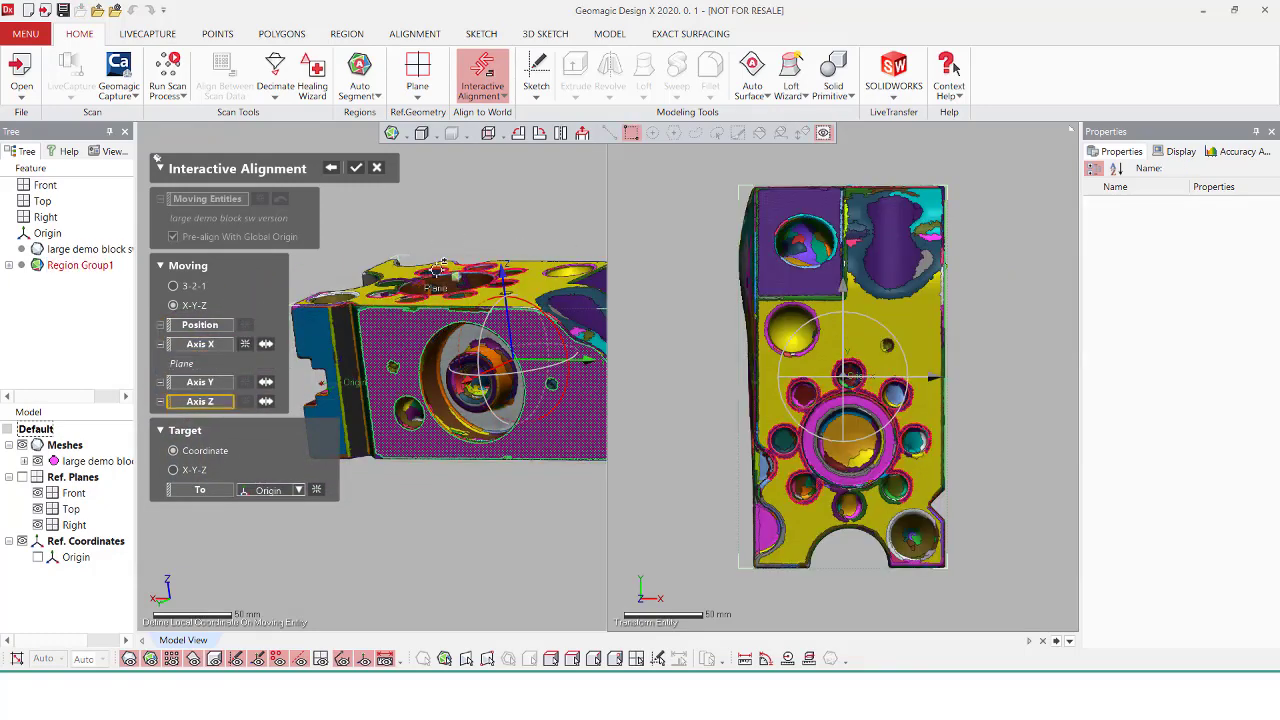
{"action": "left_click", "coordinate": [398, 265]}
{"action": "right_click_drag", "start_coordinate": [333, 303], "coordinate": [400, 395]}
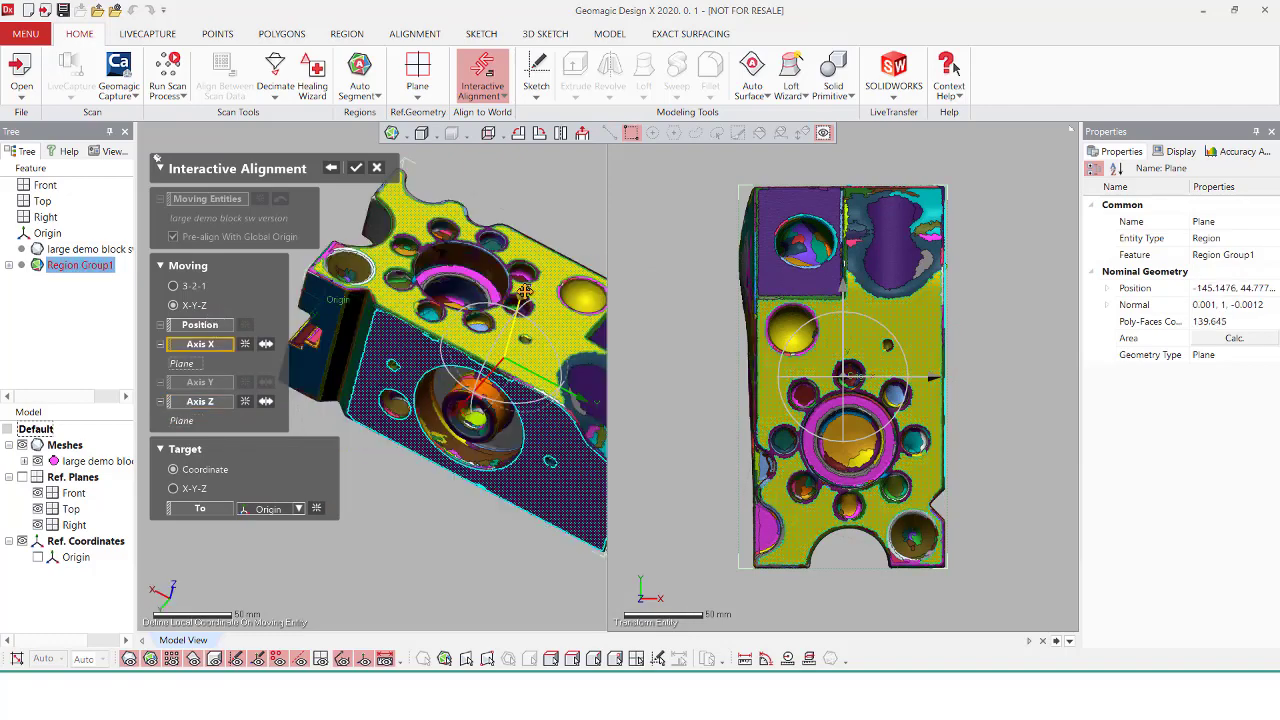
{"action": "right_click_drag", "start_coordinate": [557, 179], "coordinate": [554, 148]}
{"action": "right_click_drag", "start_coordinate": [728, 329], "coordinate": [711, 236]}
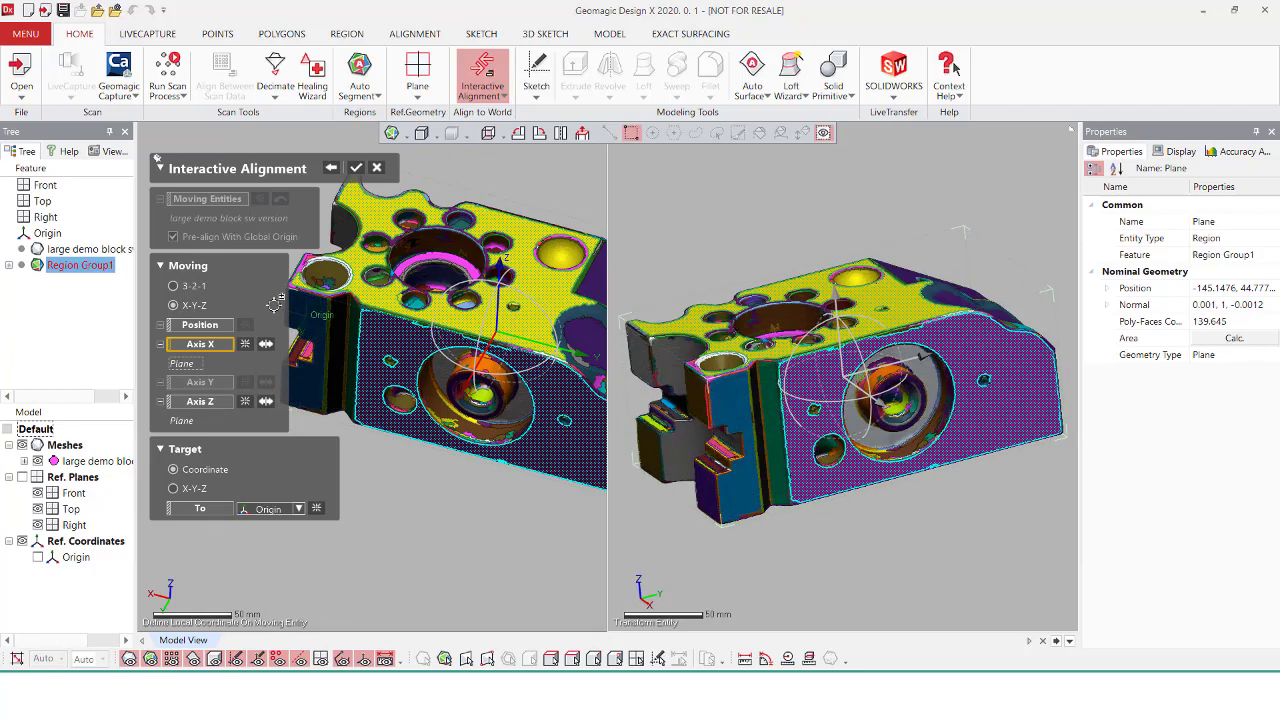
{"action": "left_click", "coordinate": [355, 168]}
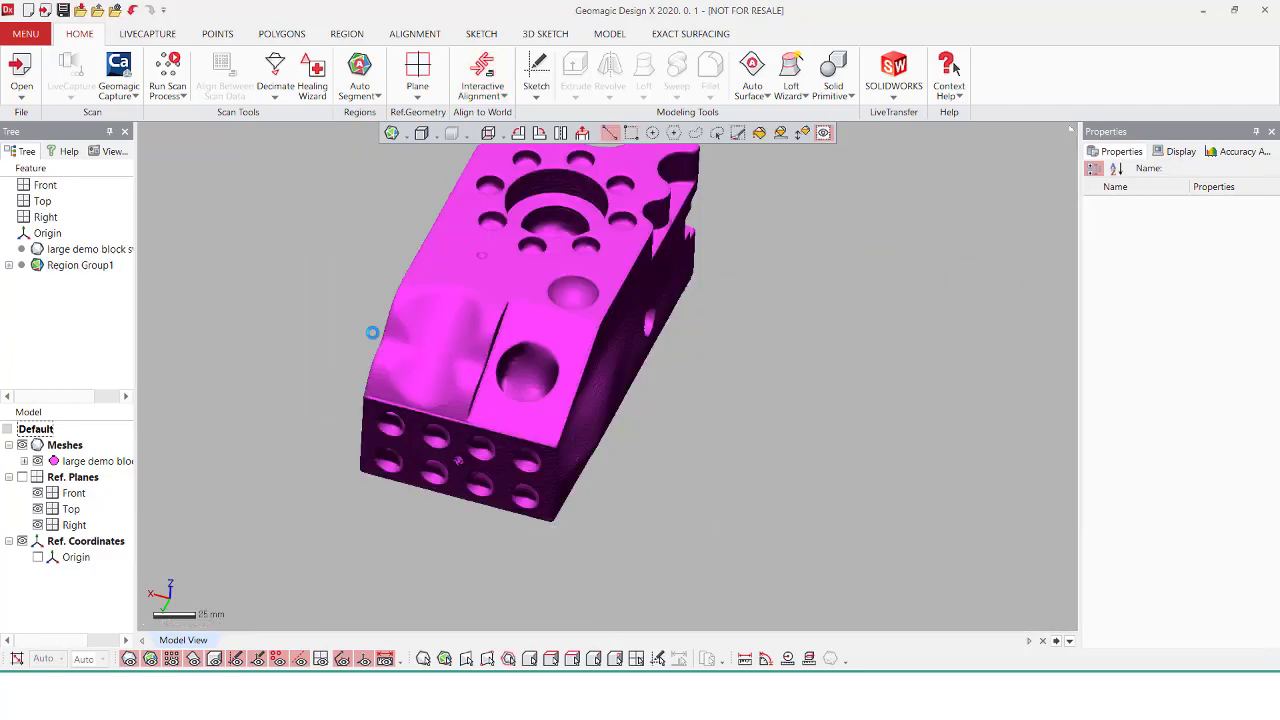
{"action": "left_click", "coordinate": [22, 477]}
{"action": "right_click_drag", "start_coordinate": [458, 441], "coordinate": [760, 290]}
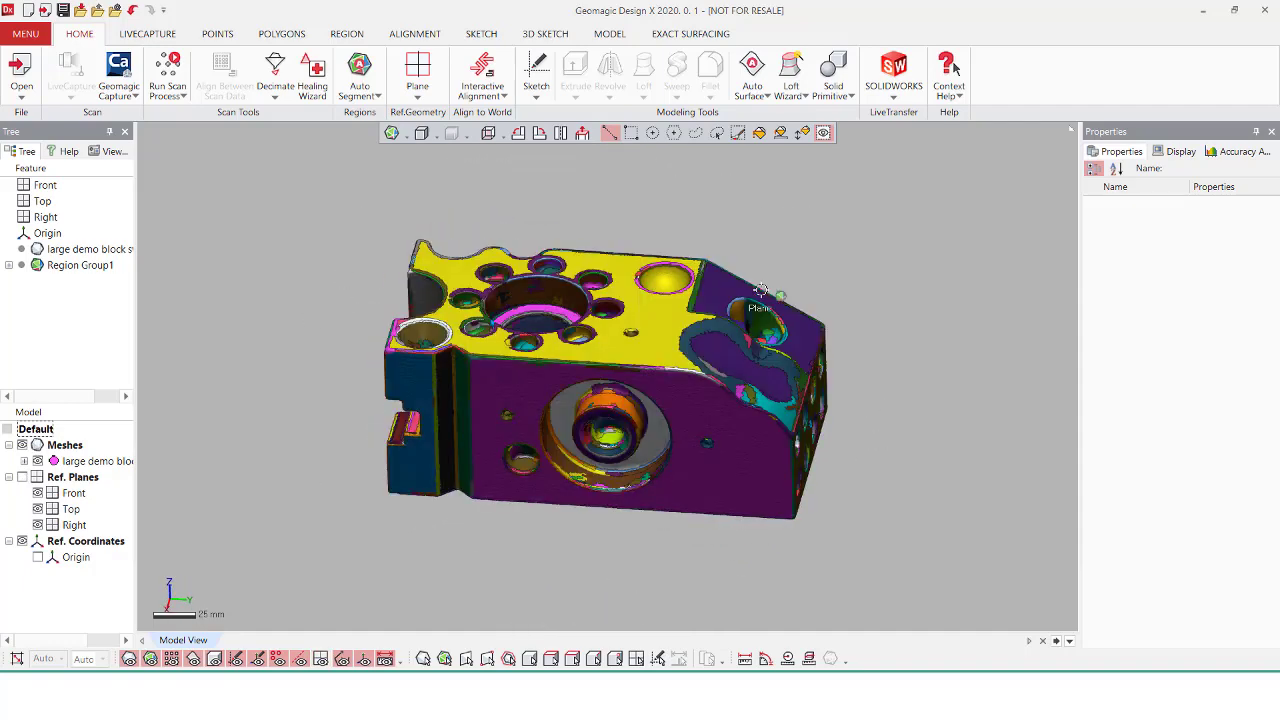
Start a sketch on the large flat side region and draw a 100 mm by 240 mm rectangle around the block's outline
{"action": "left_click", "coordinate": [609, 34]}
{"action": "right_click_drag", "start_coordinate": [440, 265], "coordinate": [377, 258]}
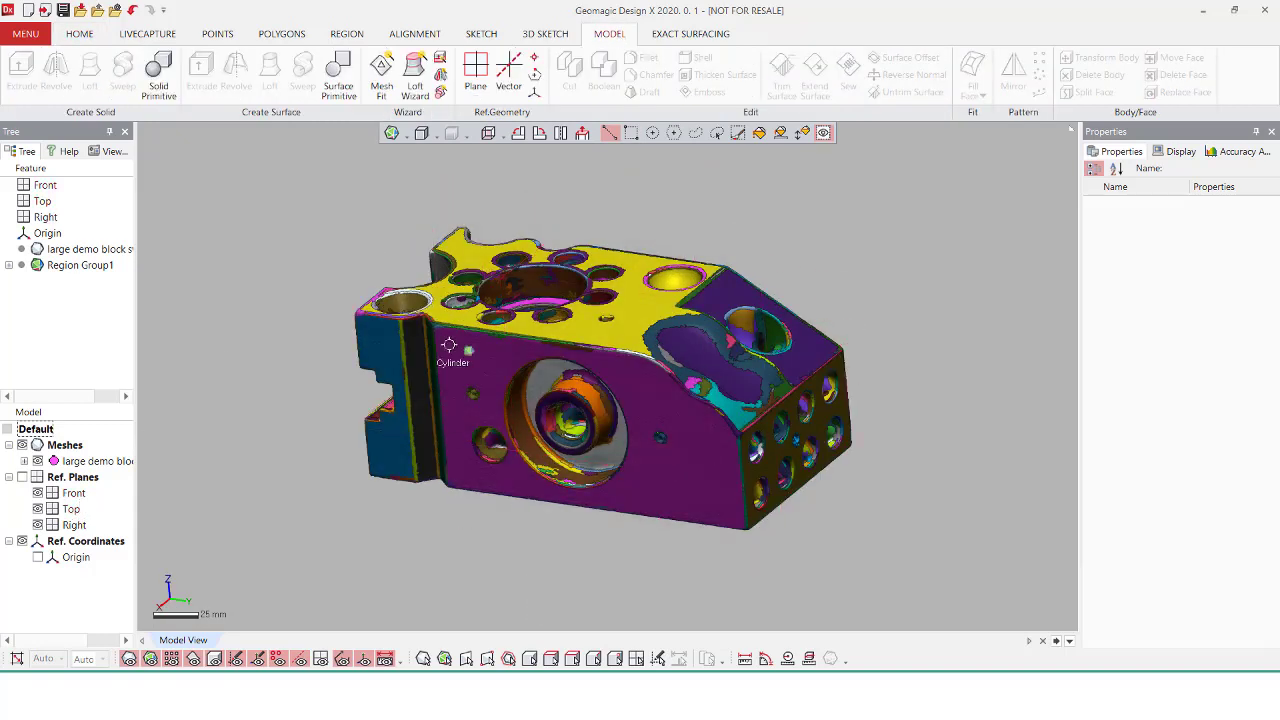
{"action": "left_click", "coordinate": [641, 387]}
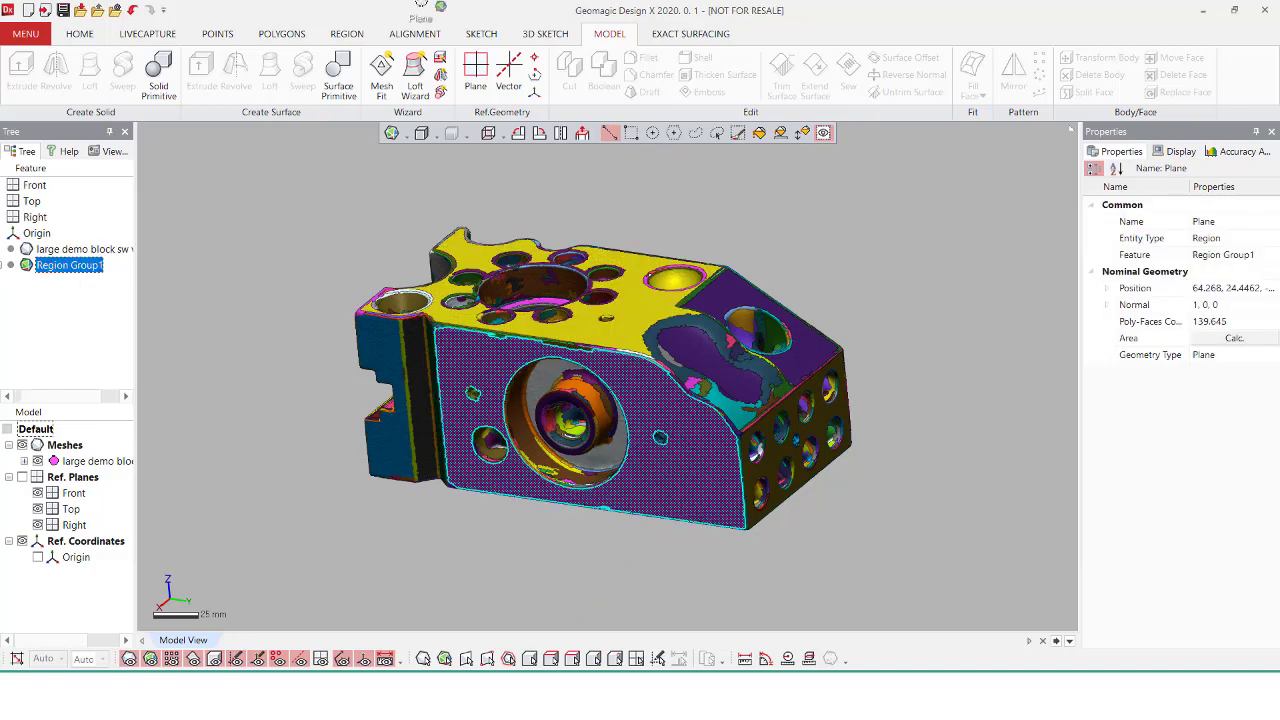
{"action": "left_click", "coordinate": [481, 34]}
{"action": "left_click", "coordinate": [22, 75]}
{"action": "left_click", "coordinate": [294, 57]}
{"action": "left_click", "coordinate": [702, 185]}
{"action": "left_click", "coordinate": [613, 361]}
{"action": "scroll", "coordinate": [609, 381], "scroll_direction": "down", "scroll_amount": 3}
{"action": "left_click", "coordinate": [557, 517]}
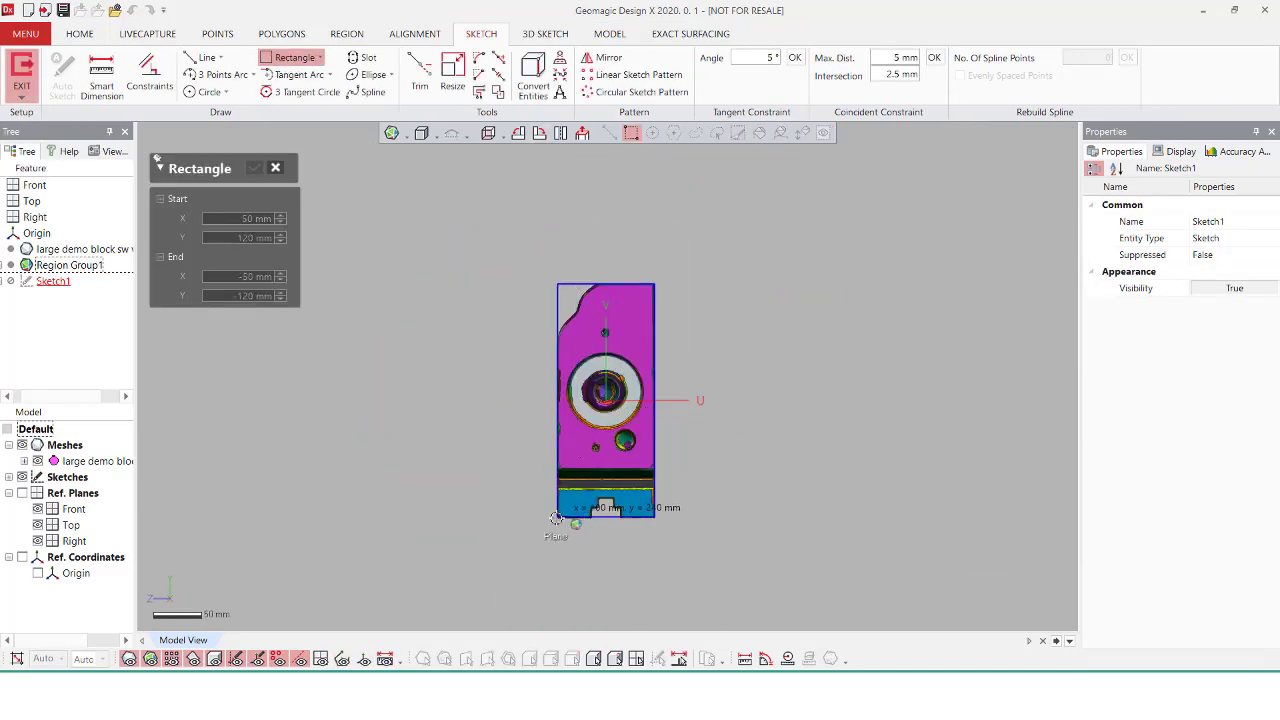
Dimension the rectangle's height and width with Smart Dimension and exit the sketch
{"action": "left_click", "coordinate": [101, 78]}
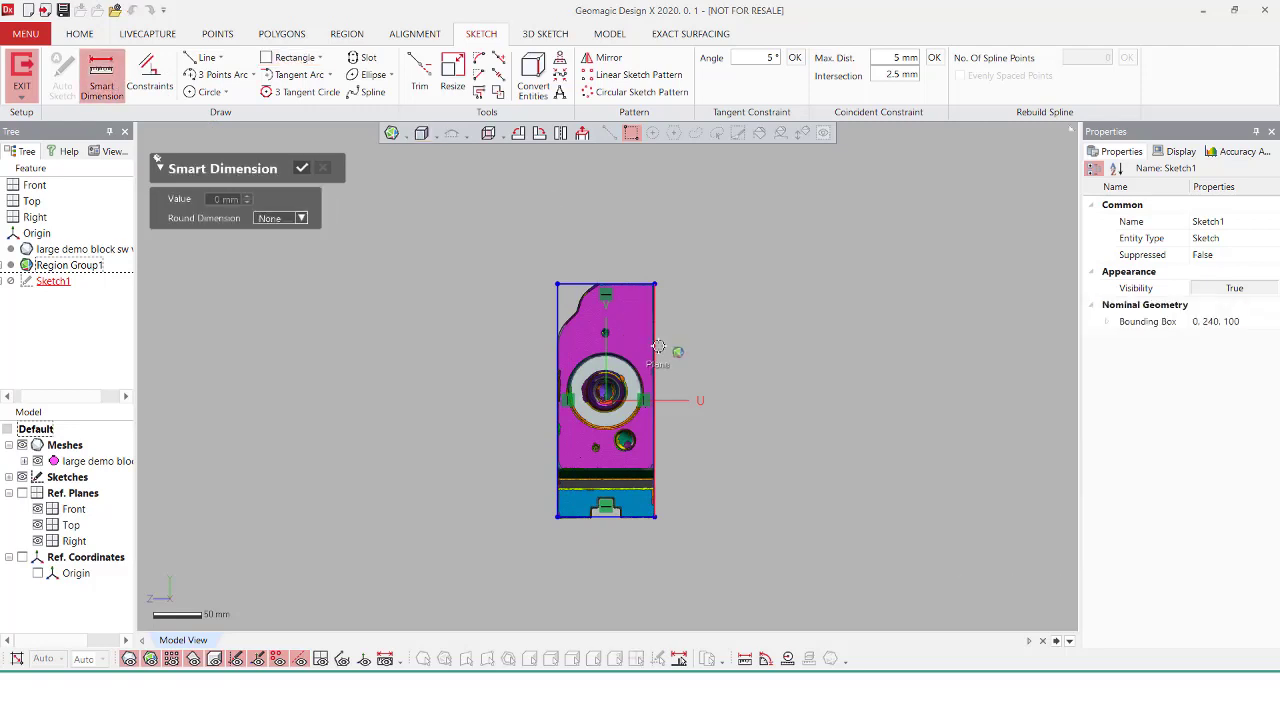
{"action": "left_click", "coordinate": [656, 347]}
{"action": "left_click", "coordinate": [793, 400]}
{"action": "key", "text": "Escape"}
{"action": "left_click", "coordinate": [656, 371]}
{"action": "left_click", "coordinate": [718, 359]}
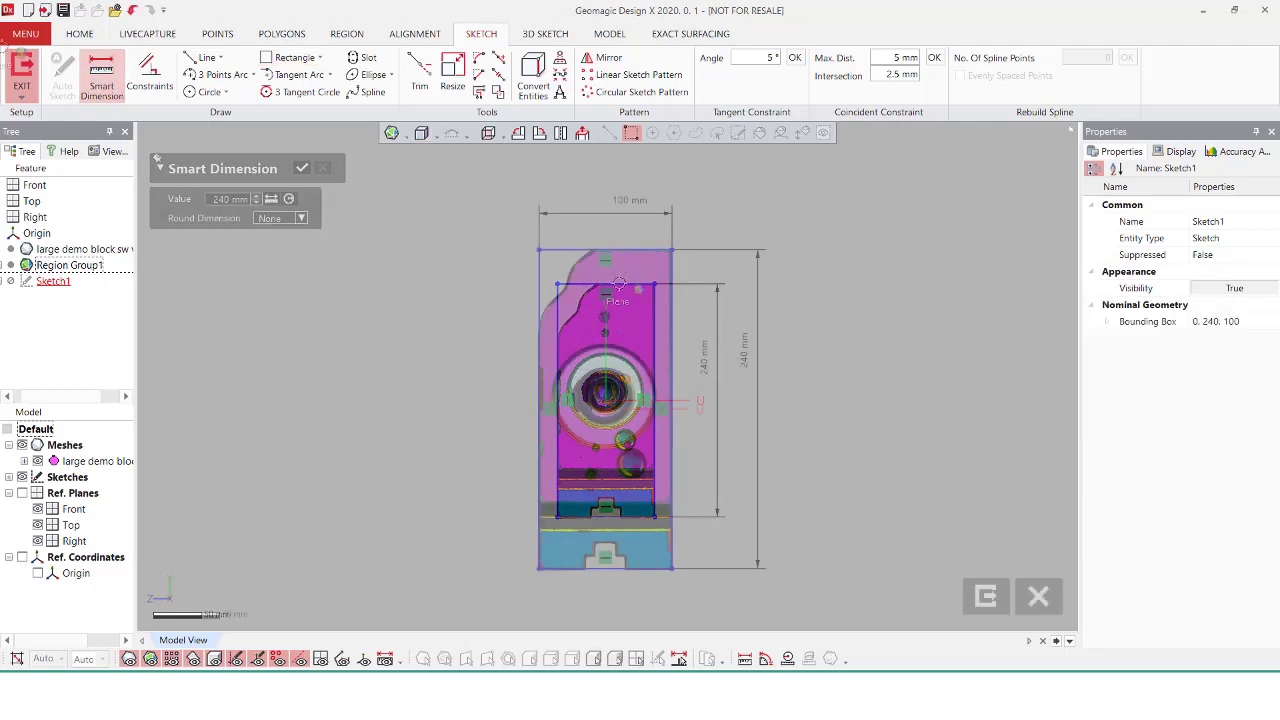
{"action": "key", "text": "Escape"}
{"action": "left_click", "coordinate": [21, 75]}
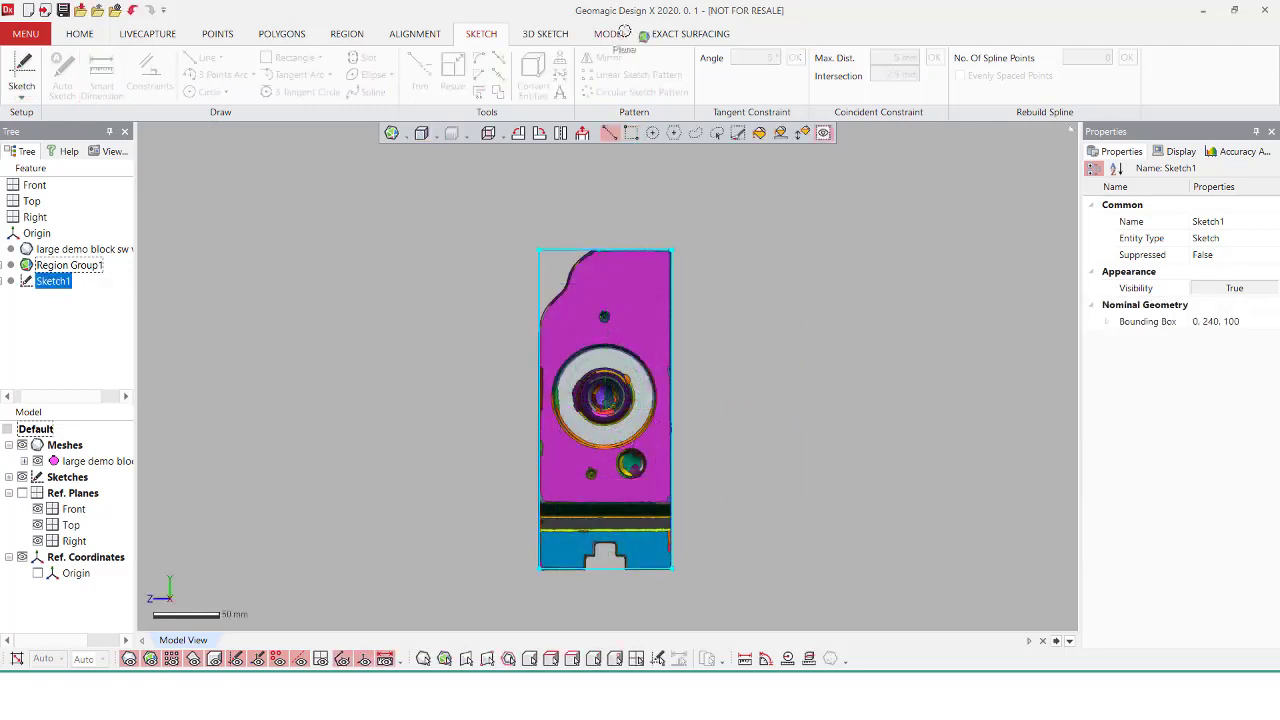
Extrude the rectangle as a blind solid 120 mm through the block mesh
{"action": "left_click", "coordinate": [21, 75]}
{"action": "right_click_drag", "start_coordinate": [351, 298], "coordinate": [568, 370]}
{"action": "left_click_drag", "start_coordinate": [579, 355], "coordinate": [776, 354]}
{"action": "double_click", "coordinate": [270, 323]}
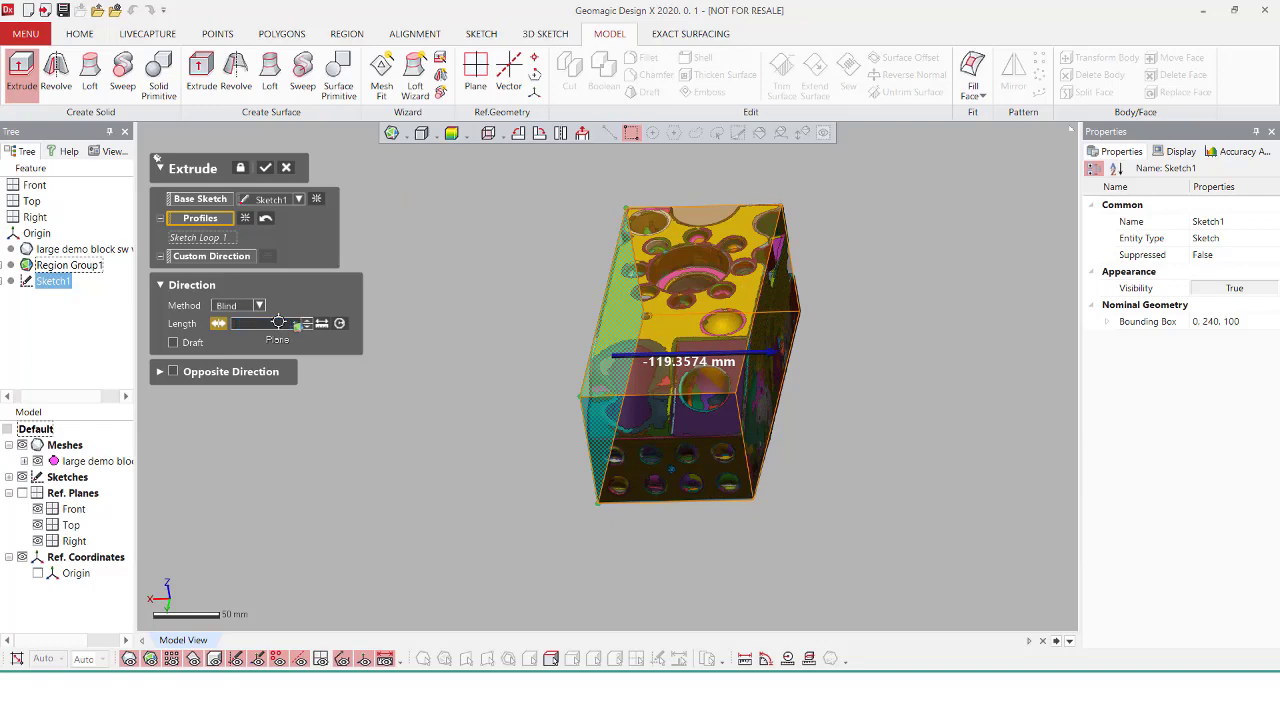
{"action": "type", "text": "120"}
{"action": "key", "text": "Return"}
{"action": "left_click", "coordinate": [266, 168]}
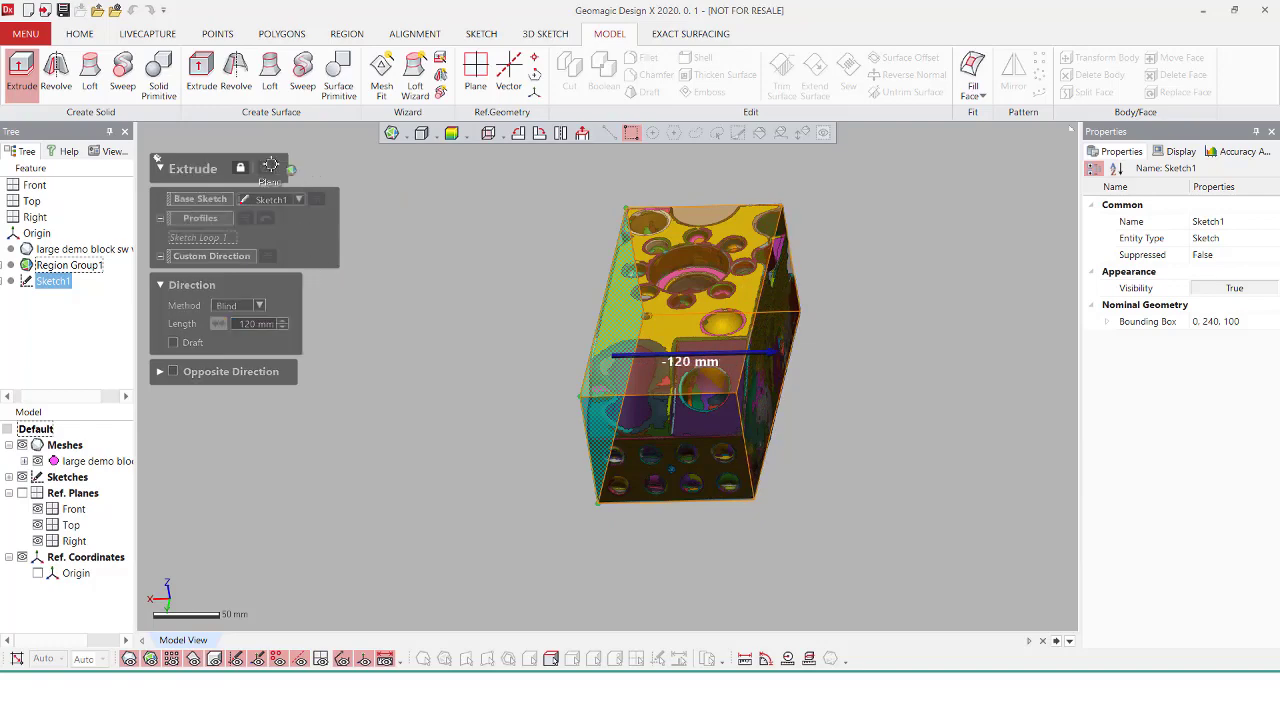
Compare the extruded box with the mesh regions, and hide the extruded solid body
{"action": "mouse_move", "coordinate": [903, 423]}
{"action": "right_mouse_down"}
{"action": "mouse_move", "coordinate": [447, 358]}
{"action": "mouse_move", "coordinate": [851, 366]}
{"action": "mouse_move", "coordinate": [909, 420]}
{"action": "right_mouse_up"}
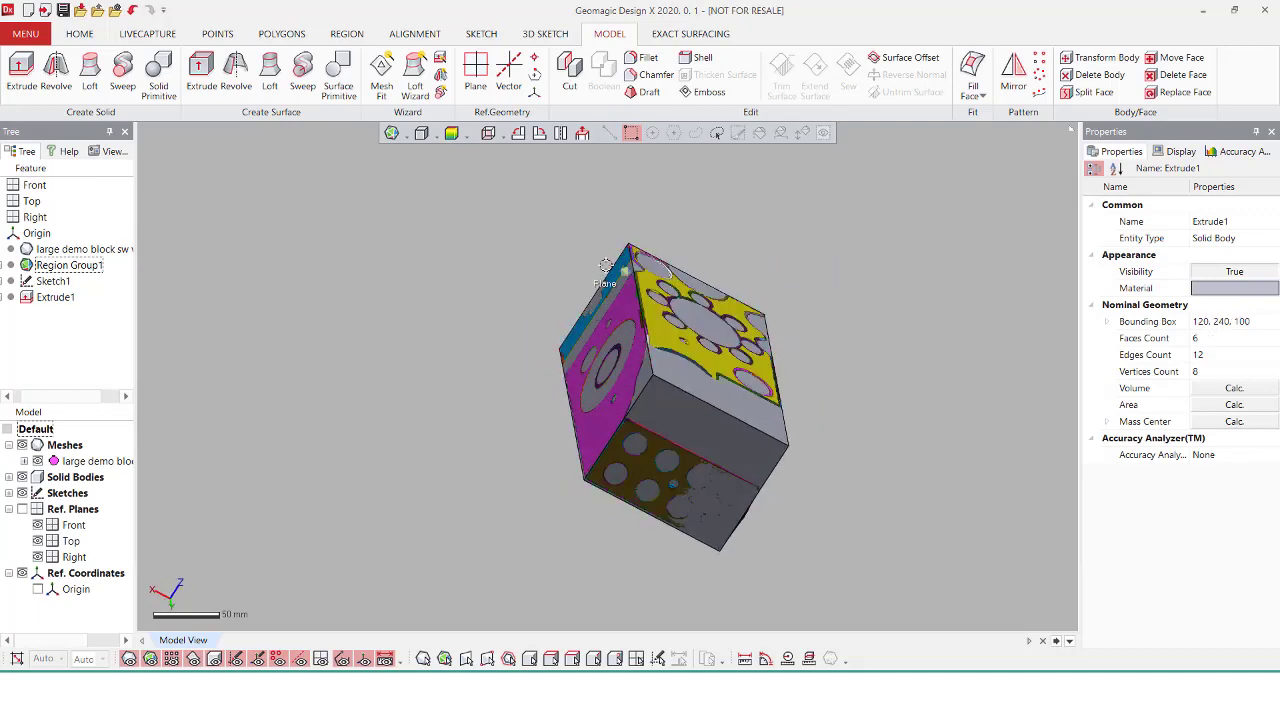
{"action": "right_click_drag", "start_coordinate": [534, 349], "coordinate": [492, 366]}
{"action": "scroll", "coordinate": [492, 366], "scroll_direction": "up", "scroll_amount": 4}
{"action": "right_click_drag", "start_coordinate": [497, 246], "coordinate": [517, 429]}
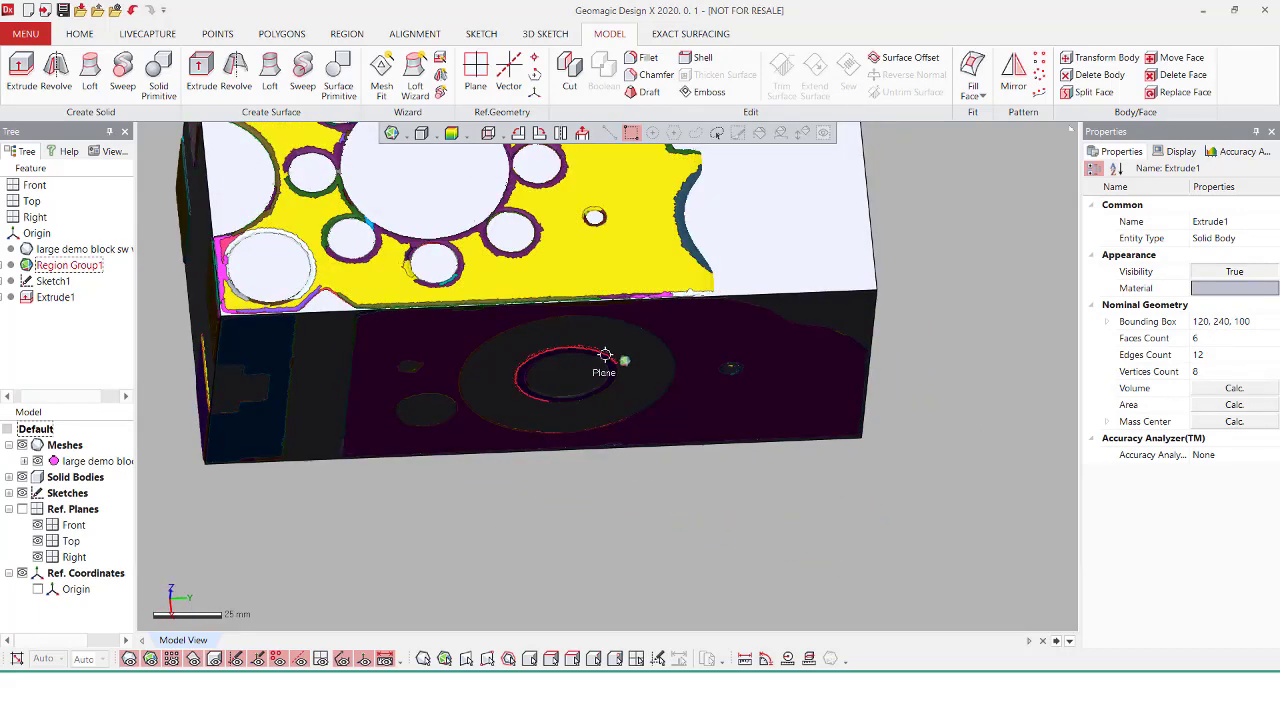
{"action": "right_click_drag", "start_coordinate": [605, 355], "coordinate": [851, 363]}
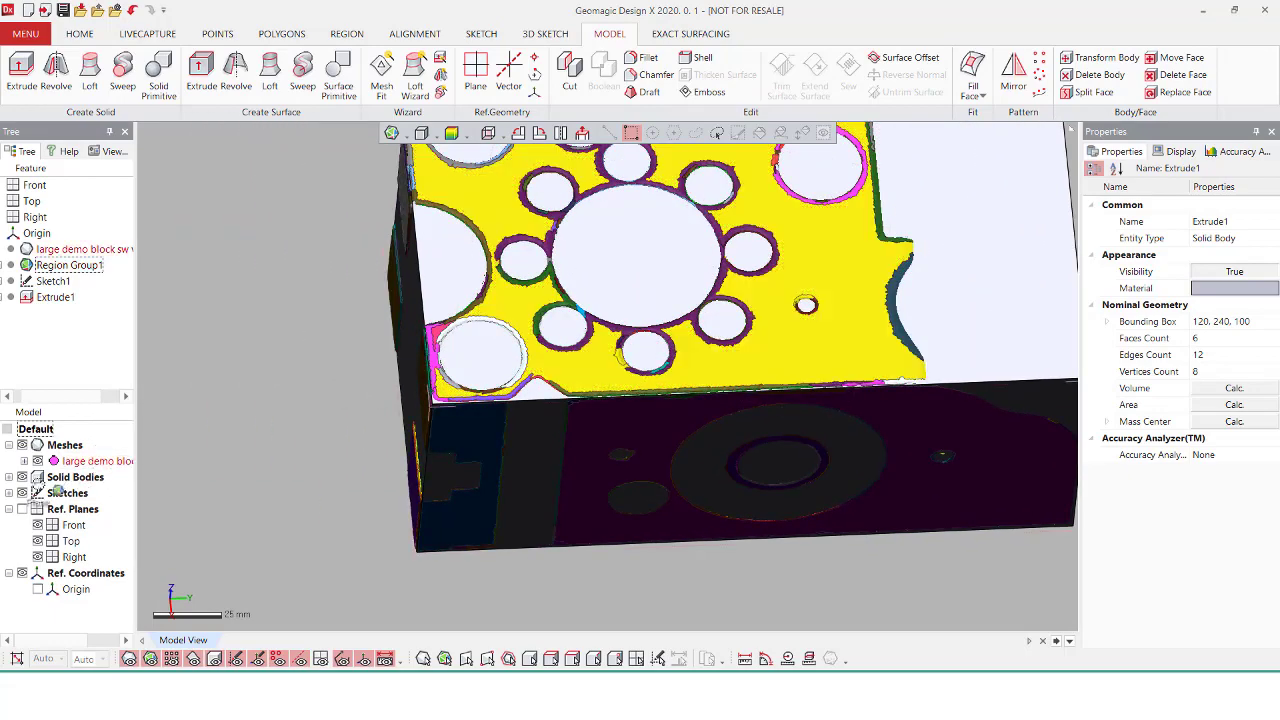
{"action": "left_click", "coordinate": [8, 477]}
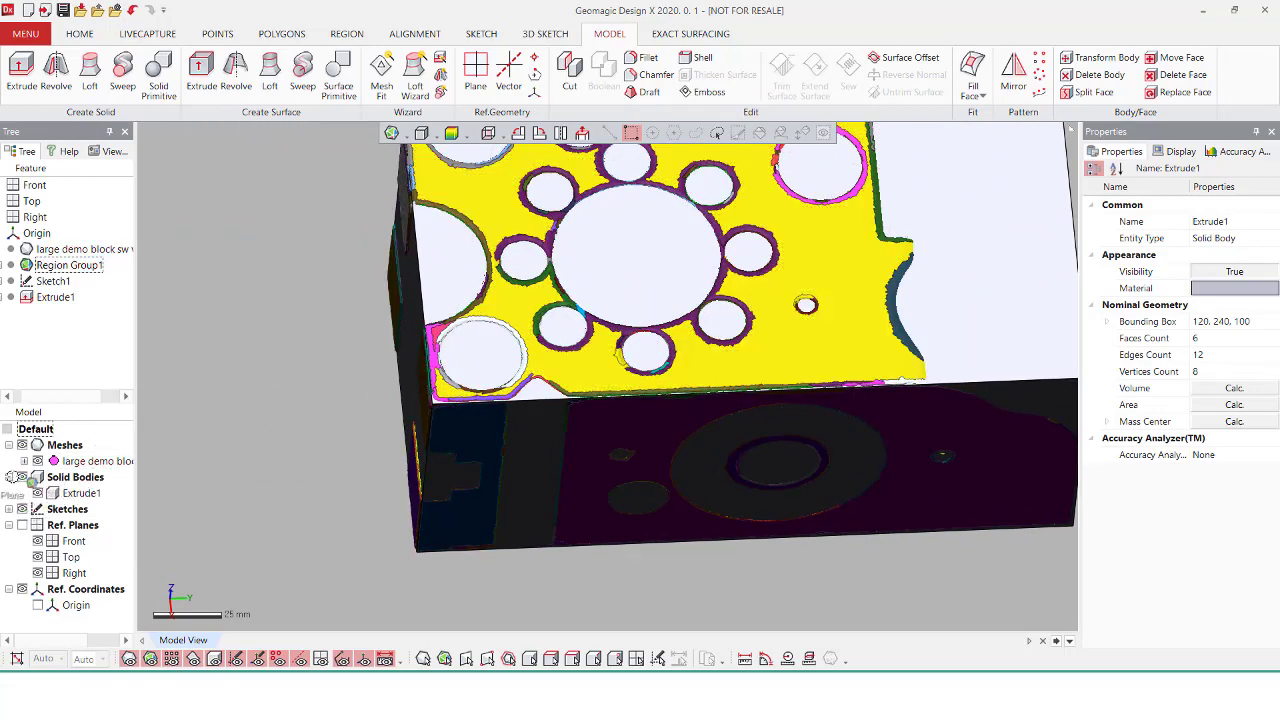
{"action": "left_click", "coordinate": [37, 493]}
{"action": "key", "text": "ctrl+2"}
Create a solid cylinder primitive from the half-round cutout region at the block's notched end, with the Cylinder shape and an adjusted extend ratio
{"action": "right_click_drag", "start_coordinate": [640, 440], "coordinate": [1205, 386]}
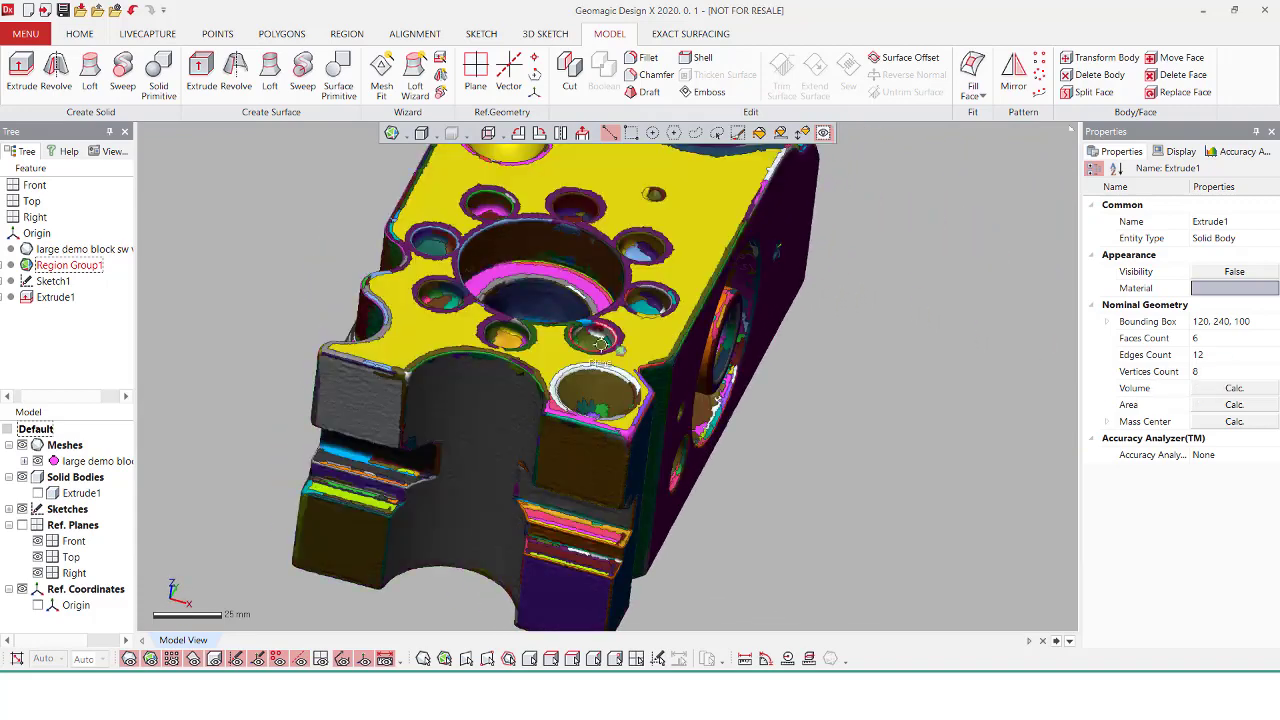
{"action": "left_click", "coordinate": [490, 388]}
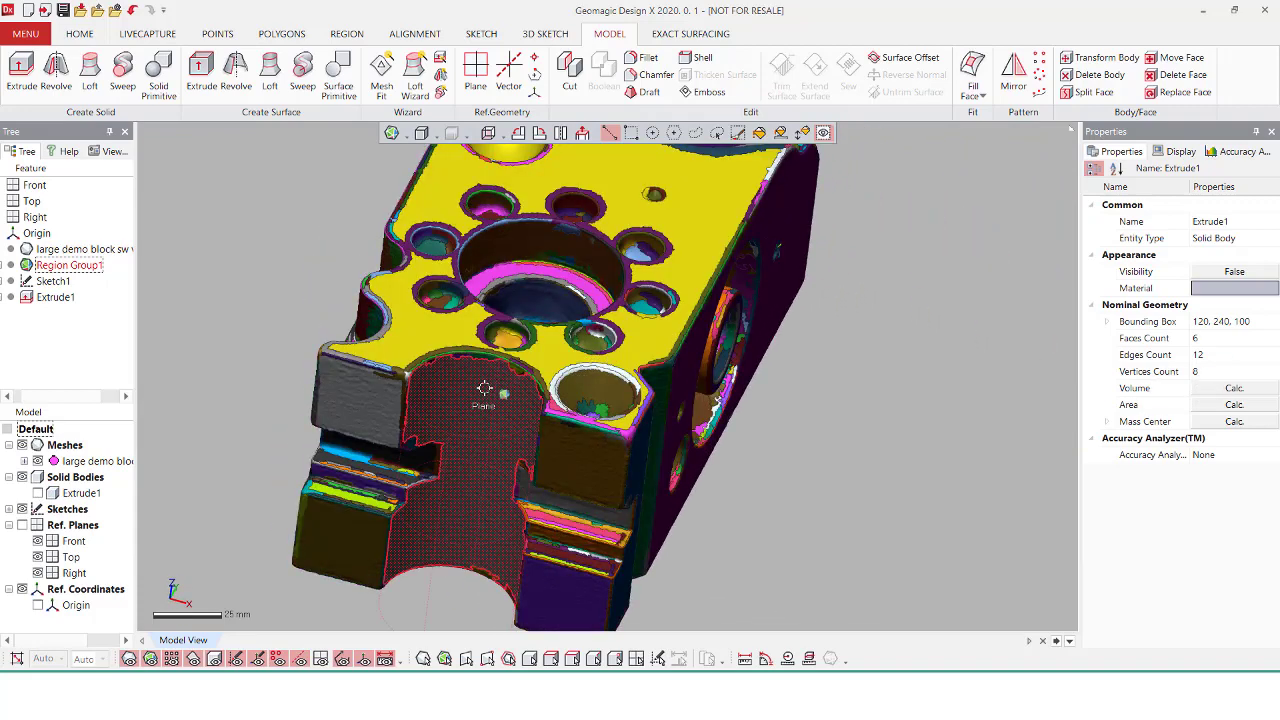
{"action": "left_click", "coordinate": [159, 77]}
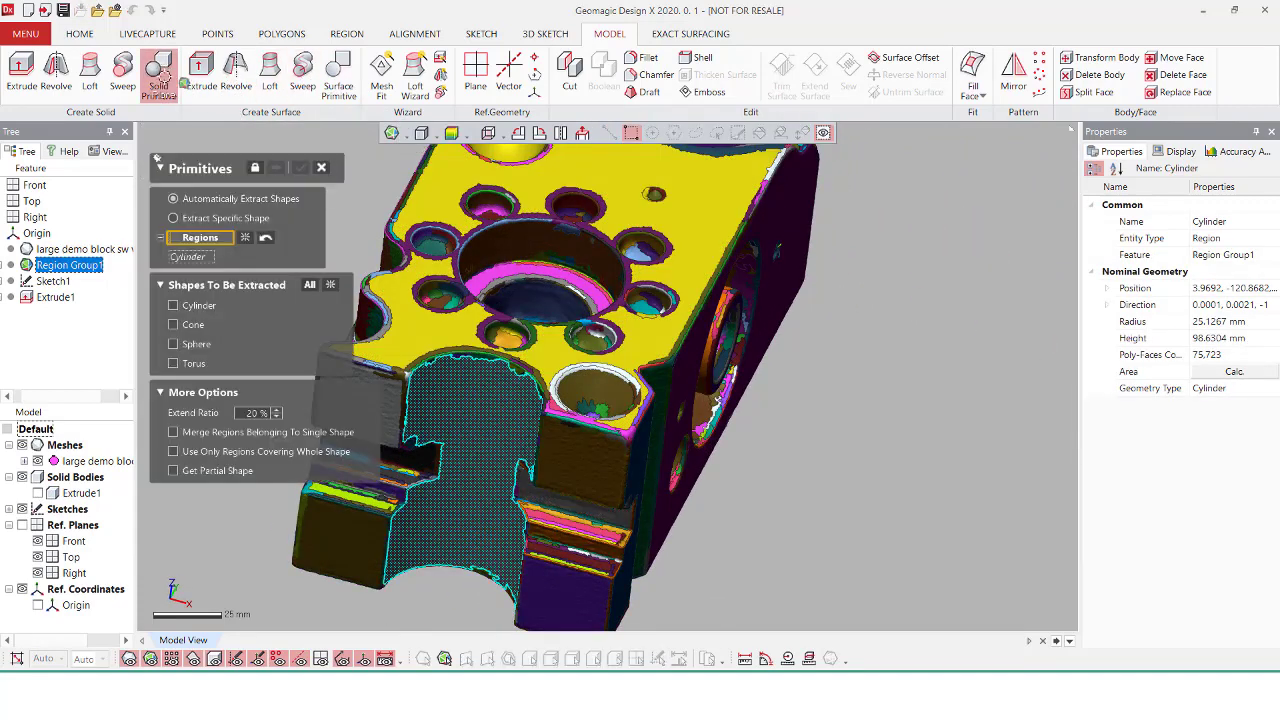
{"action": "left_click", "coordinate": [275, 168]}
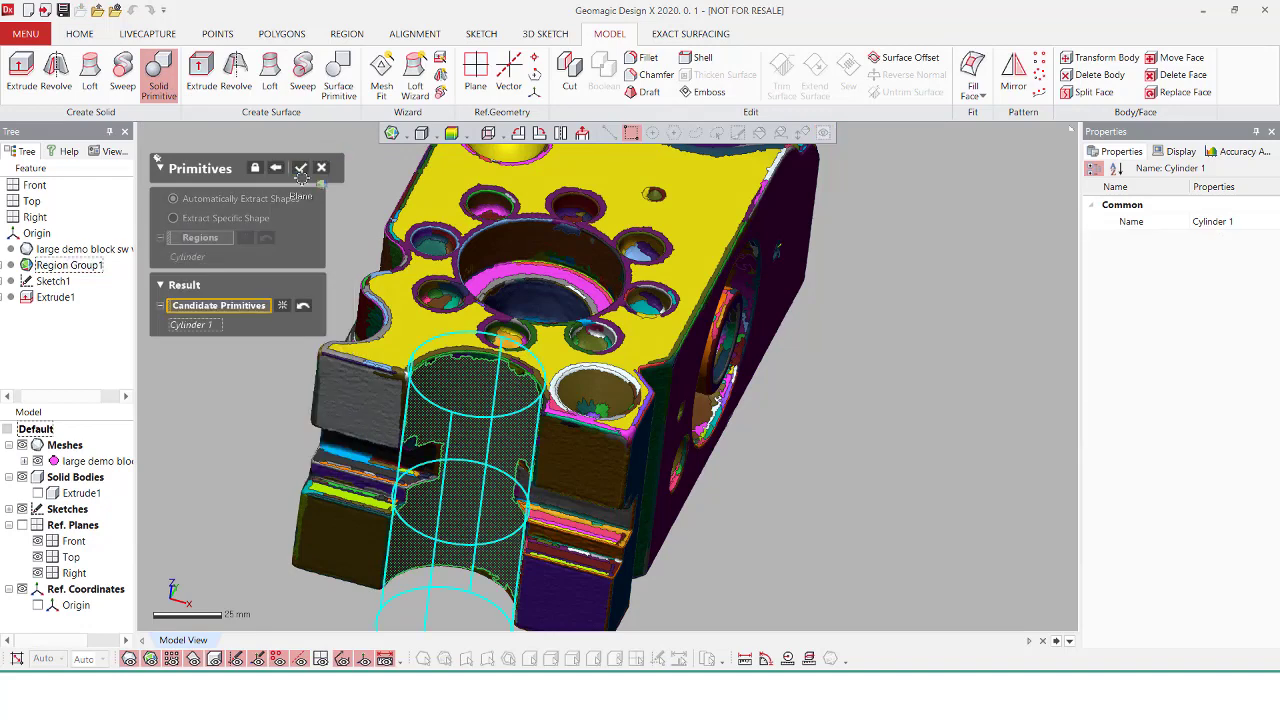
{"action": "left_click", "coordinate": [277, 168]}
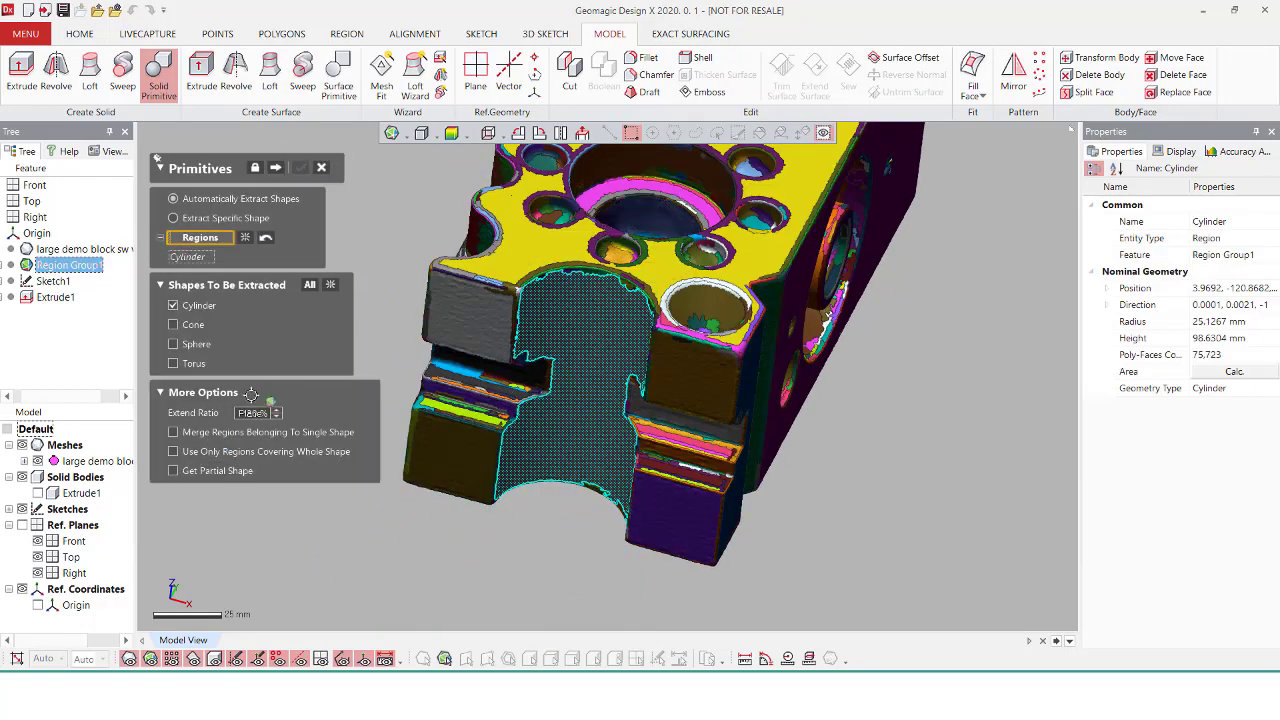
{"action": "left_click", "coordinate": [277, 168]}
{"action": "left_click", "coordinate": [304, 168]}
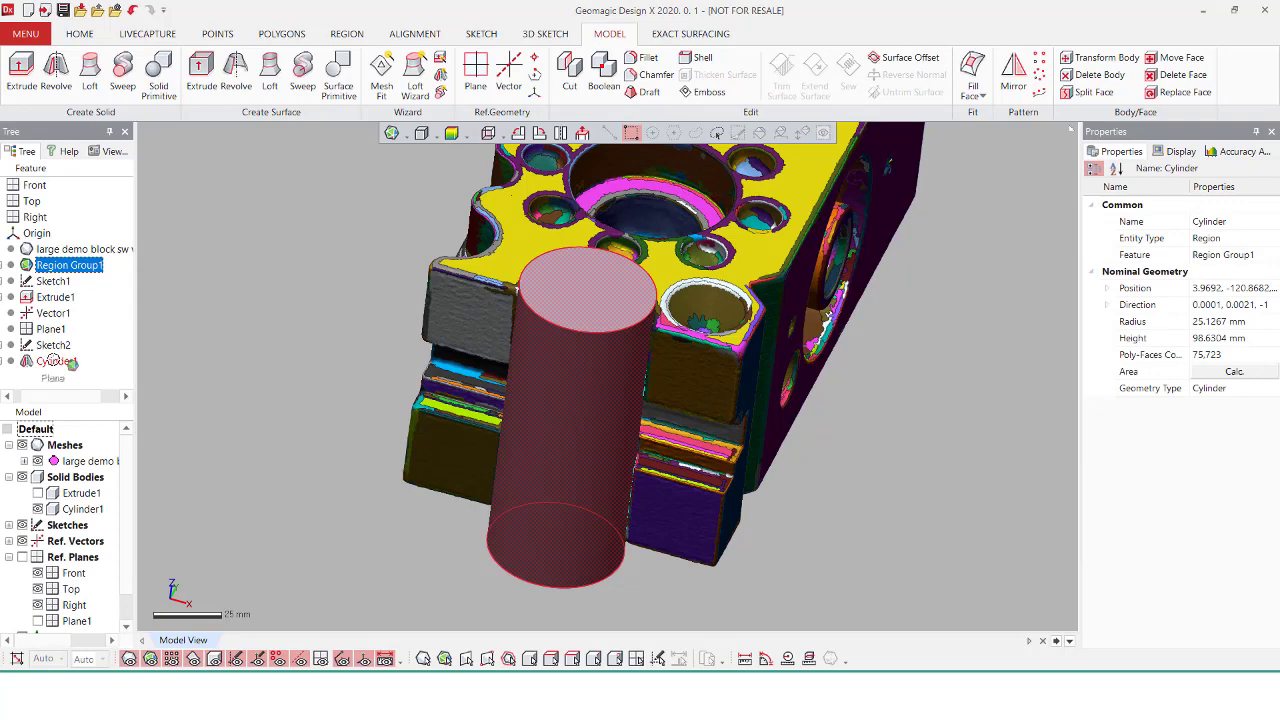
Edit the half-round cutout cylinder's profile sketch, move its upper edge past the block's top face, and exit the sketch
{"action": "right_click", "coordinate": [48, 345]}
{"action": "left_click", "coordinate": [105, 397]}
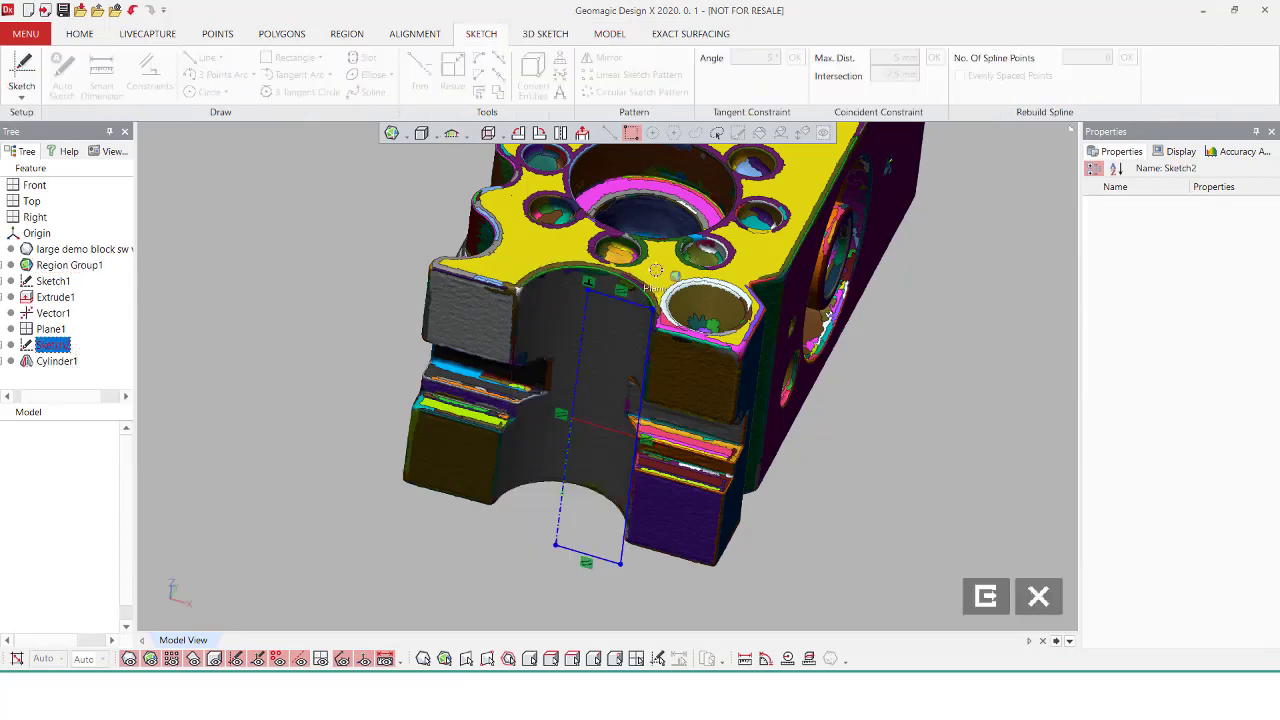
{"action": "left_click", "coordinate": [645, 305]}
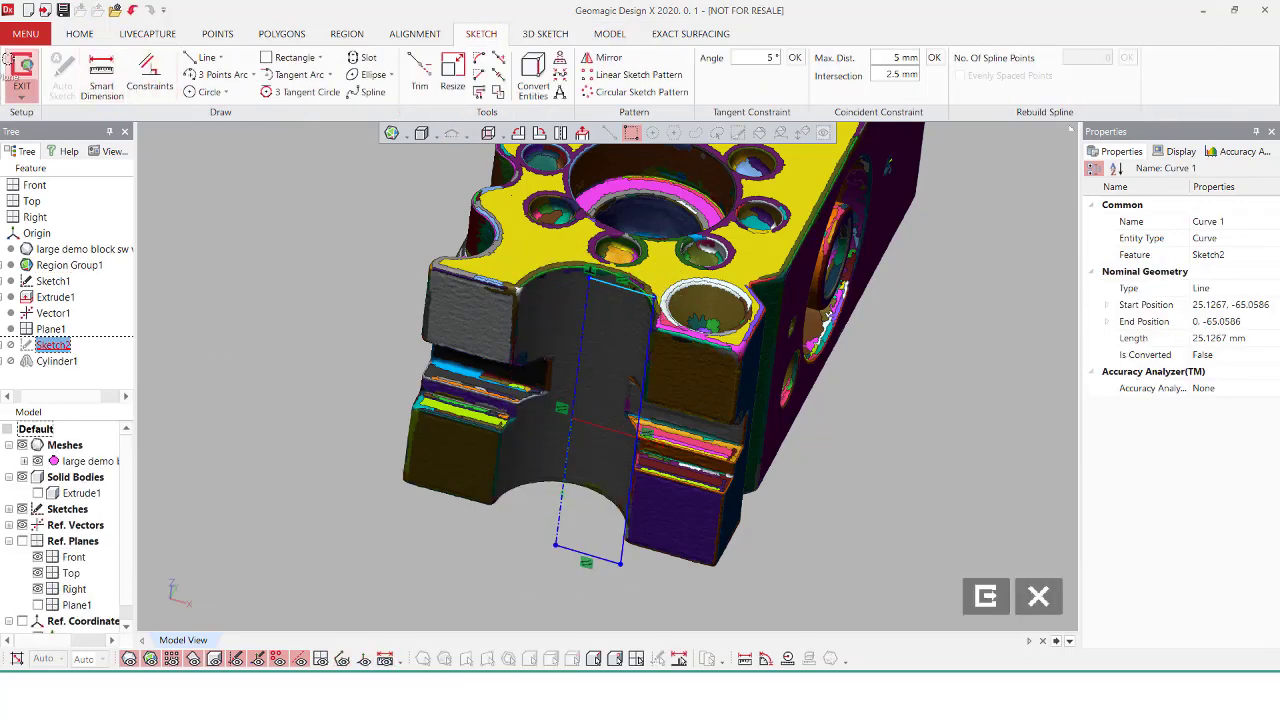
Change the cylinder's revolve feature to a cut through the block and show the resulting solid body
{"action": "right_click", "coordinate": [62, 361]}
{"action": "left_click", "coordinate": [90, 368]}
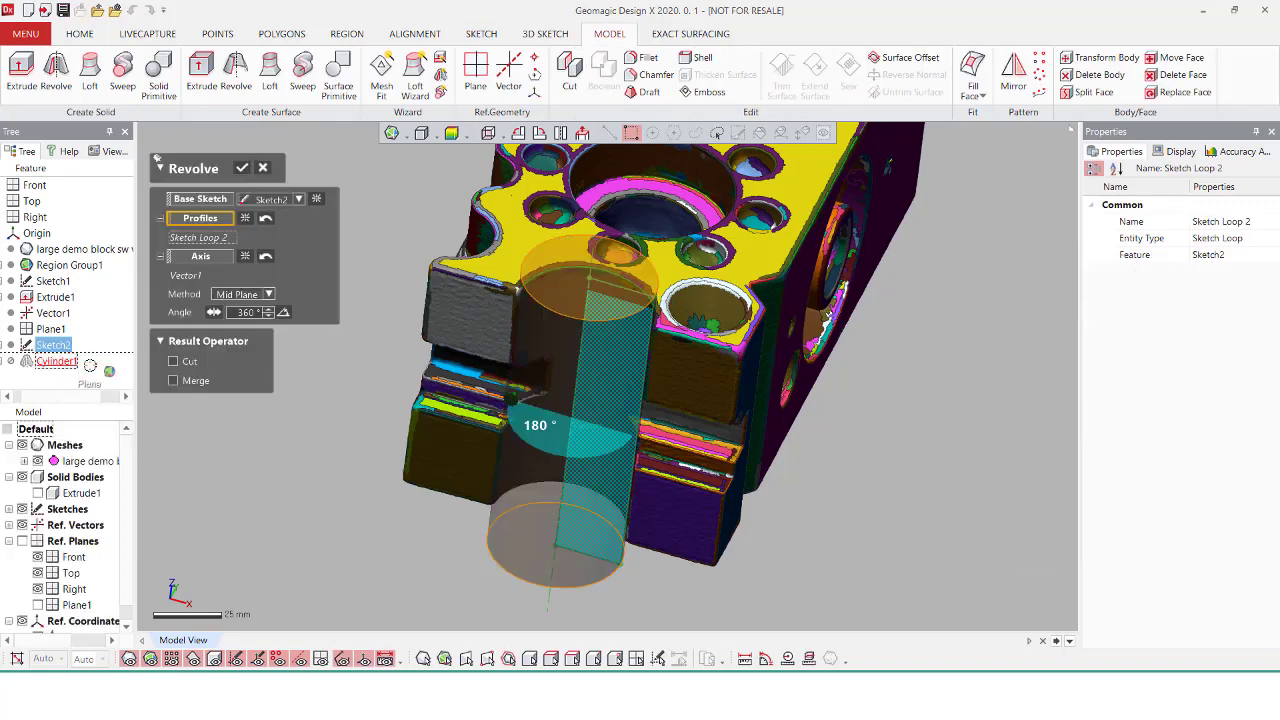
{"action": "left_click", "coordinate": [172, 362]}
{"action": "left_click", "coordinate": [241, 167]}
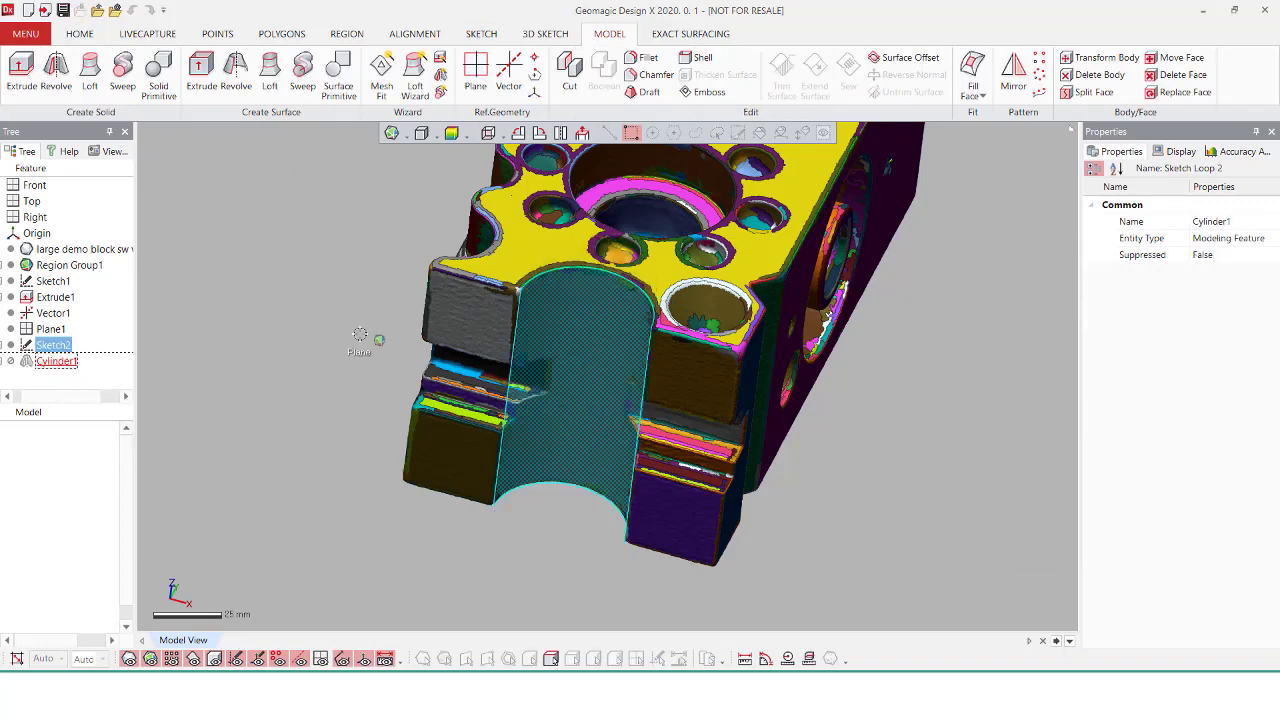
{"action": "left_click", "coordinate": [38, 493]}
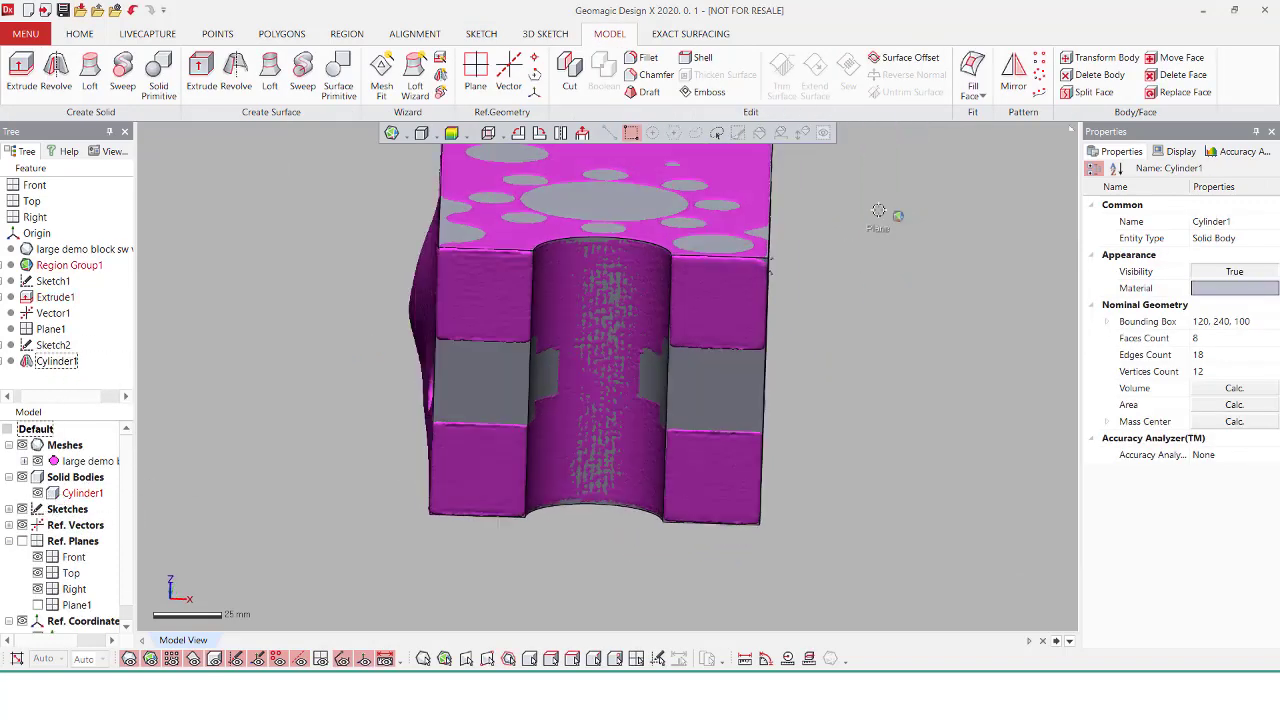
Examine the deviation between the cut block and the scan mesh around the notched end and side face
{"action": "right_click_drag", "start_coordinate": [355, 225], "coordinate": [344, 221]}
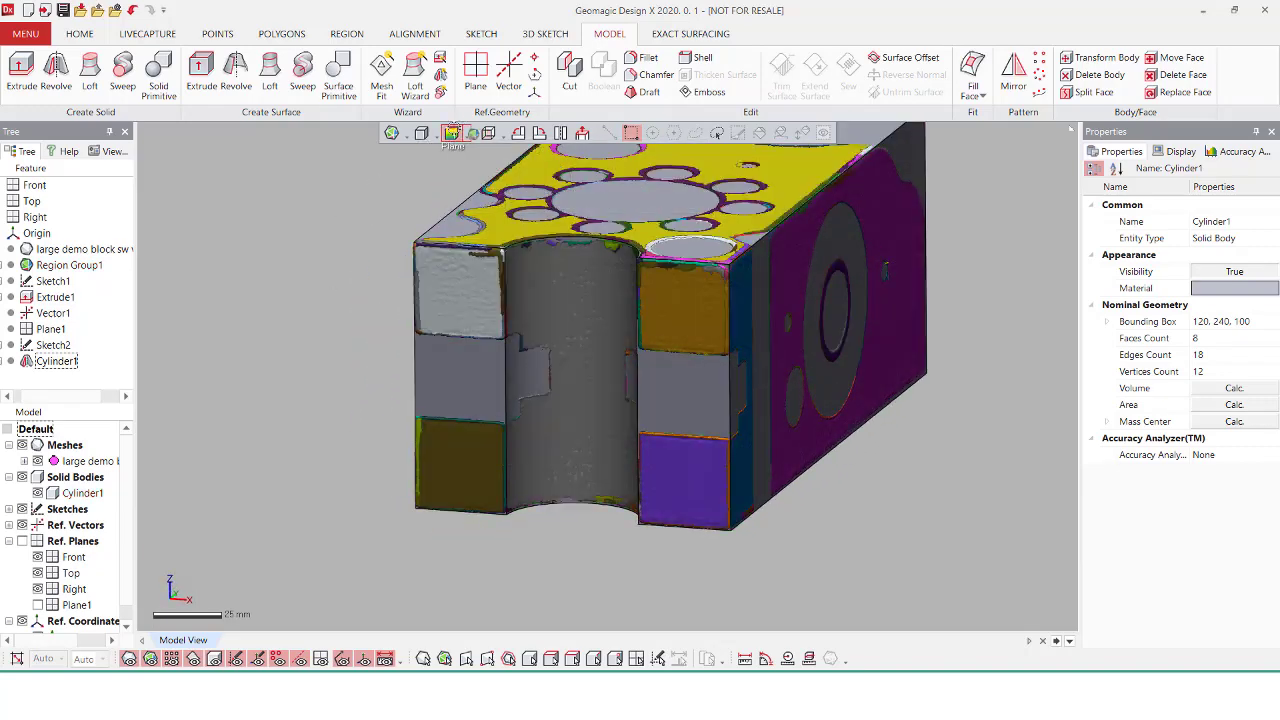
{"action": "left_click", "coordinate": [453, 132]}
{"action": "left_click", "coordinate": [452, 134]}
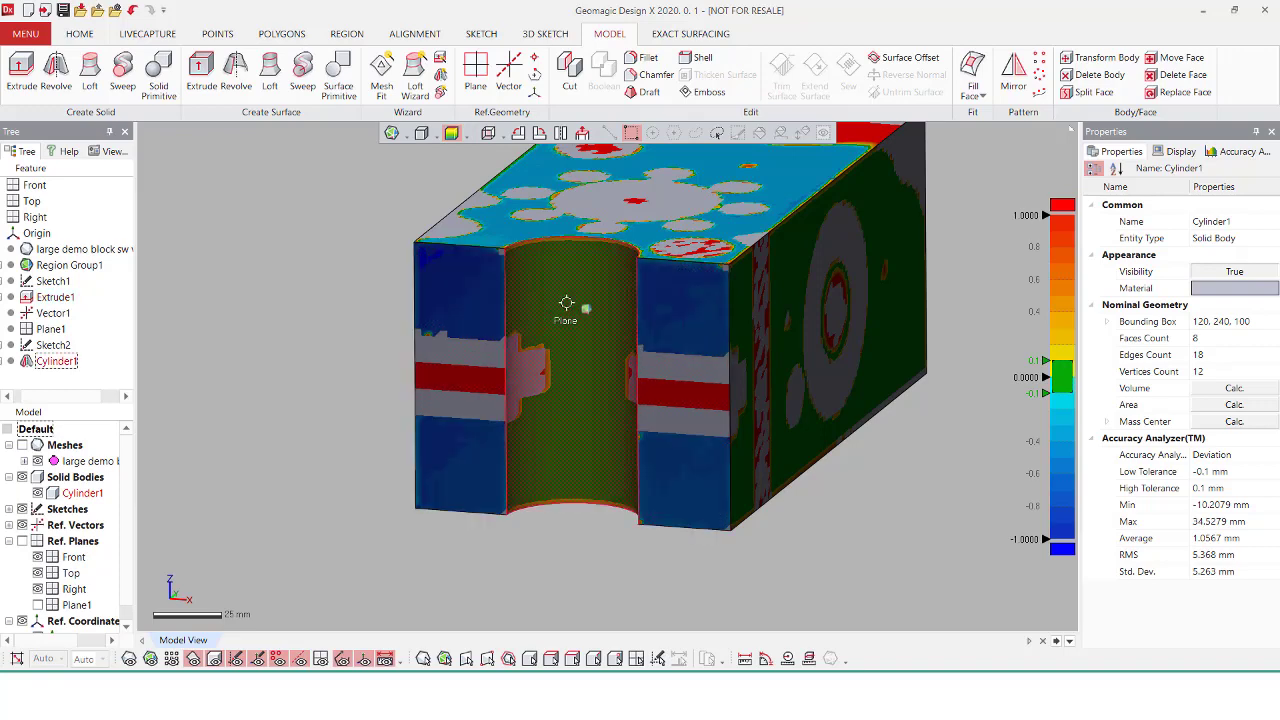
{"action": "right_click_drag", "start_coordinate": [500, 318], "coordinate": [747, 254]}
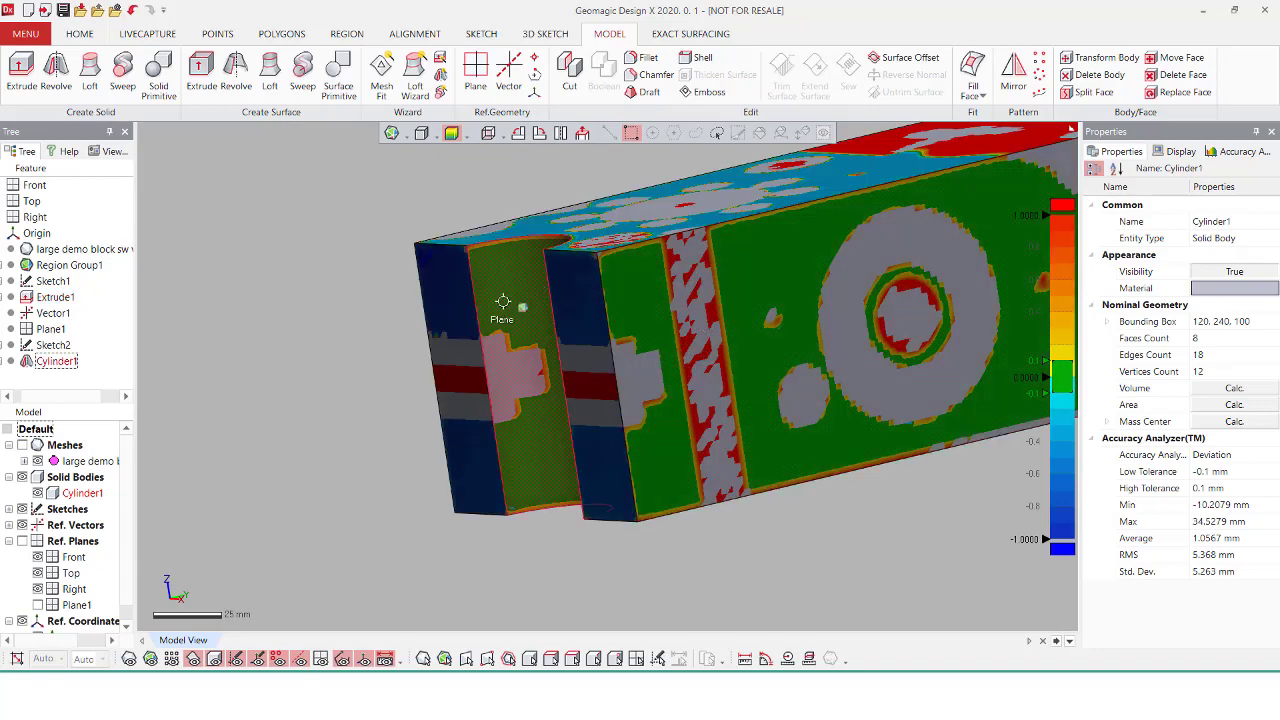
{"action": "right_click_drag", "start_coordinate": [527, 290], "coordinate": [636, 287]}
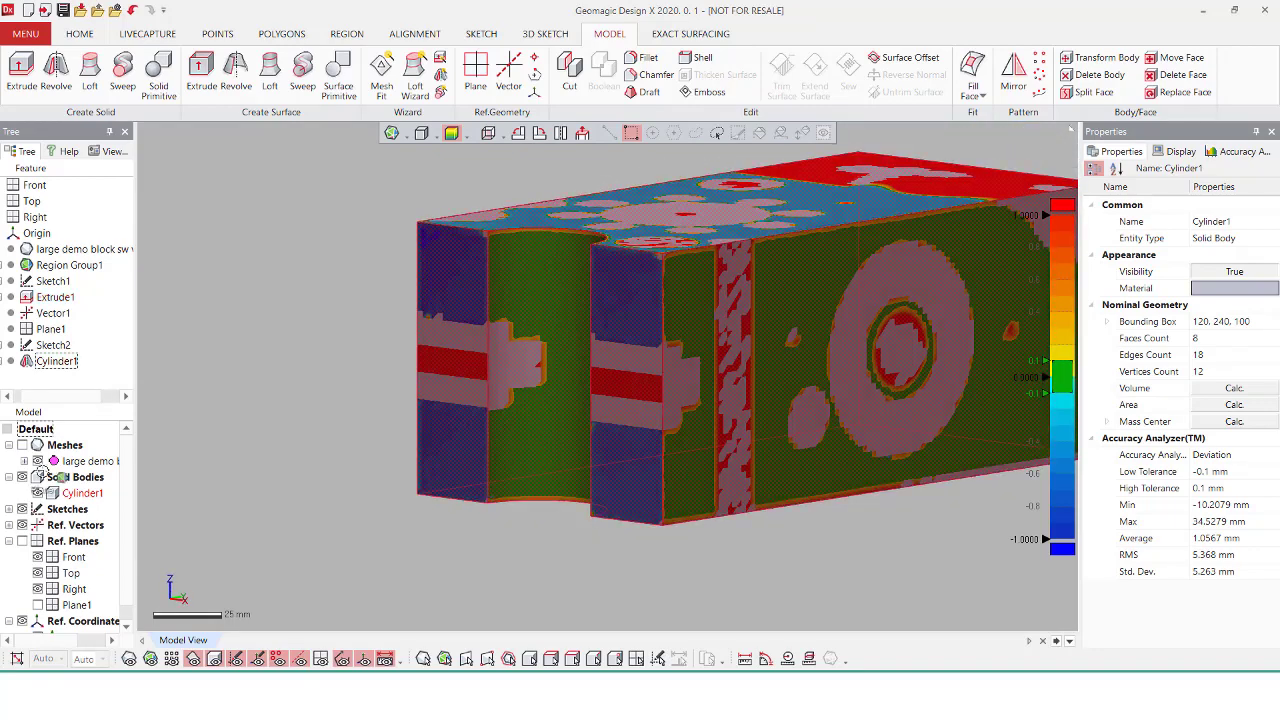
Edit the base rectangle's sketch so the block measures 240.8 mm long and 100.3 mm high, and exit the sketch
{"action": "right_click", "coordinate": [55, 281]}
{"action": "left_click", "coordinate": [95, 287]}
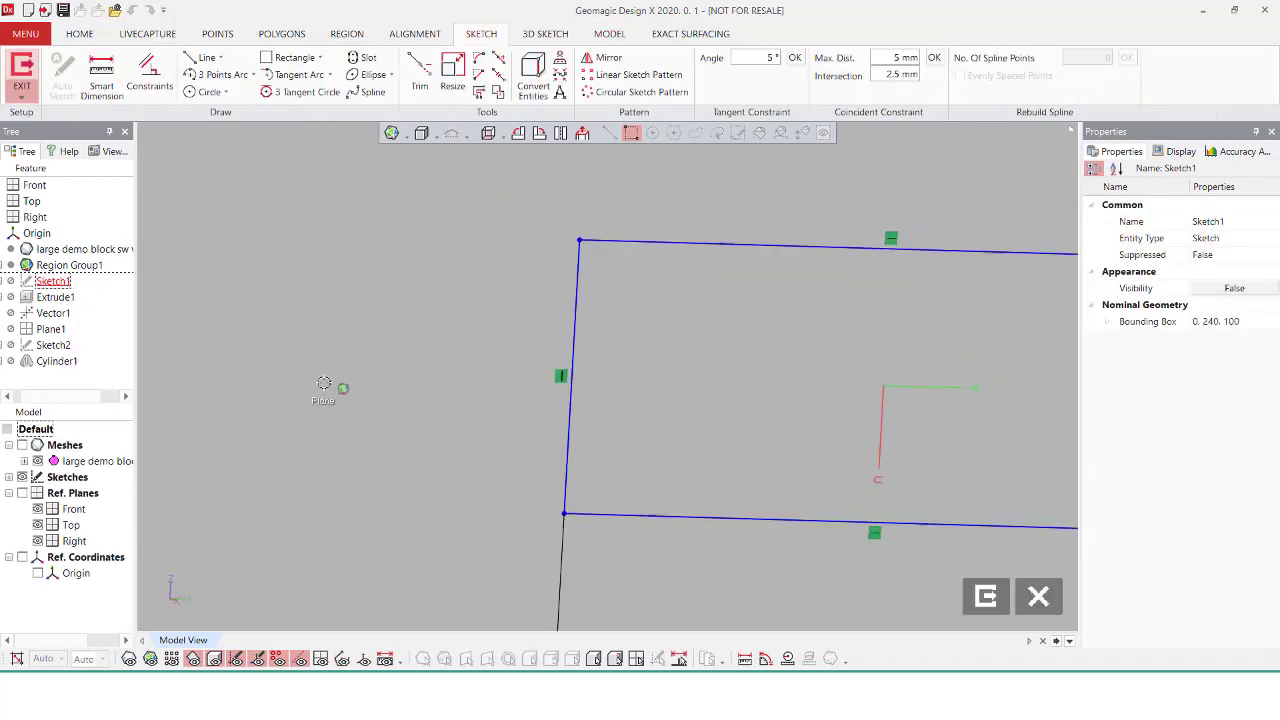
{"action": "scroll", "coordinate": [324, 383], "scroll_direction": "down", "scroll_amount": 3}
{"action": "right_click_drag", "start_coordinate": [372, 330], "coordinate": [490, 350]}
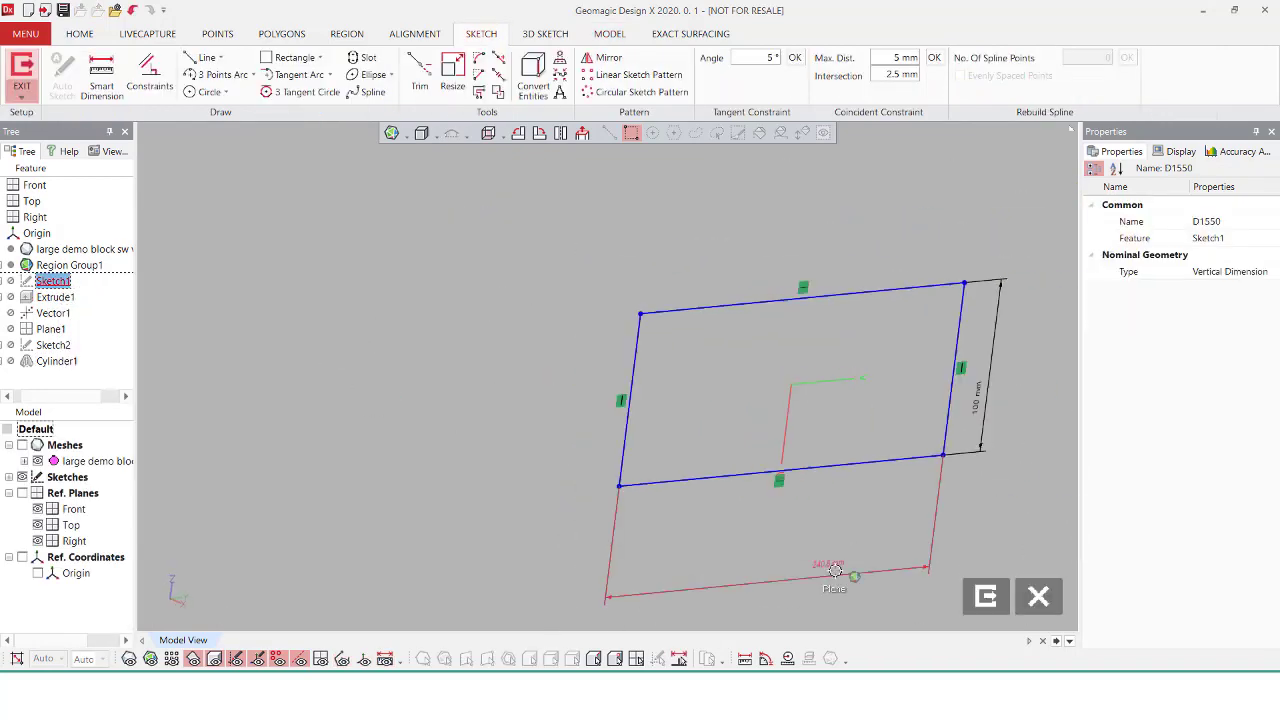
{"action": "right_click", "coordinate": [944, 403]}
{"action": "left_click", "coordinate": [1057, 363]}
{"action": "double_click", "coordinate": [827, 564]}
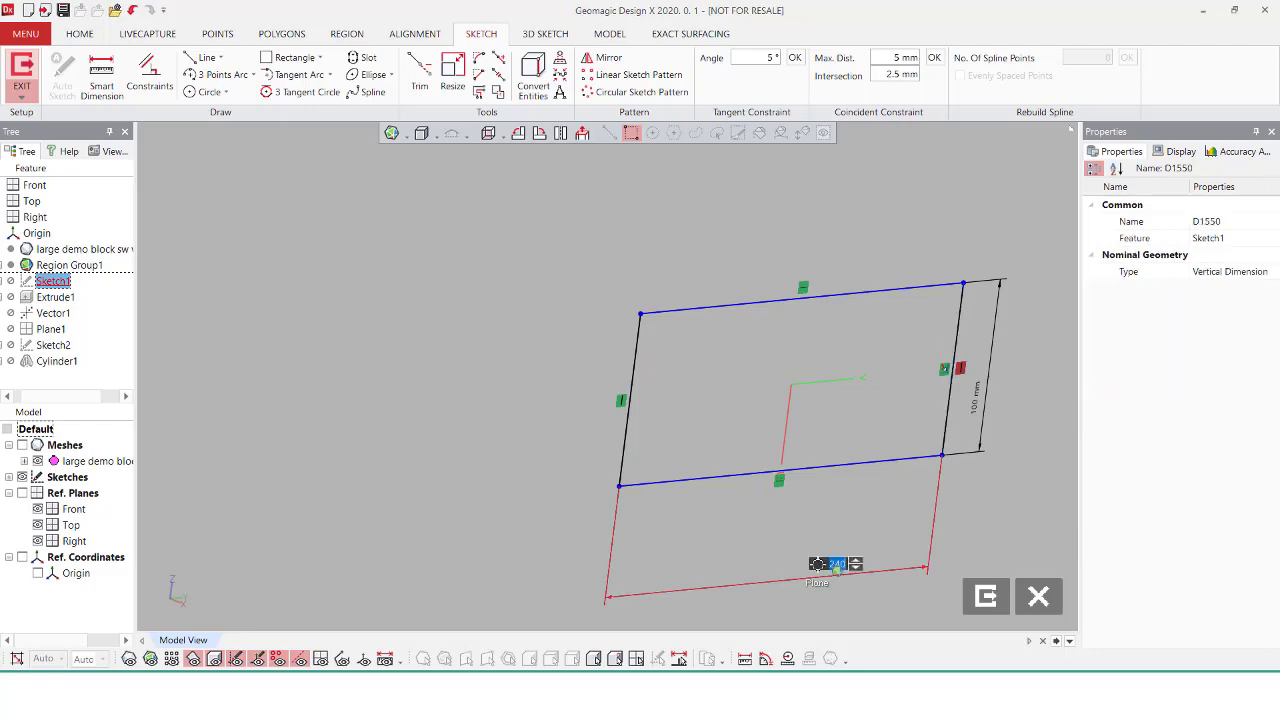
{"action": "key", "text": "Return"}
{"action": "left_click", "coordinate": [21, 66]}
Hide the solid body, create a solid cone primitive from the conical hole region near the notched end, and cut it from the block
{"action": "right_click_drag", "start_coordinate": [567, 483], "coordinate": [790, 472]}
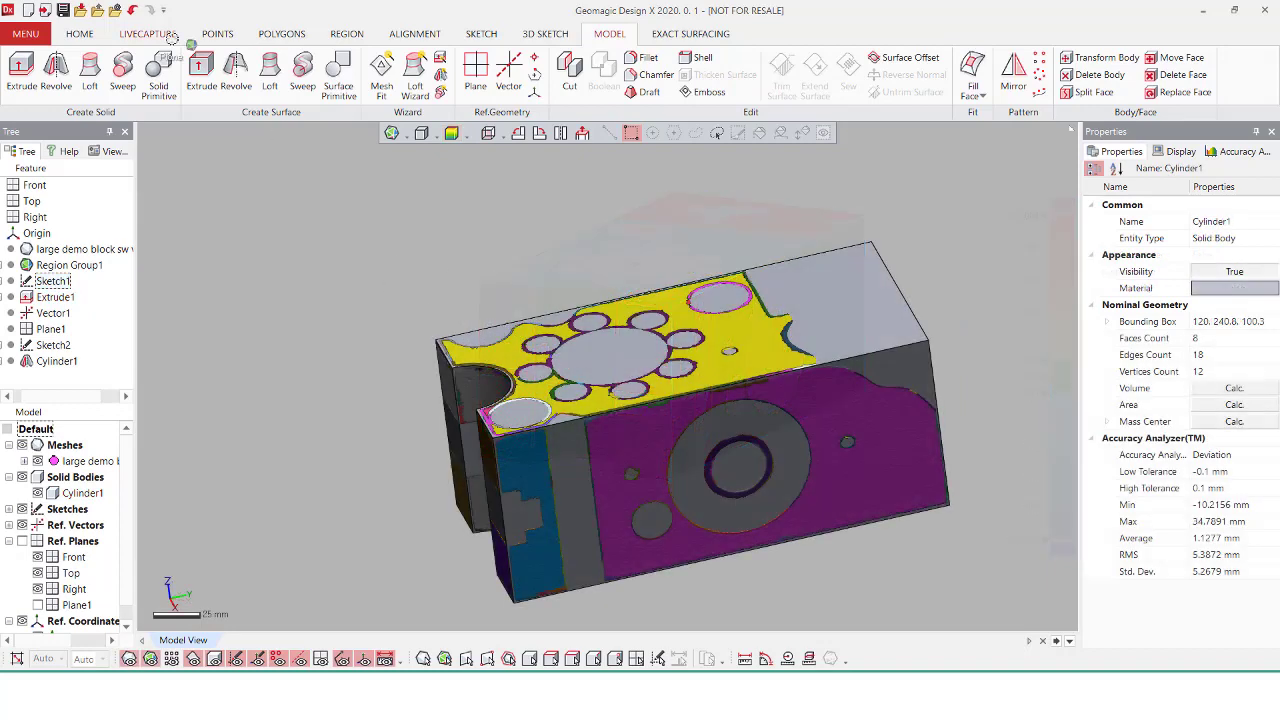
{"action": "left_click", "coordinate": [38, 493]}
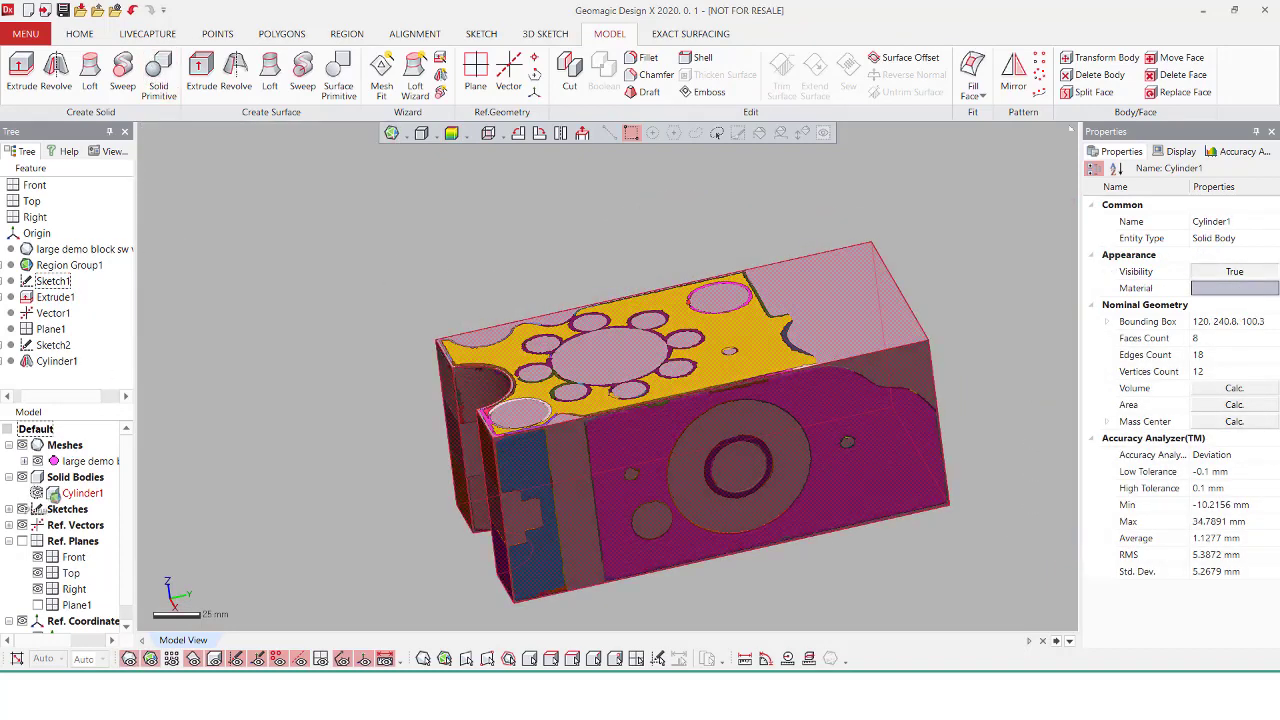
{"action": "left_click", "coordinate": [530, 415]}
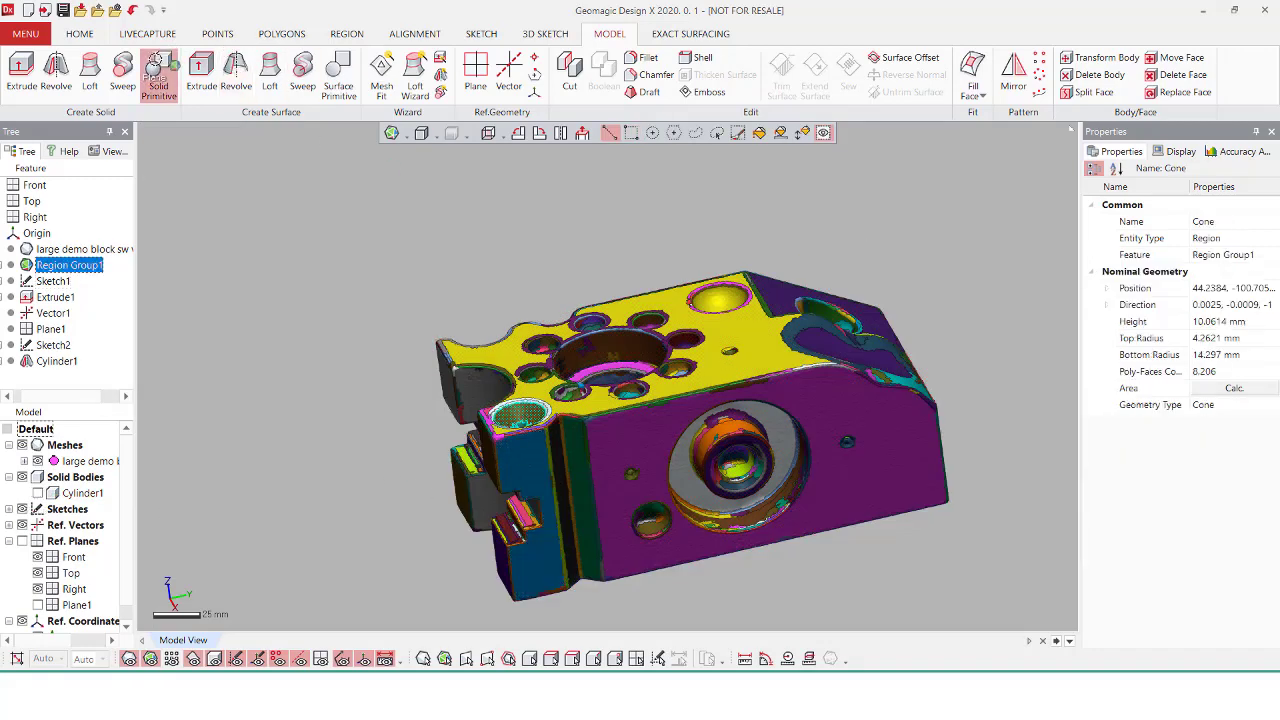
{"action": "left_click", "coordinate": [156, 79]}
{"action": "left_click", "coordinate": [275, 166]}
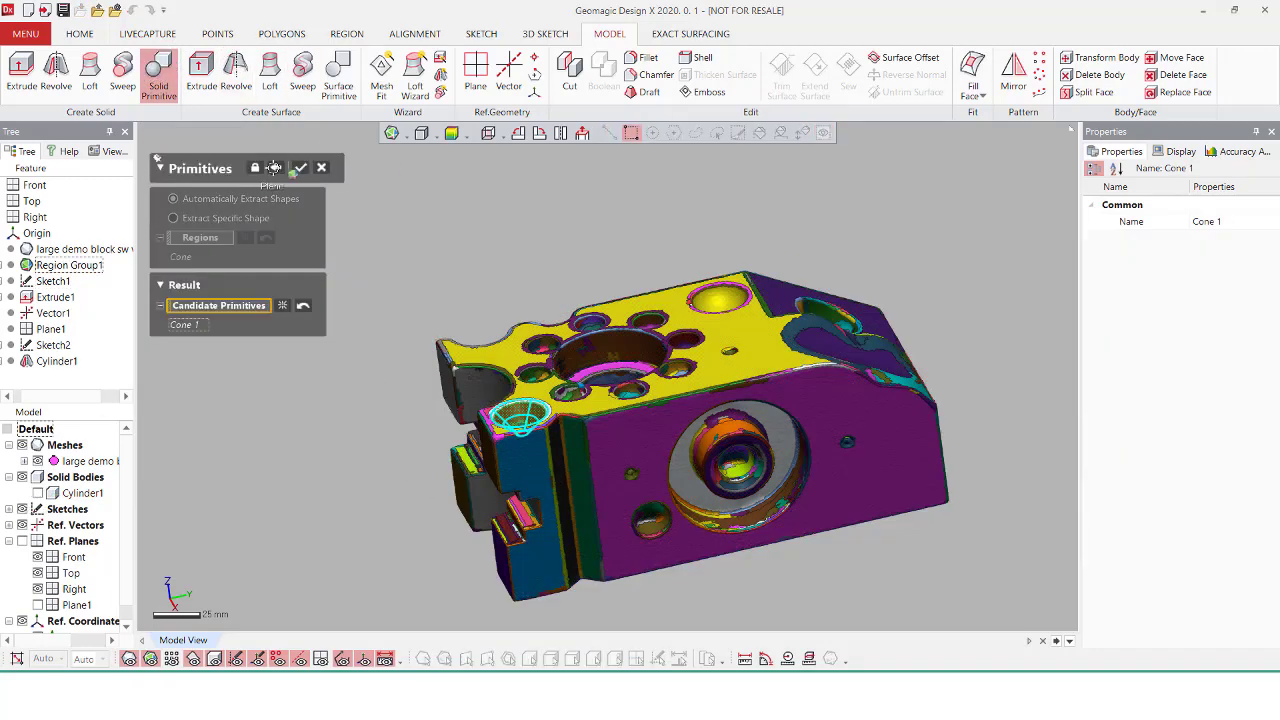
{"action": "left_click", "coordinate": [302, 168]}
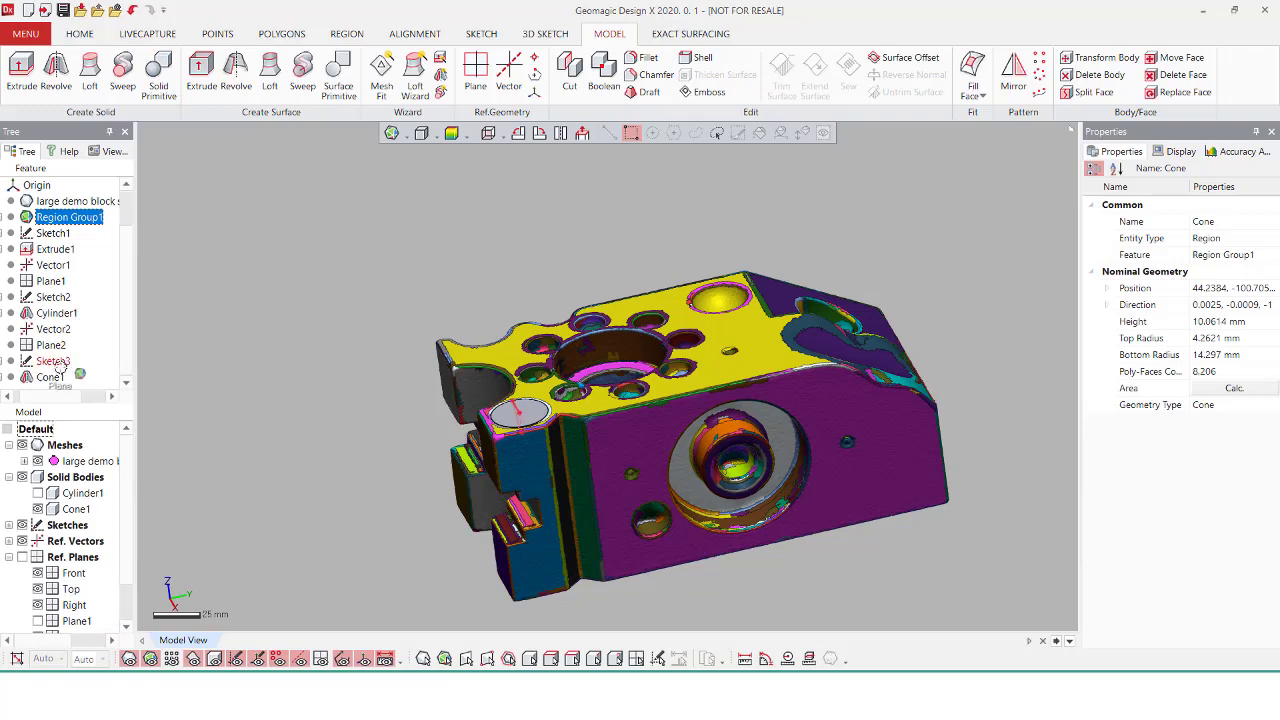
{"action": "right_click", "coordinate": [62, 377]}
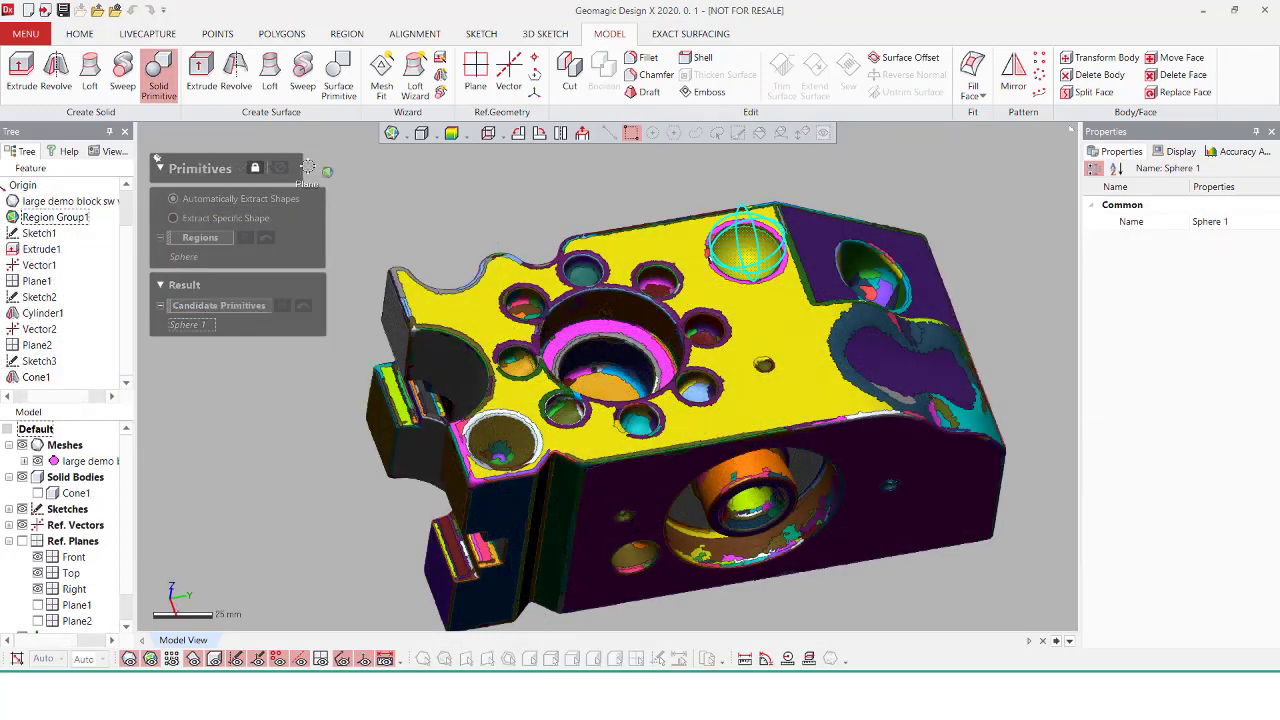
Create a solid sphere primitive from the spherical pocket region in the top face and change its revolve to a cut
{"action": "left_click", "coordinate": [307, 165]}
{"action": "right_click", "coordinate": [42, 378]}
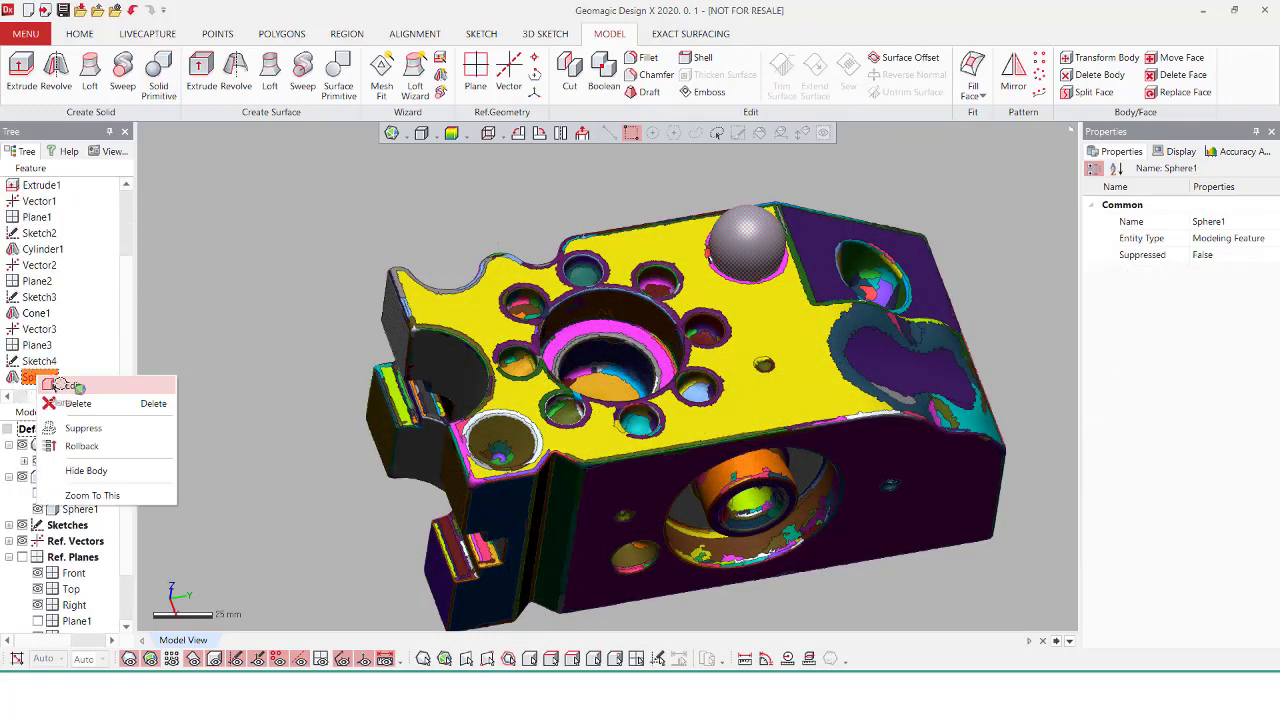
{"action": "left_click", "coordinate": [62, 386]}
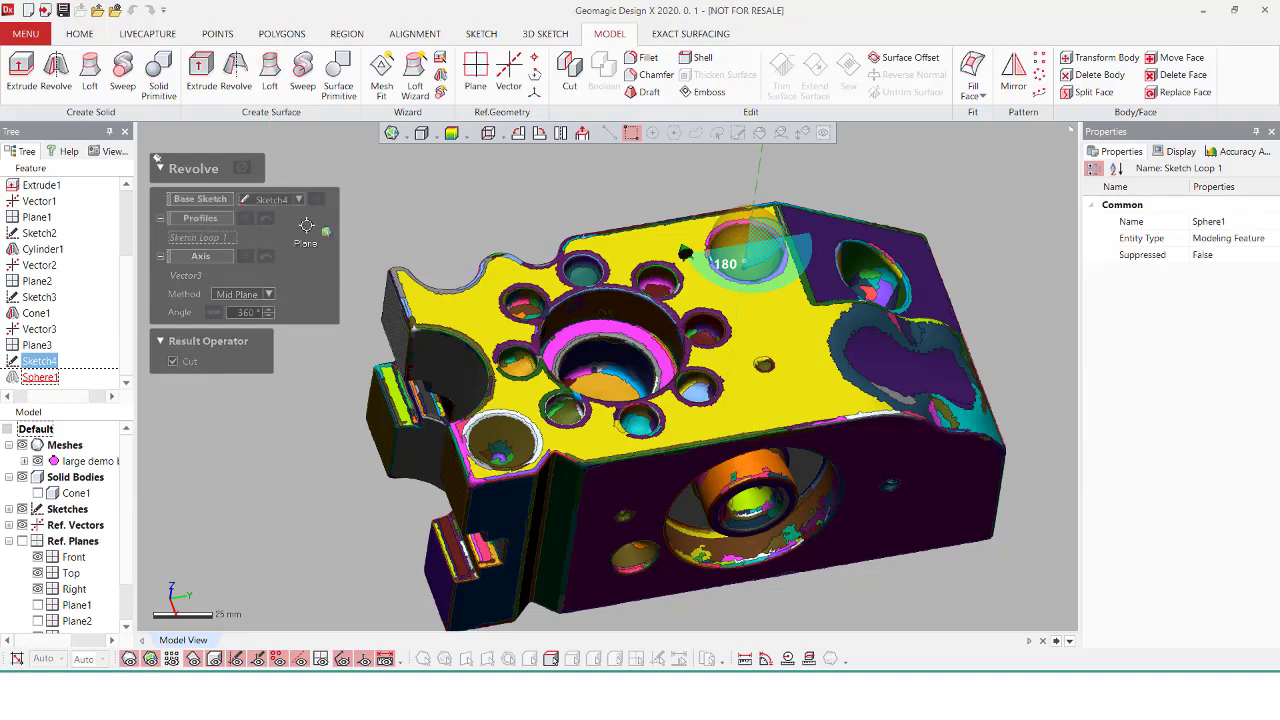
{"action": "left_click", "coordinate": [241, 168]}
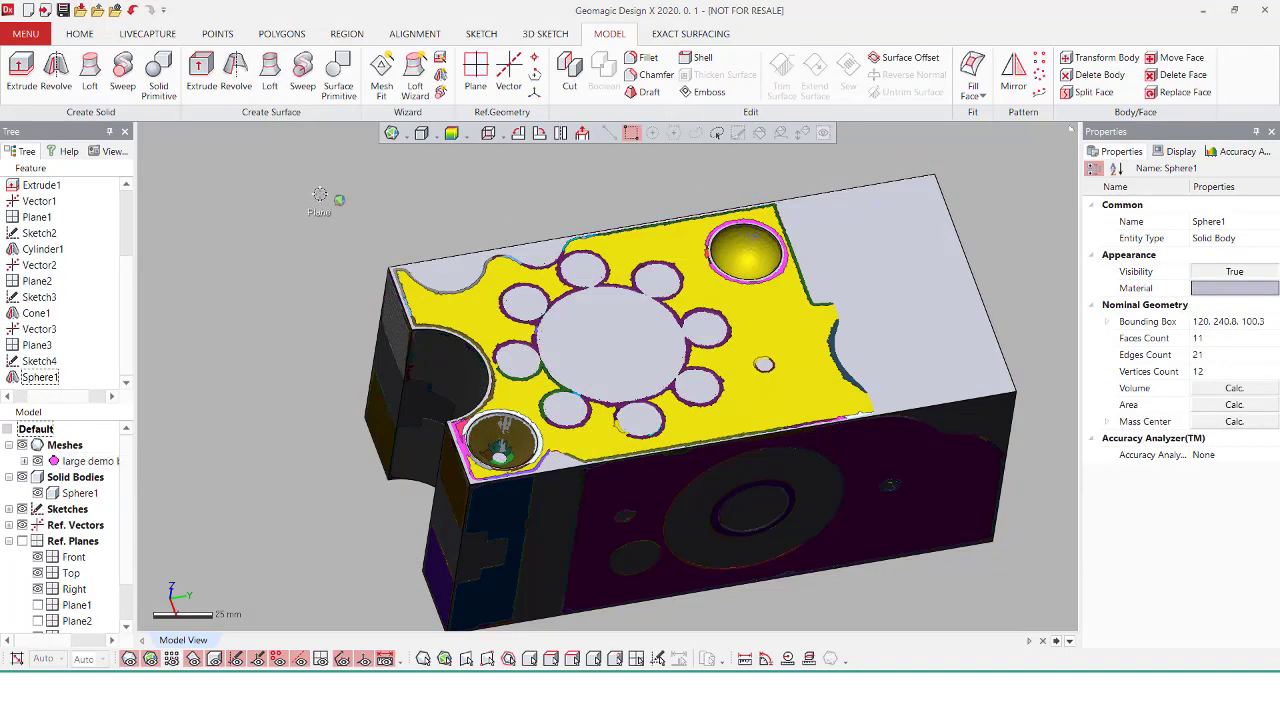
{"action": "left_click", "coordinate": [450, 134]}
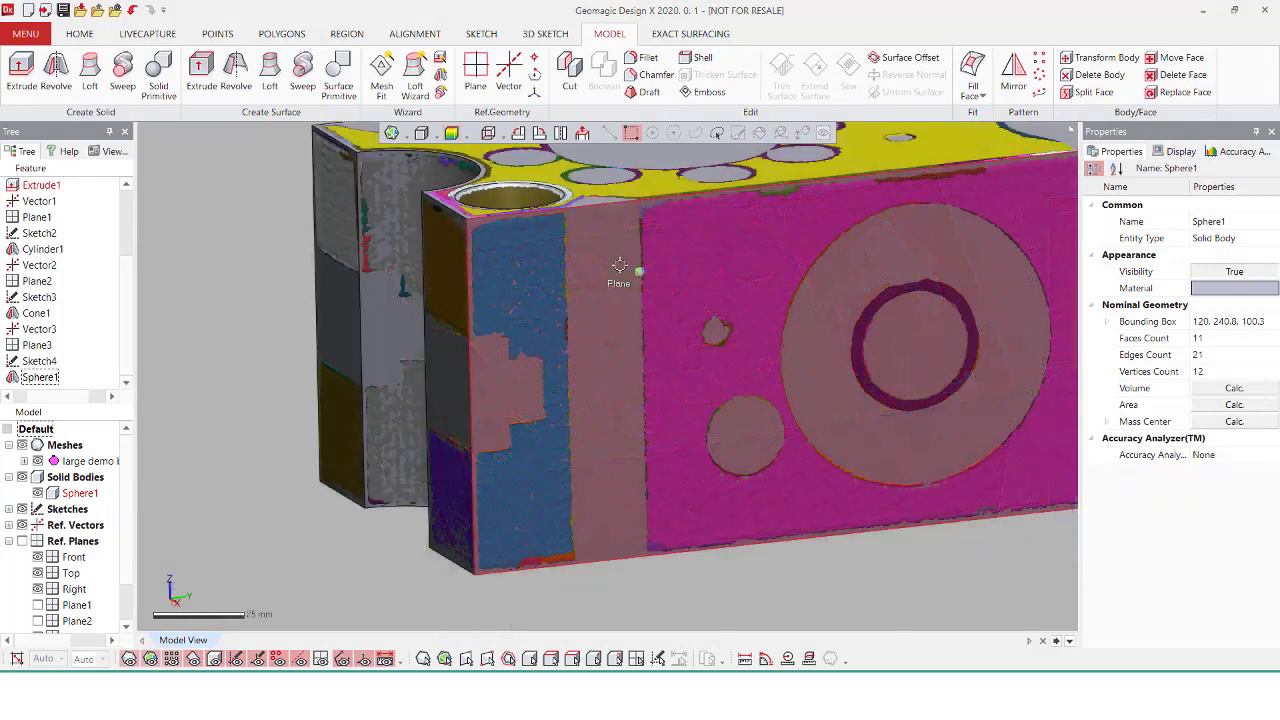
Create a mesh sketch based on the block's long side face with the section offset 17.5 mm into the mesh
{"action": "left_click", "coordinate": [620, 265]}
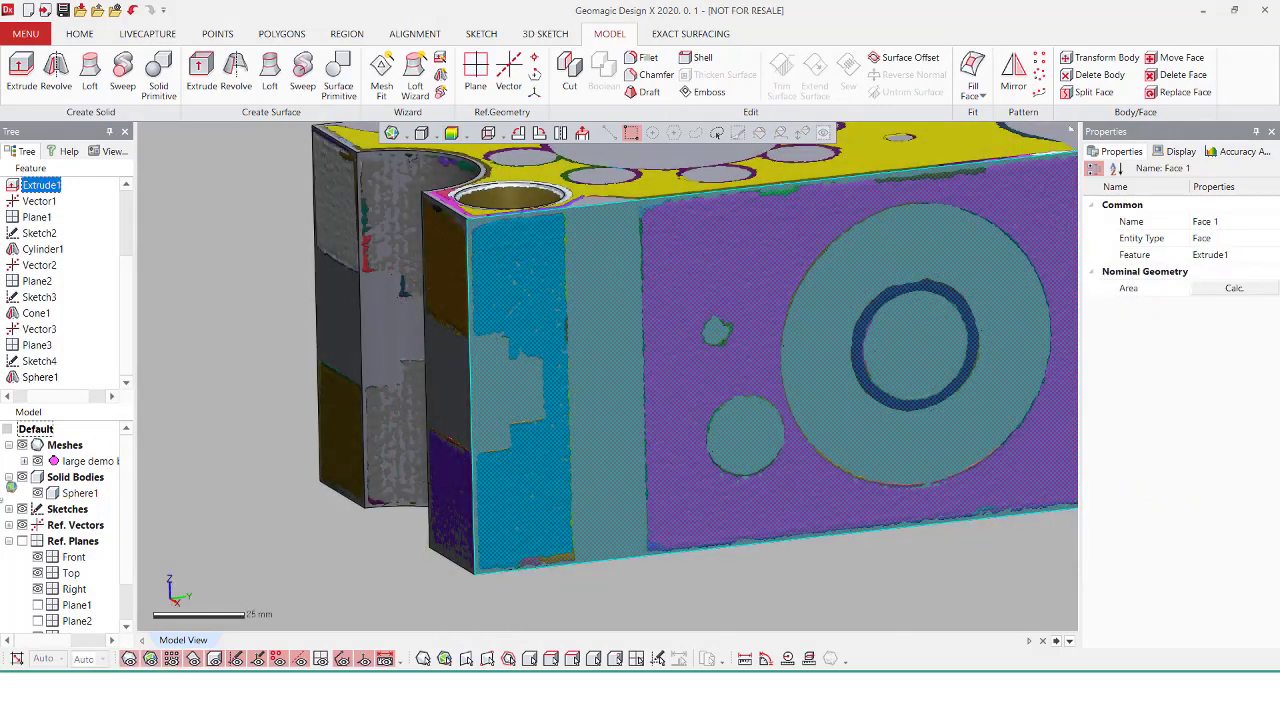
{"action": "left_click", "coordinate": [490, 33]}
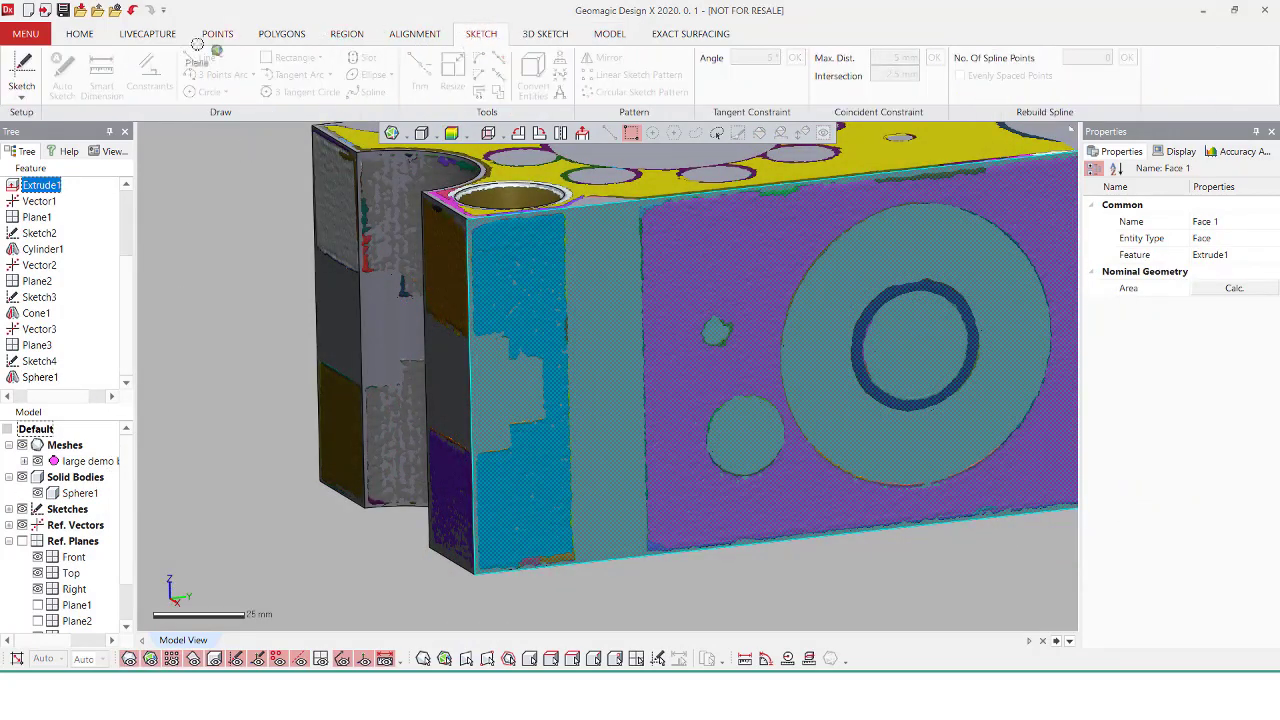
{"action": "left_click", "coordinate": [22, 90]}
{"action": "left_click", "coordinate": [40, 120]}
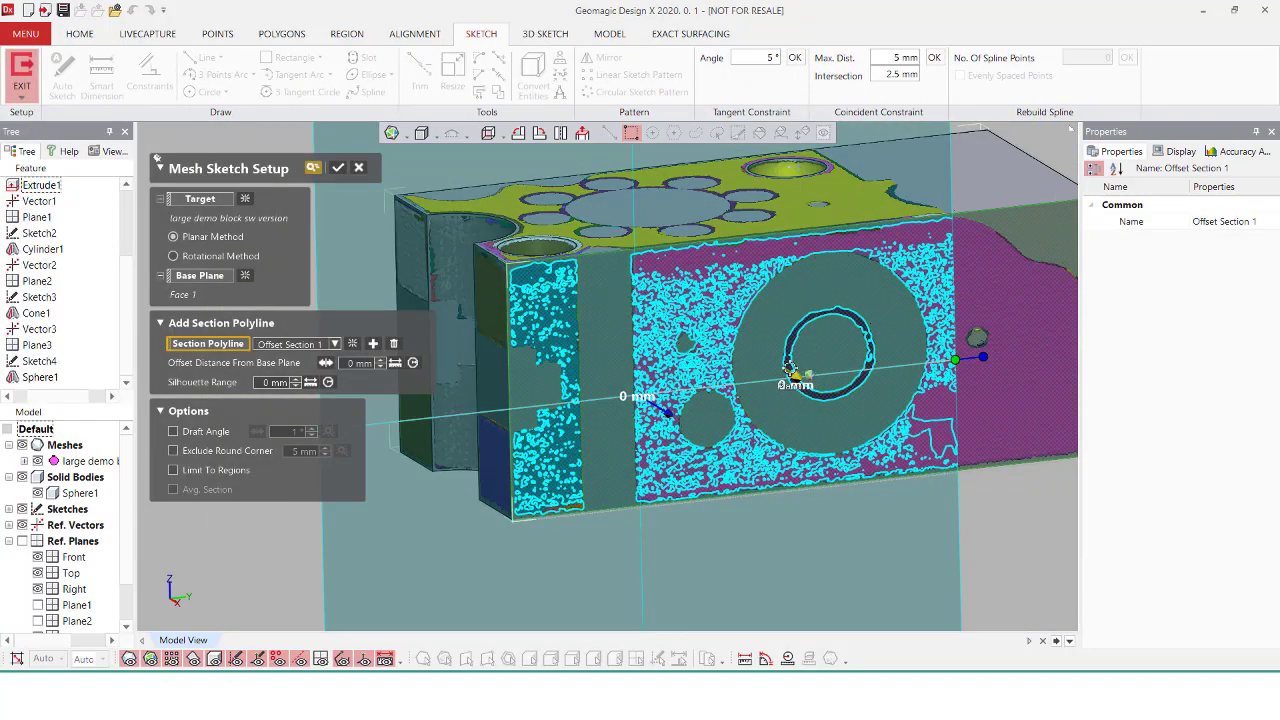
{"action": "right_click_drag", "start_coordinate": [786, 364], "coordinate": [791, 322]}
{"action": "left_click_drag", "start_coordinate": [766, 323], "coordinate": [565, 395]}
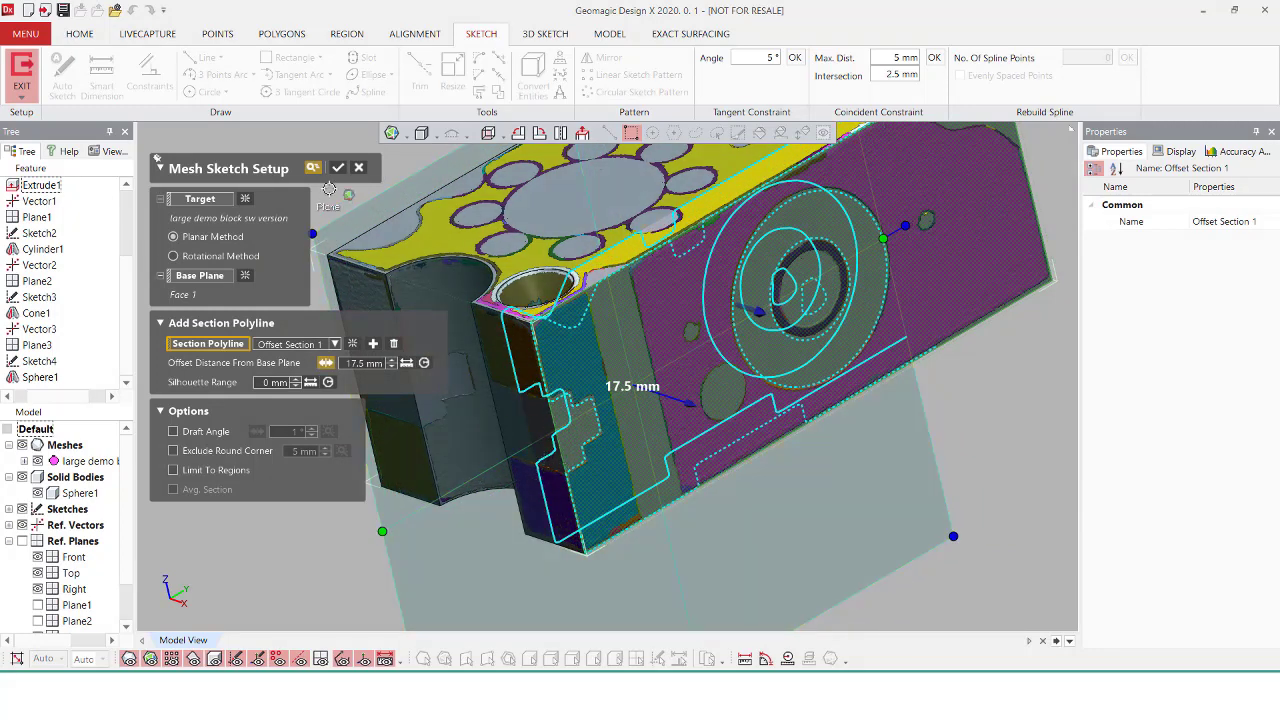
{"action": "left_click", "coordinate": [338, 167]}
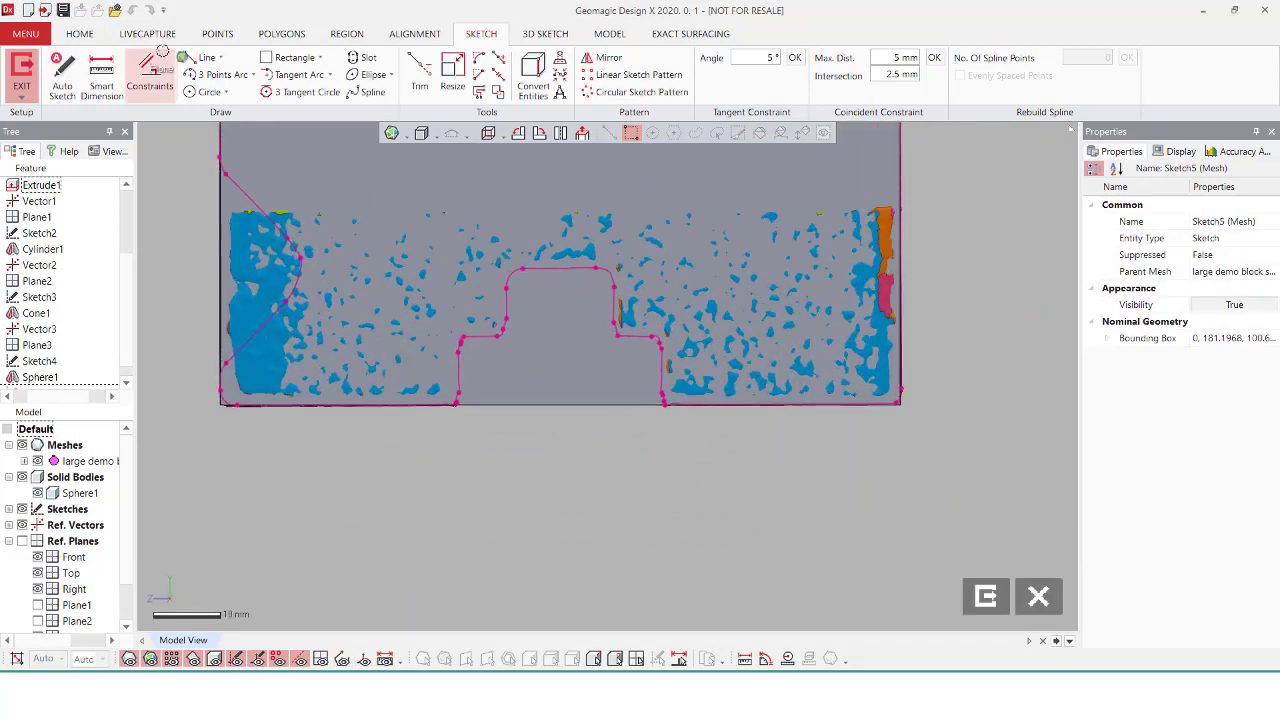
Fit lines to the section polyline along the stepped slot's left lower wall, left ledge and left upper wall
{"action": "left_click", "coordinate": [205, 58]}
{"action": "left_click", "coordinate": [459, 372]}
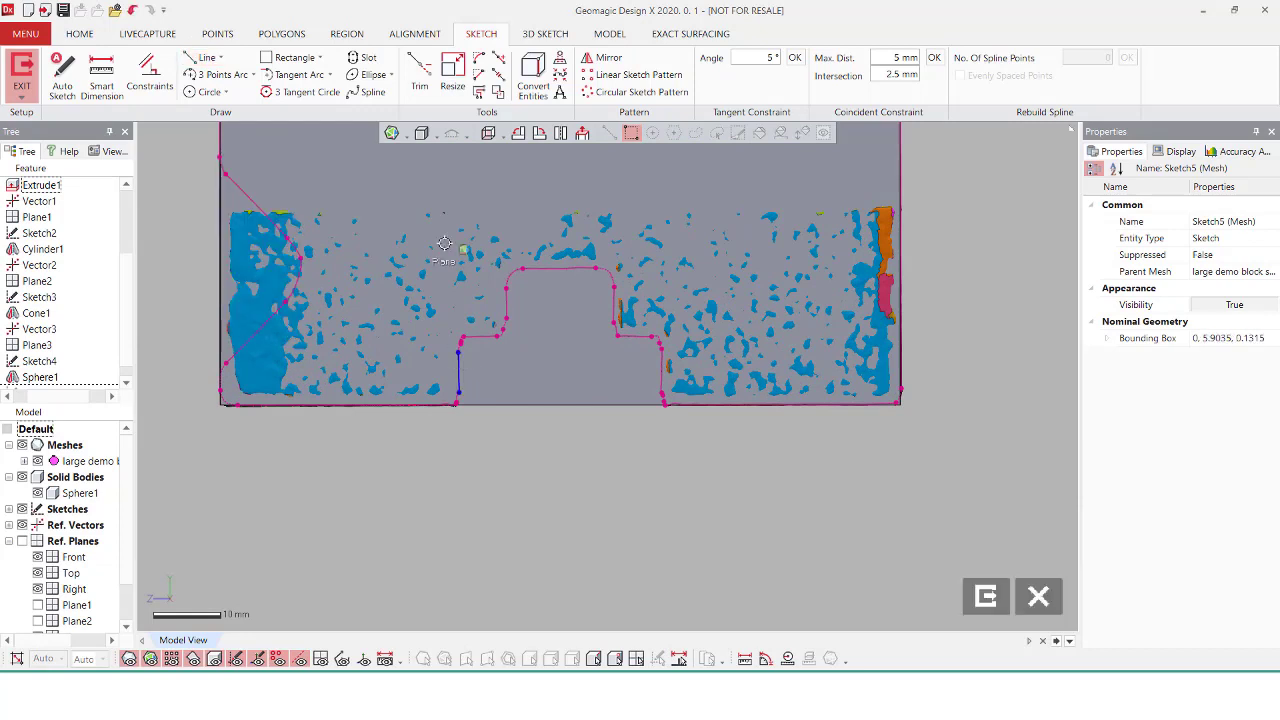
{"action": "left_click", "coordinate": [217, 168]}
{"action": "left_click", "coordinate": [205, 58]}
{"action": "left_click", "coordinate": [507, 303]}
{"action": "left_click", "coordinate": [217, 168]}
Fit lines to the stepped slot's inner end, right upper wall and remaining right side, then start extruding the profile
{"action": "left_click", "coordinate": [205, 58]}
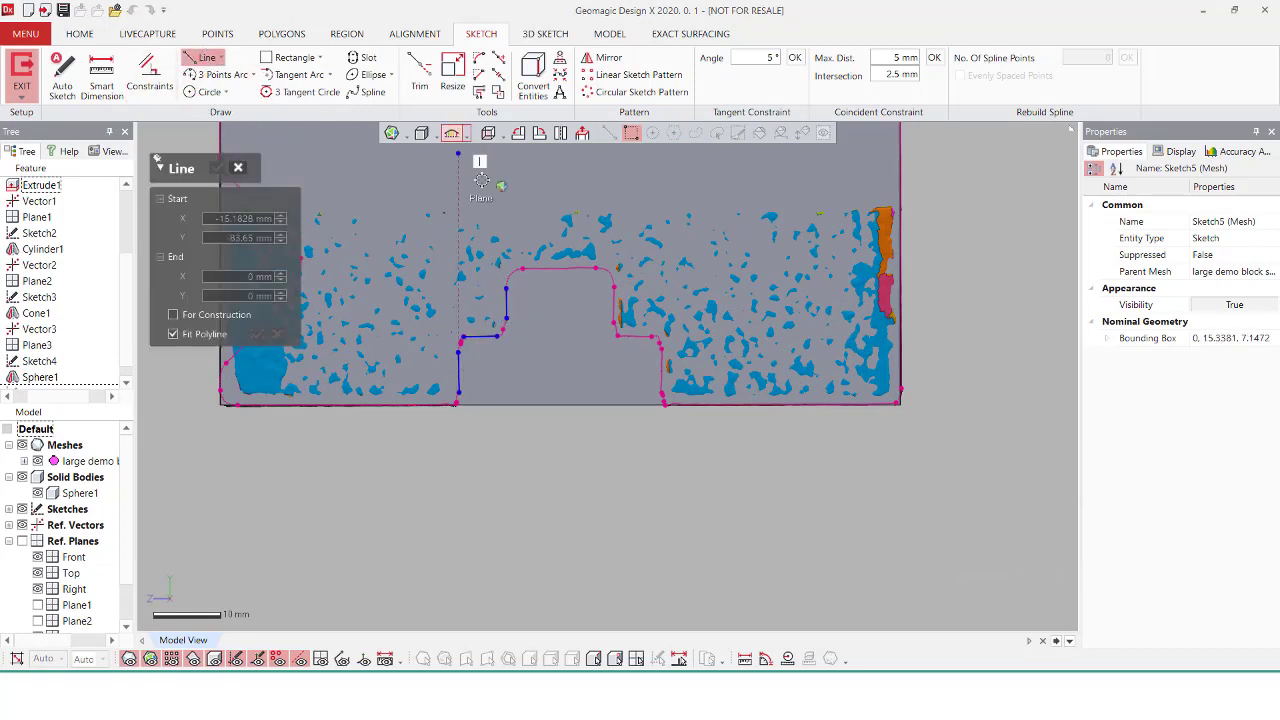
{"action": "left_click", "coordinate": [567, 270]}
{"action": "key", "text": "Return"}
{"action": "left_click", "coordinate": [205, 57]}
{"action": "left_click", "coordinate": [614, 305]}
{"action": "key", "text": "Return"}
{"action": "left_click", "coordinate": [205, 57]}
{"action": "left_click", "coordinate": [637, 337]}
{"action": "key", "text": "Return"}
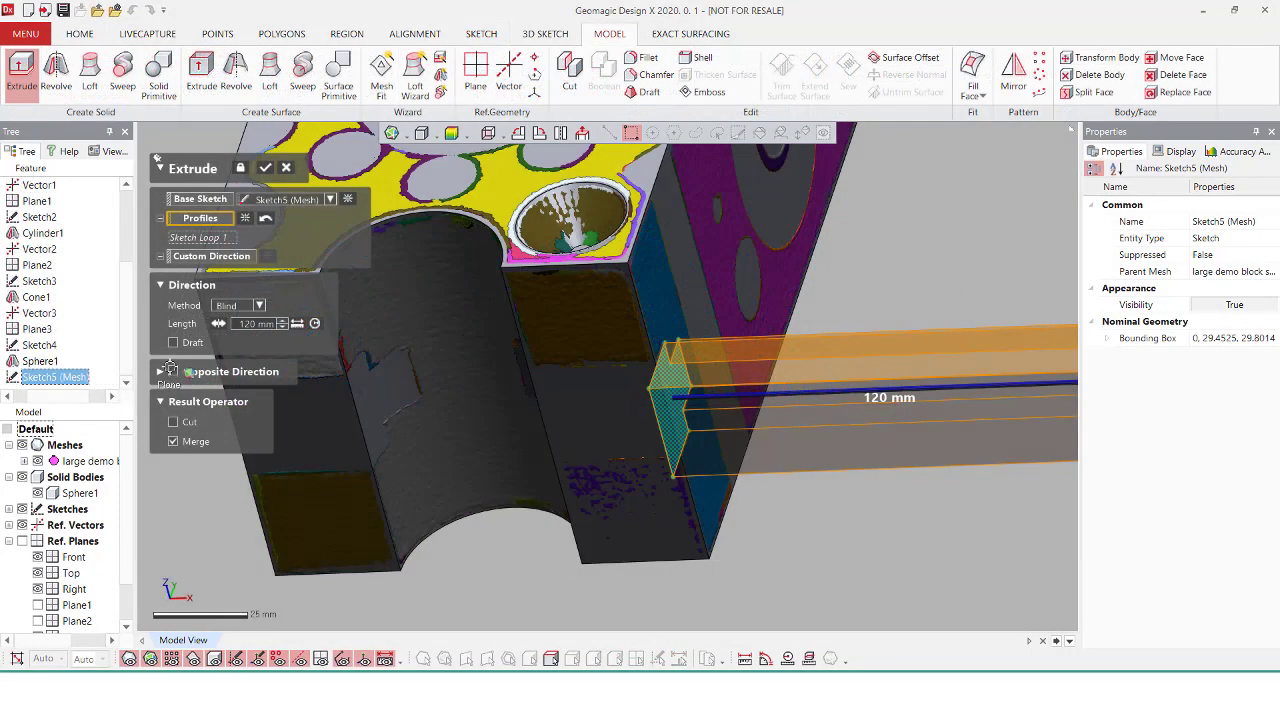
Extrude the slot profile as a cut, 120 mm one way and 148.5 mm in the opposite direction, and check the deviation
{"action": "left_click", "coordinate": [172, 371]}
{"action": "left_click_drag", "start_coordinate": [603, 402], "coordinate": [215, 404]}
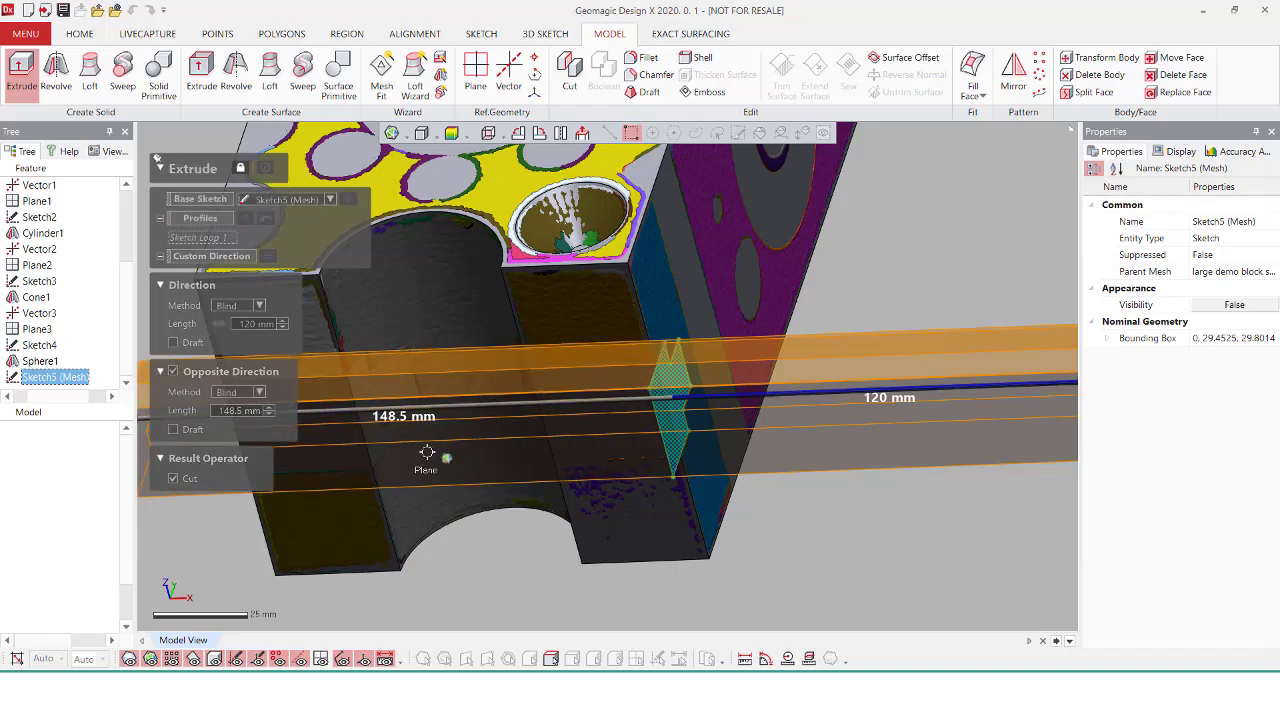
{"action": "left_click", "coordinate": [240, 168]}
{"action": "right_click_drag", "start_coordinate": [203, 491], "coordinate": [526, 331]}
{"action": "key", "text": "ctrl+2"}
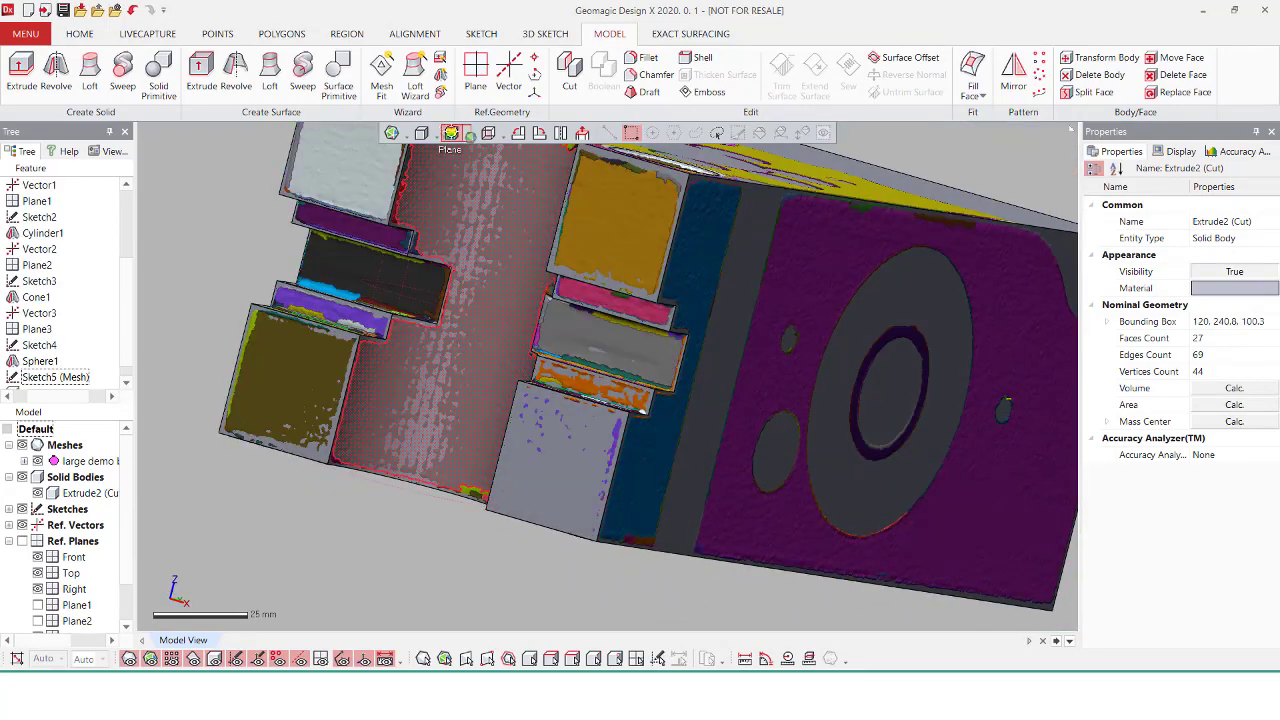
{"action": "left_click", "coordinate": [454, 134]}
Create a mesh sketch based on the block's top face with the section offset 2.5 mm from it
{"action": "right_click_drag", "start_coordinate": [371, 318], "coordinate": [742, 398]}
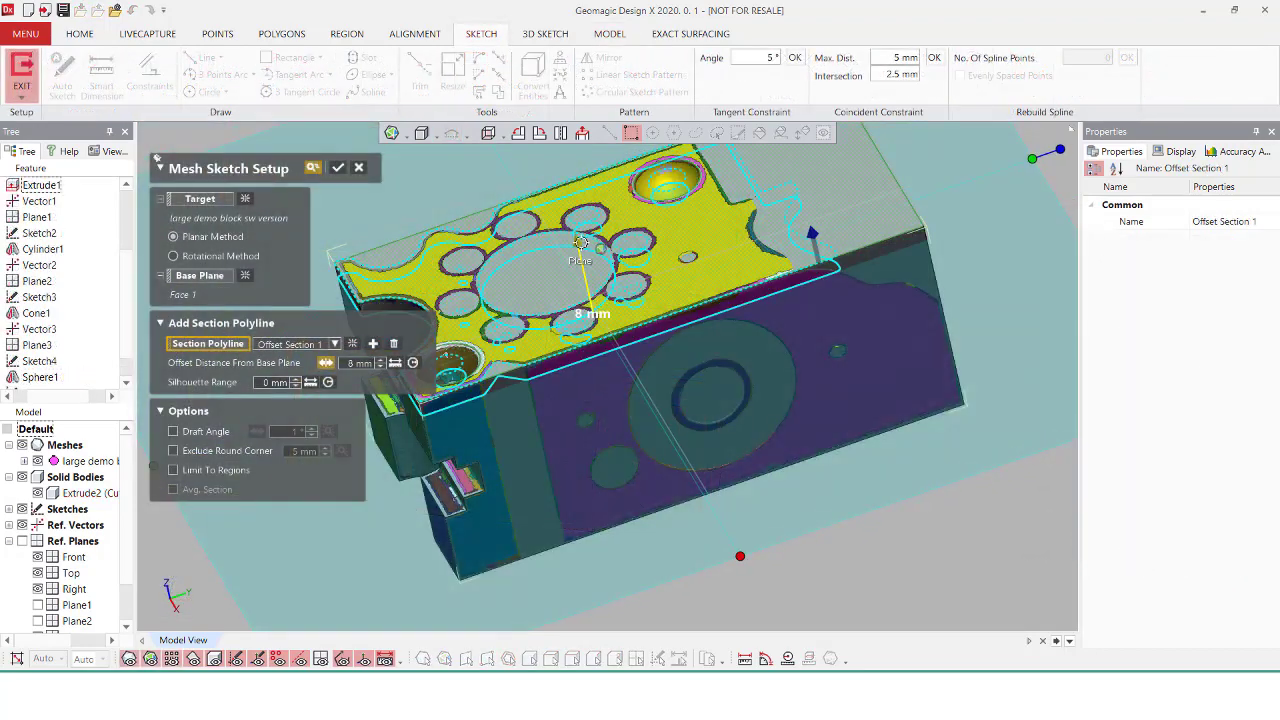
{"action": "left_click_drag", "start_coordinate": [580, 242], "coordinate": [576, 231]}
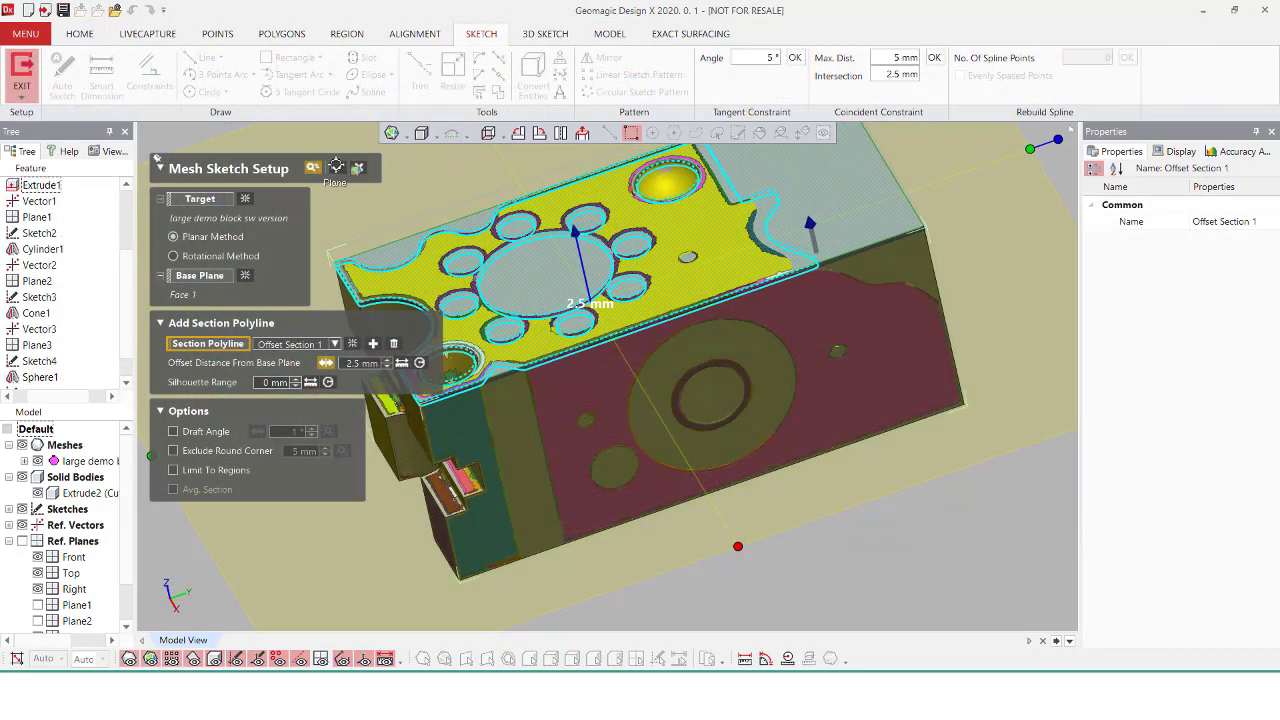
{"action": "left_click", "coordinate": [357, 167]}
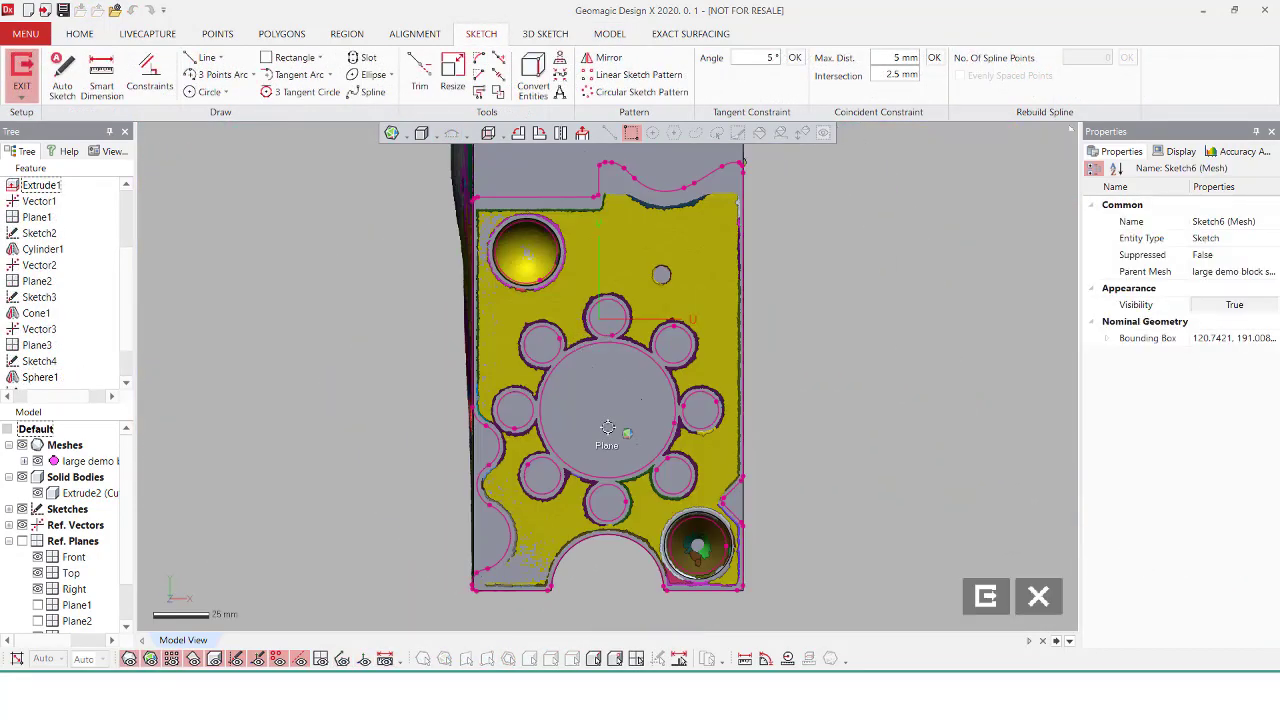
Hide the solid body and fit circles to the section polylines of the large central bore and the small hole directly above it
{"action": "left_click", "coordinate": [54, 494]}
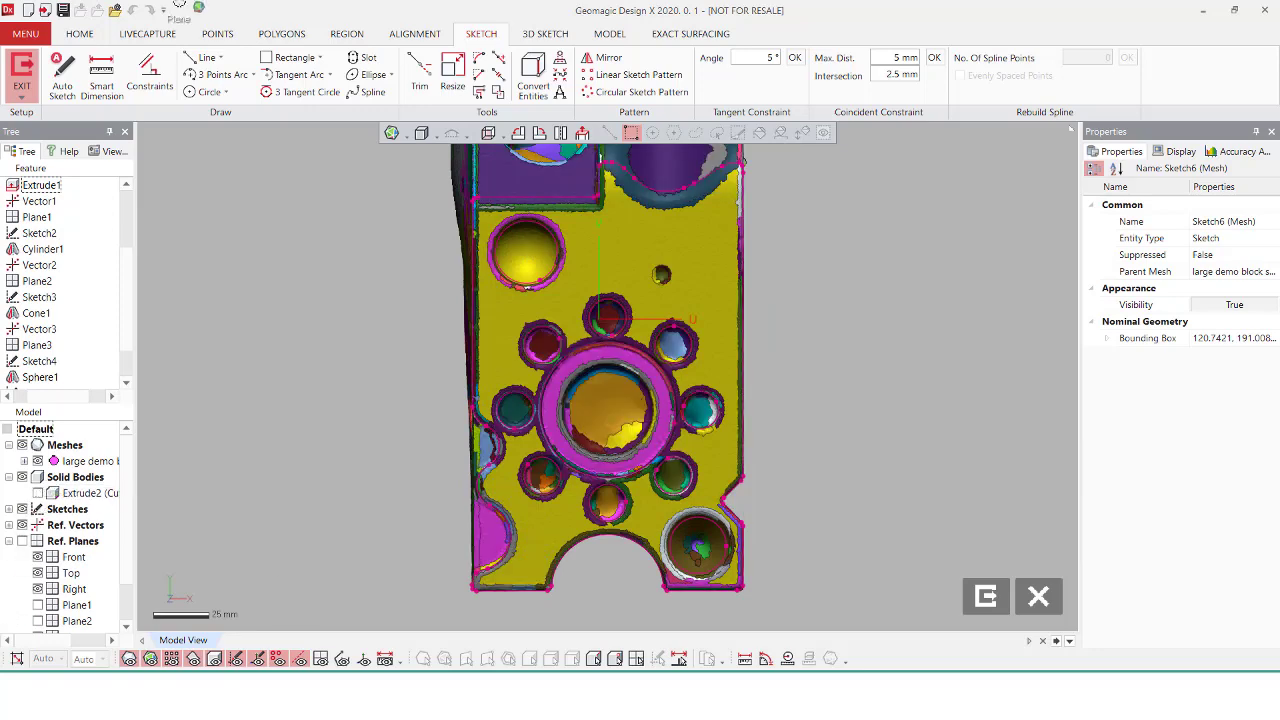
{"action": "left_click", "coordinate": [210, 92]}
{"action": "scroll", "coordinate": [766, 351], "scroll_direction": "up", "scroll_amount": 3}
{"action": "left_click", "coordinate": [674, 343]}
{"action": "left_click", "coordinate": [227, 167]}
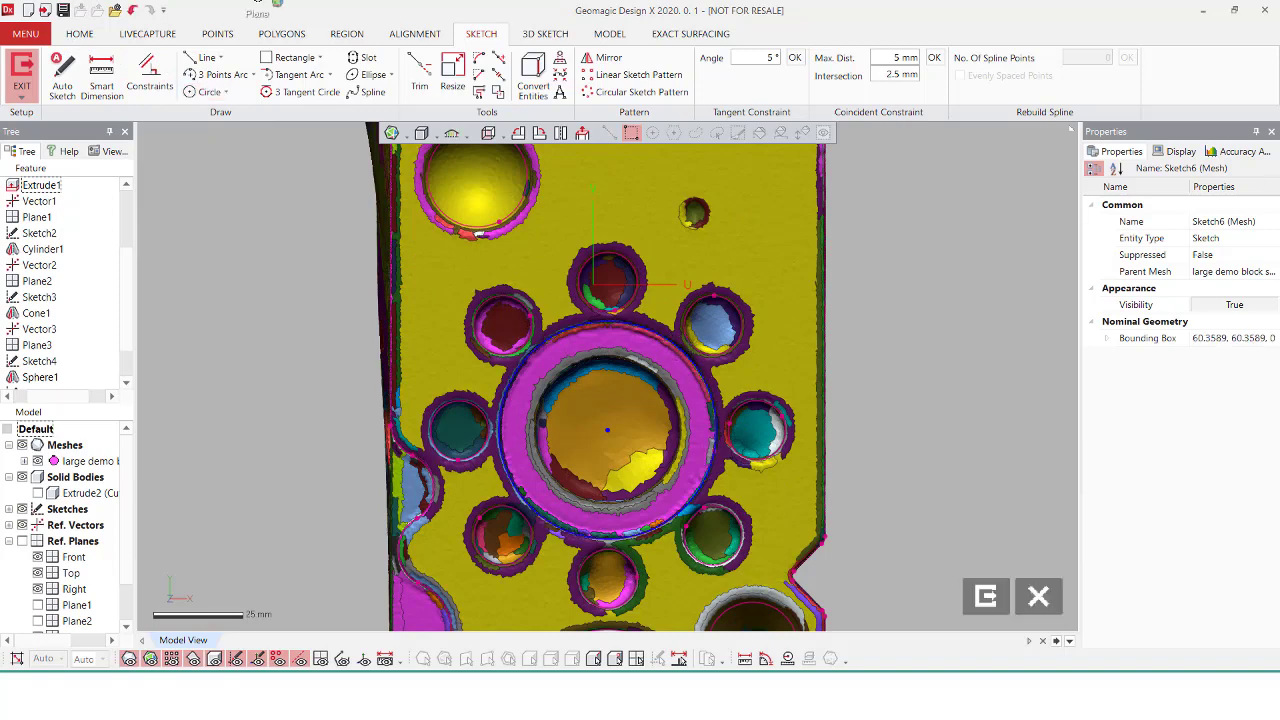
{"action": "left_click", "coordinate": [212, 92]}
{"action": "double_click", "coordinate": [635, 264]}
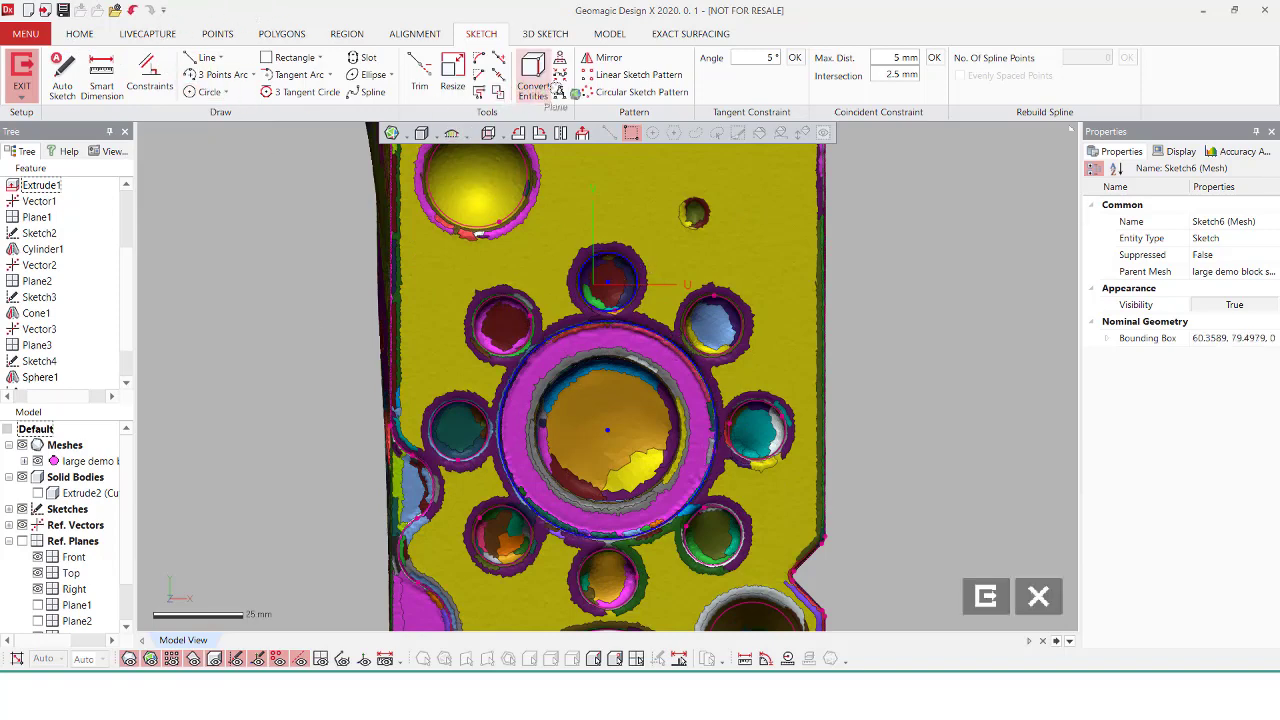
Pattern the small circle around the central bore's centre with 8 instances over a total angle of 360°
{"action": "left_click", "coordinate": [614, 91]}
{"action": "left_click", "coordinate": [714, 431]}
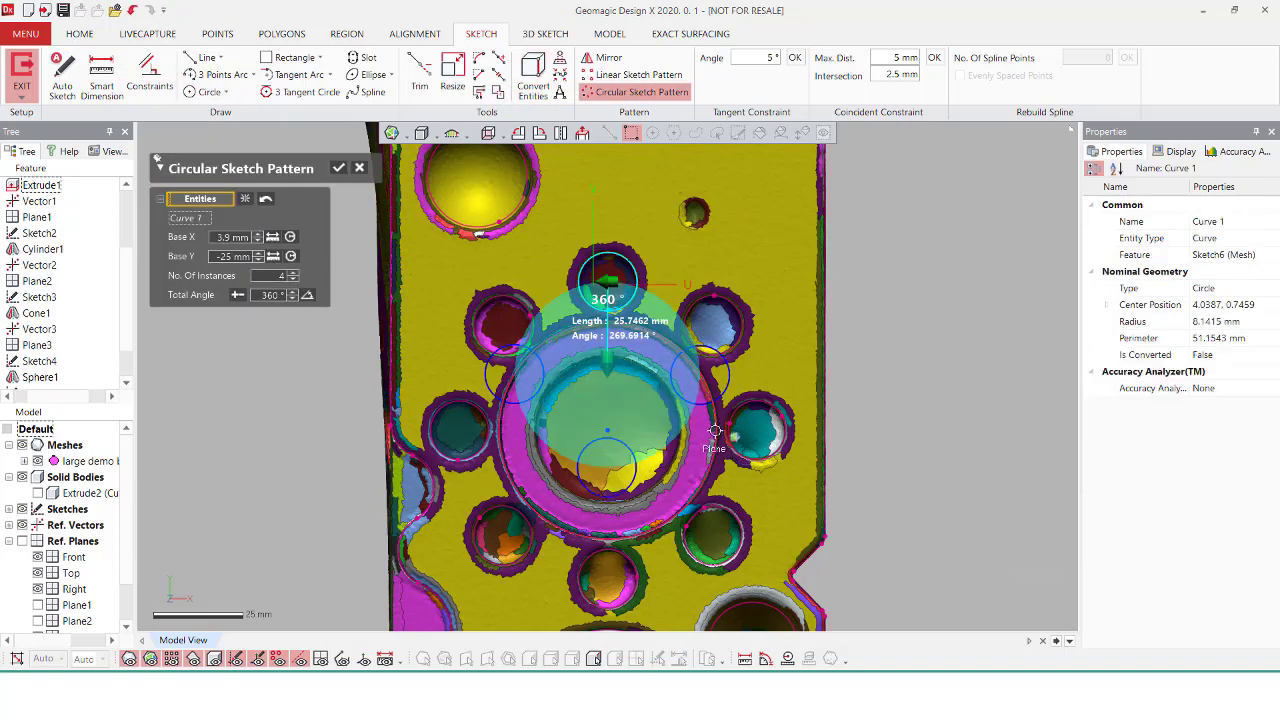
{"action": "left_click", "coordinate": [607, 430]}
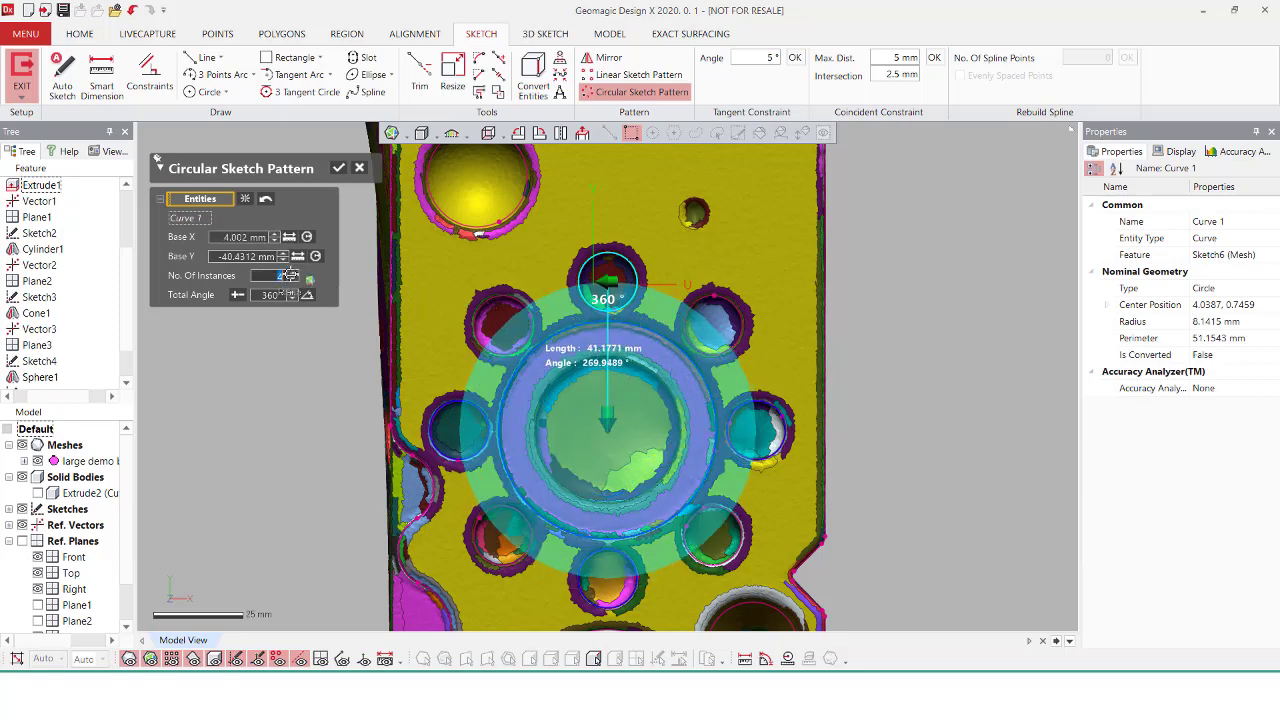
{"action": "type", "text": "8"}
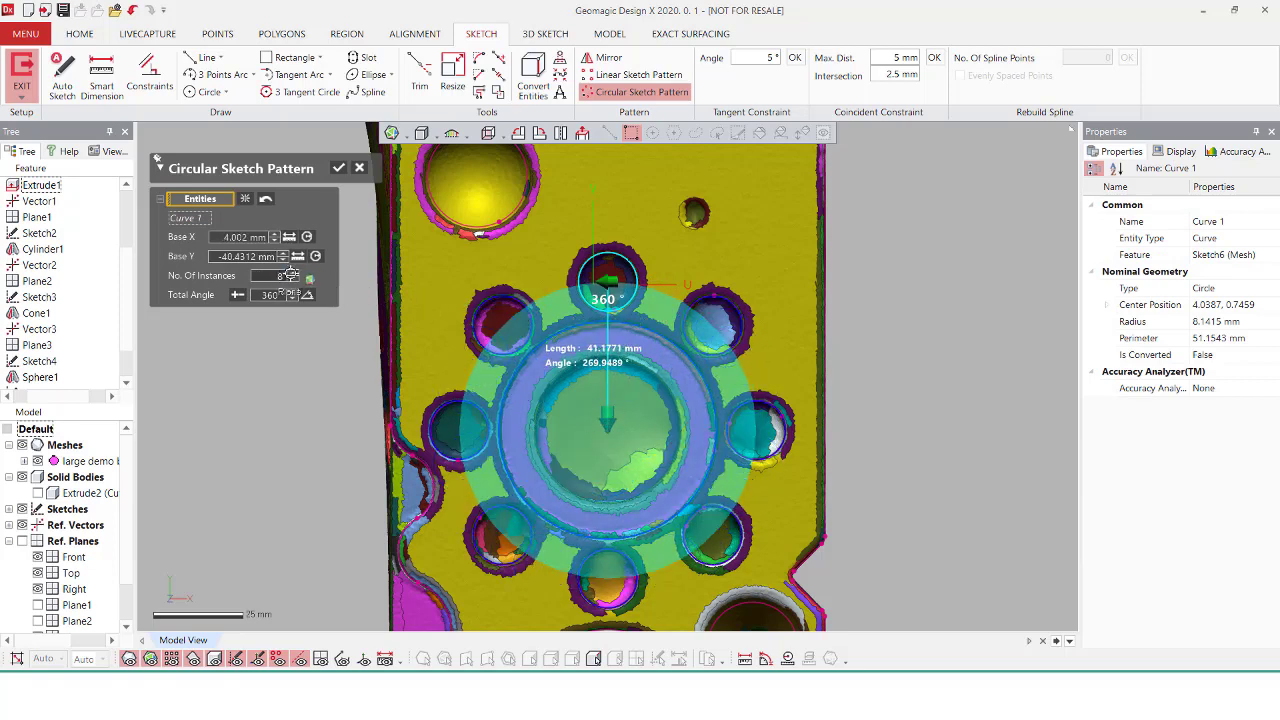
{"action": "left_click", "coordinate": [341, 167]}
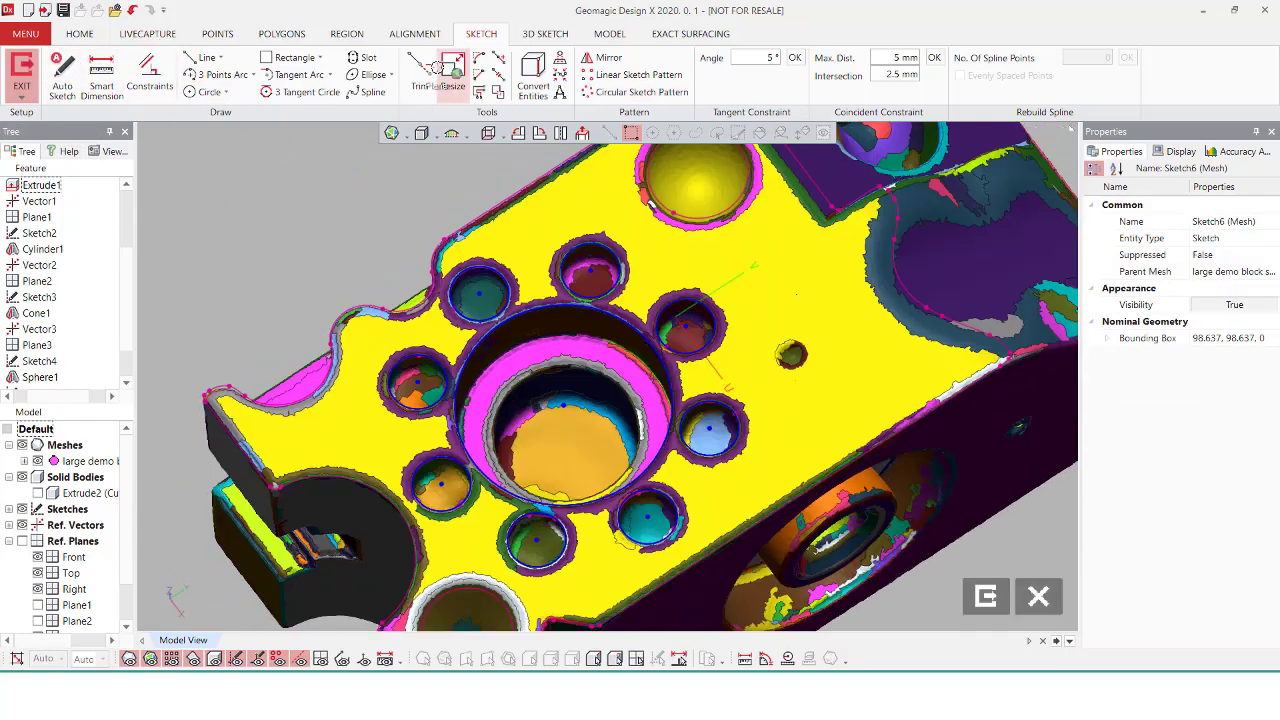
Extrude the central bore and surrounding hole profiles from the mesh sketch, directing the depth down into the block
{"action": "left_click", "coordinate": [610, 34]}
{"action": "left_click", "coordinate": [21, 70]}
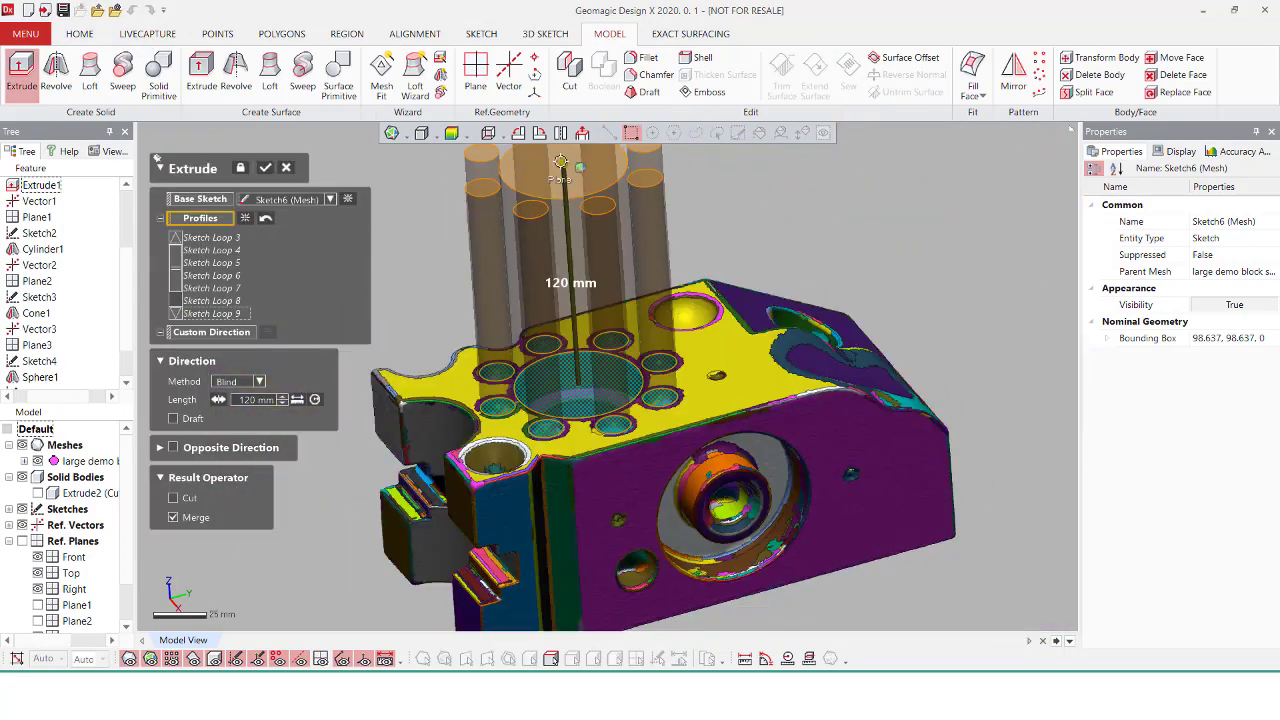
{"action": "mouse_move", "coordinate": [560, 161]}
{"action": "left_mouse_down"}
{"action": "mouse_move", "coordinate": [580, 370]}
{"action": "mouse_move", "coordinate": [600, 400]}
{"action": "left_mouse_up"}
Constrain the line closing the V-notch profile to vertical
{"action": "right_click", "coordinate": [506, 337]}
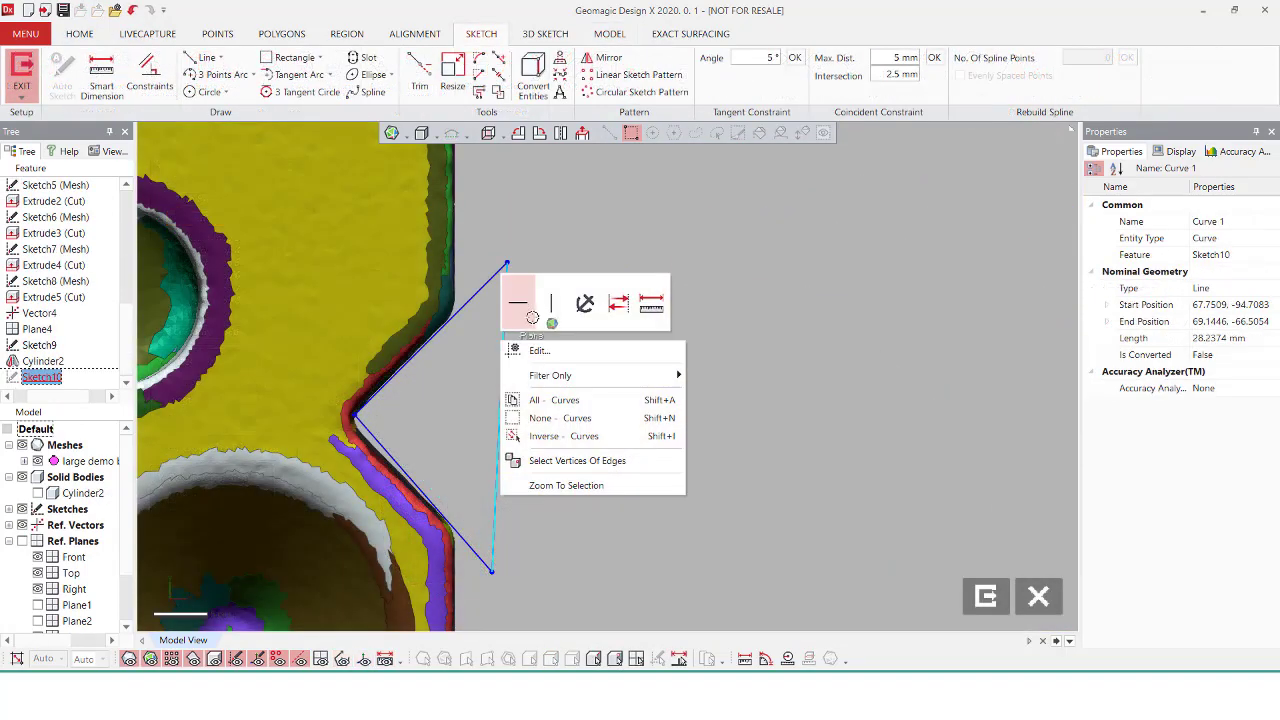
{"action": "left_click", "coordinate": [551, 301]}
{"action": "left_click", "coordinate": [577, 329]}
{"action": "mouse_move", "coordinate": [472, 281]}
{"action": "left_mouse_down"}
{"action": "mouse_move", "coordinate": [479, 291]}
{"action": "mouse_move", "coordinate": [494, 274]}
{"action": "left_mouse_up"}
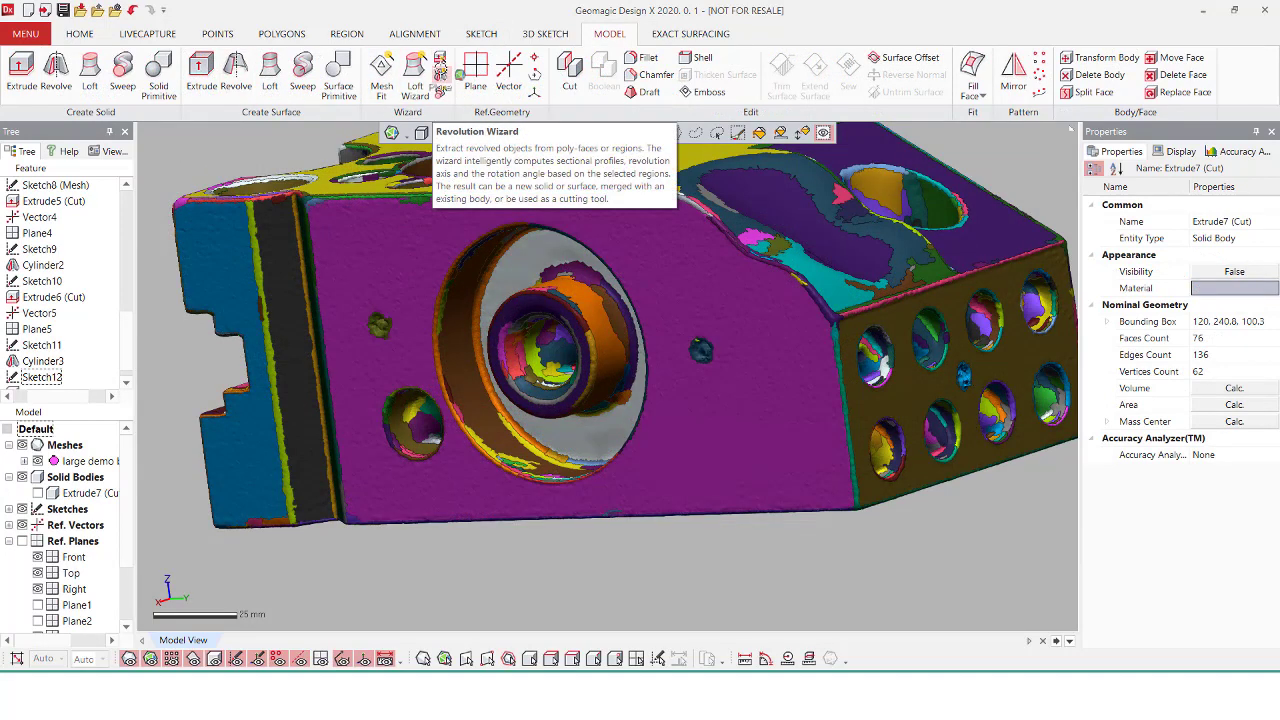
Start the Revolution Wizard and select the cylinder and plane regions of the side counterbore and its central boss as targets
{"action": "left_click", "coordinate": [440, 78]}
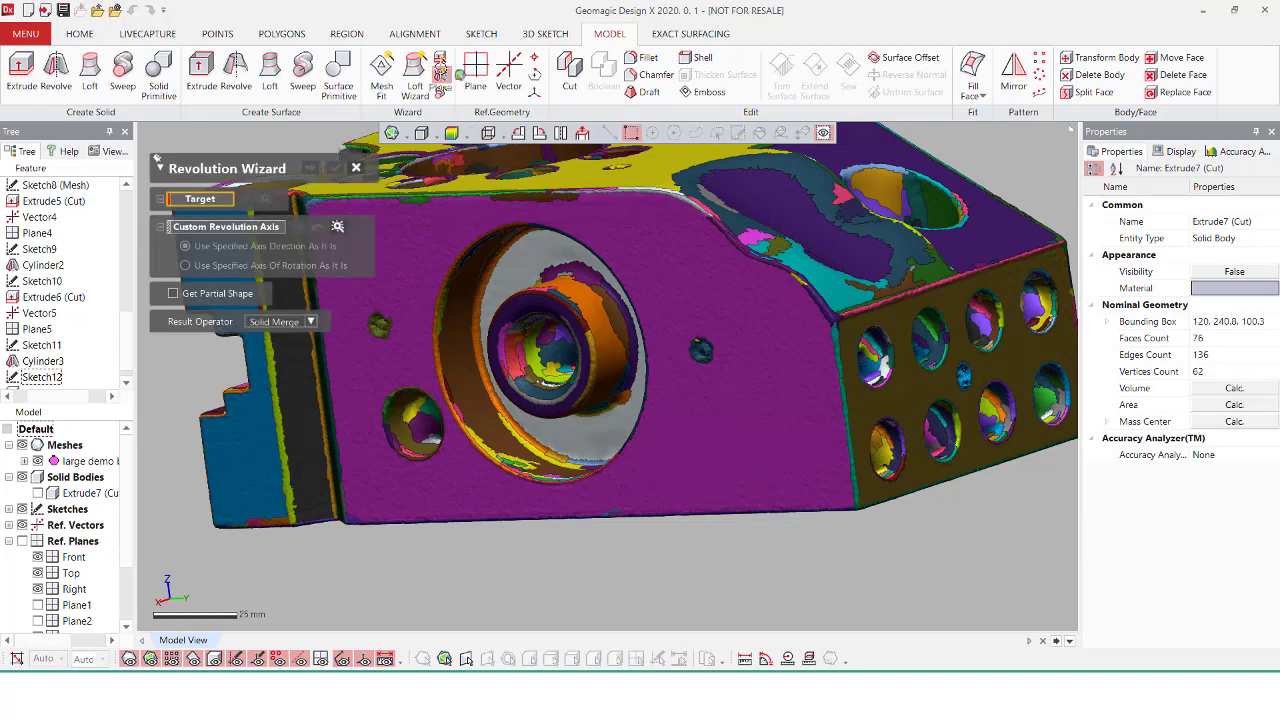
{"action": "left_click", "coordinate": [597, 343]}
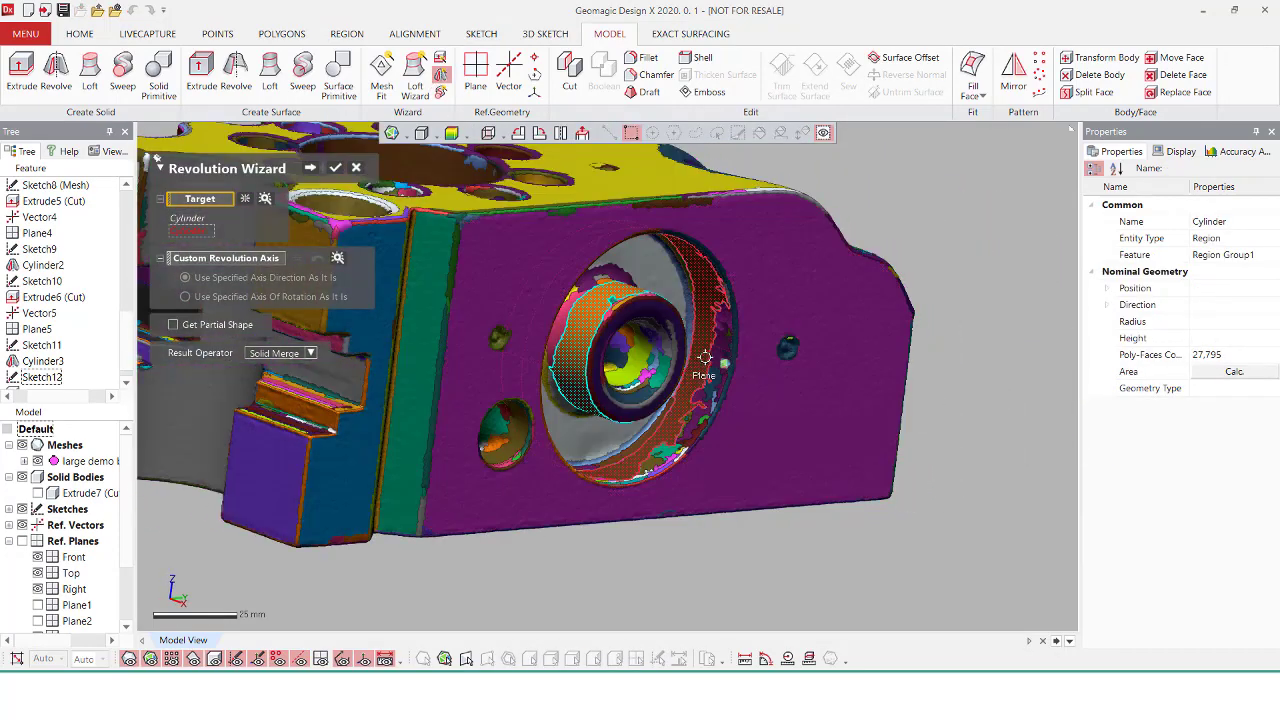
{"action": "left_click", "coordinate": [726, 356]}
{"action": "right_click_drag", "start_coordinate": [726, 356], "coordinate": [690, 450]}
{"action": "left_click", "coordinate": [628, 392]}
{"action": "left_click", "coordinate": [627, 436]}
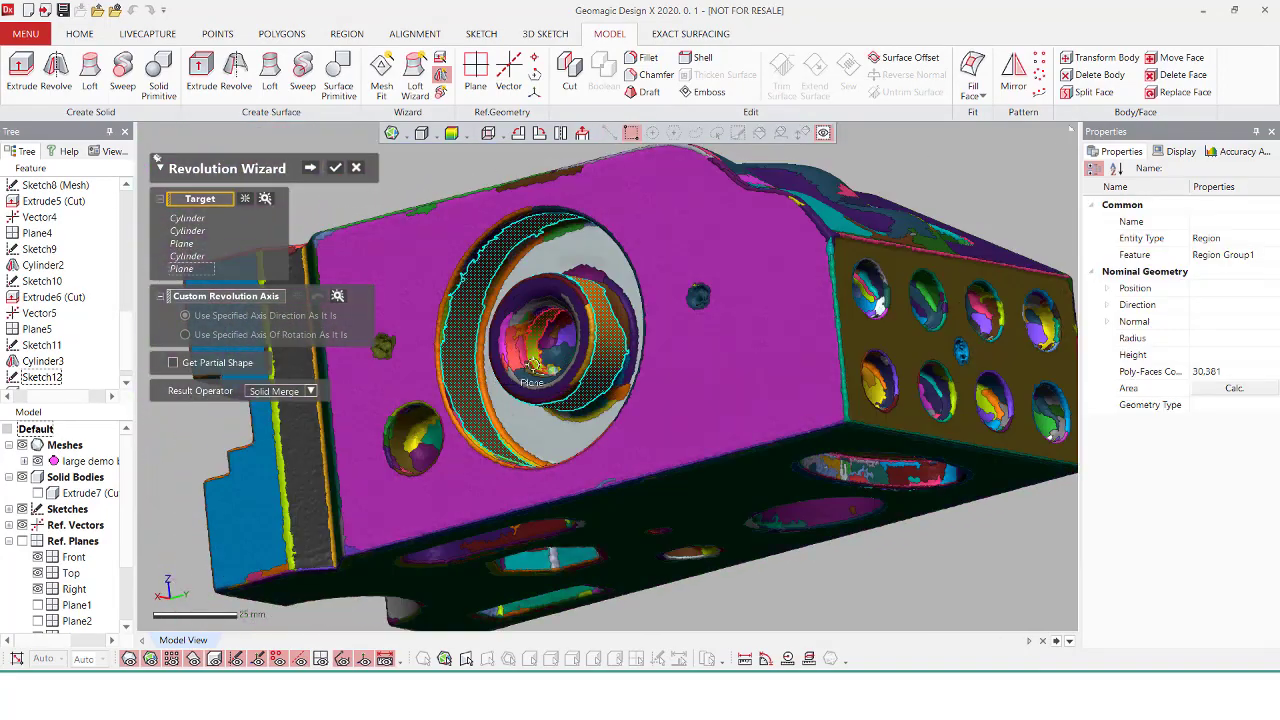
{"action": "left_click", "coordinate": [533, 366]}
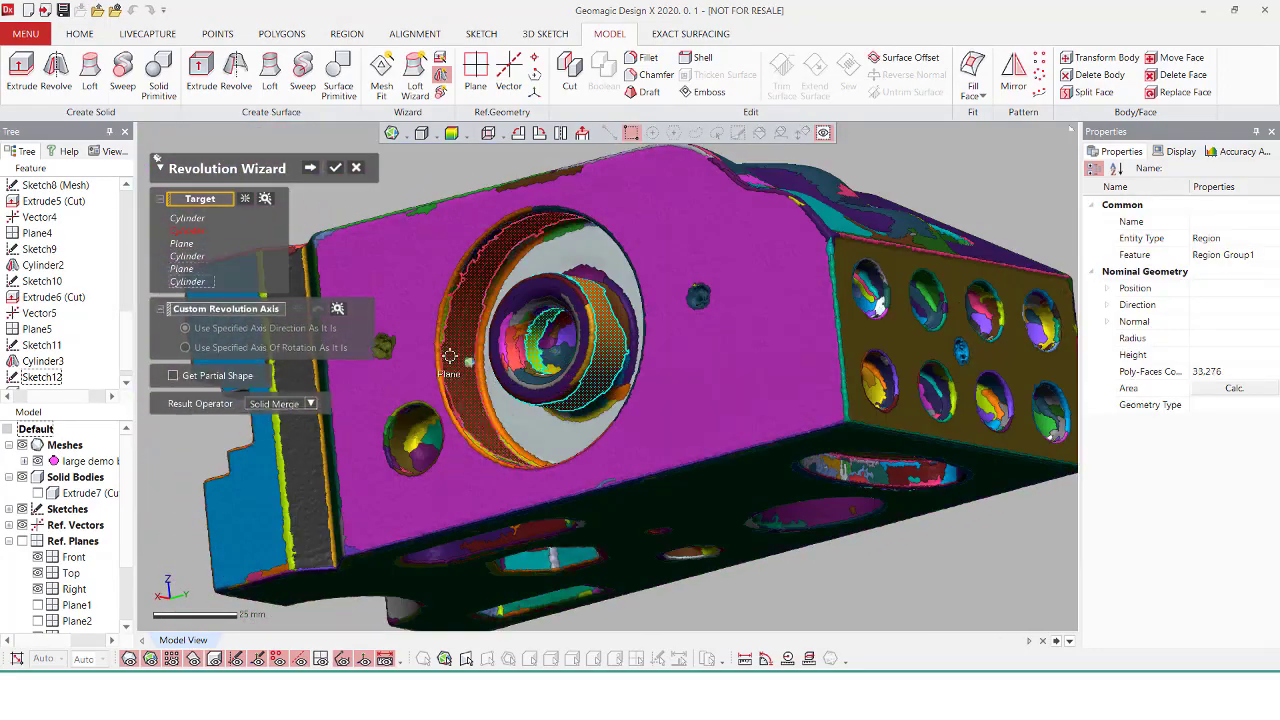
{"action": "left_click", "coordinate": [623, 410]}
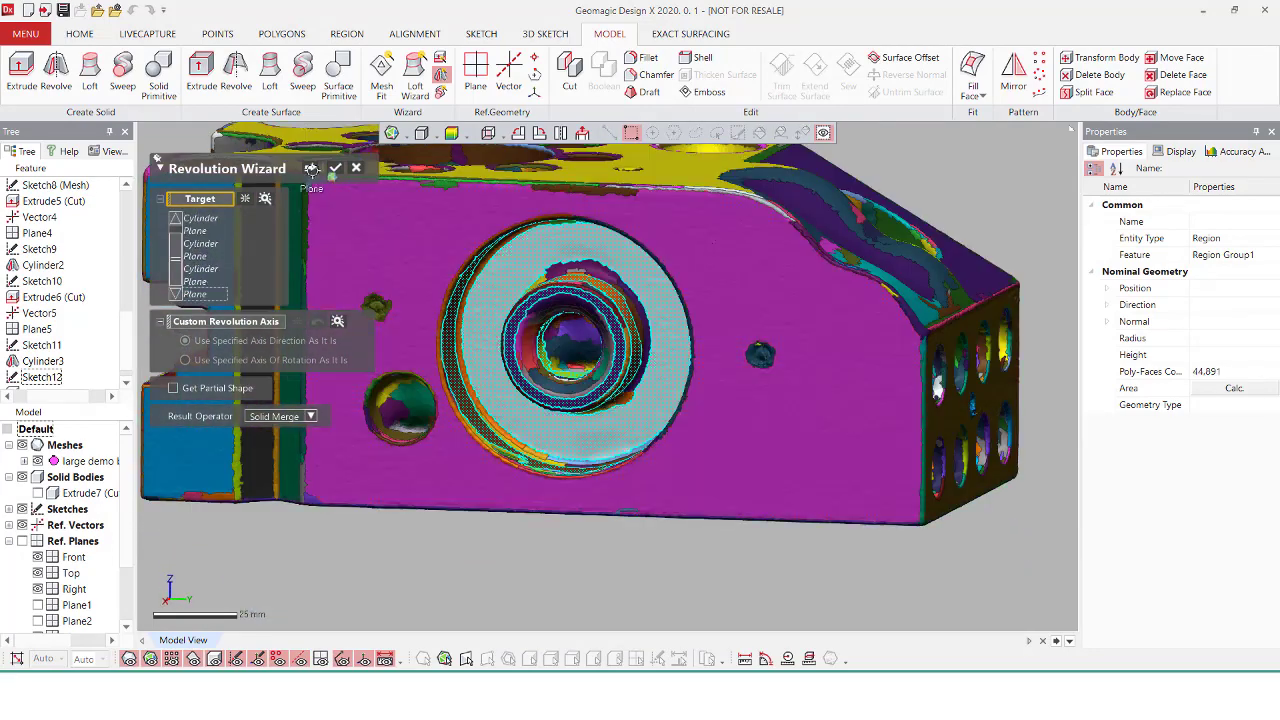
Set the revolution's result operator to Solid Cut and generate the revolved profile preview
{"action": "left_click", "coordinate": [296, 416]}
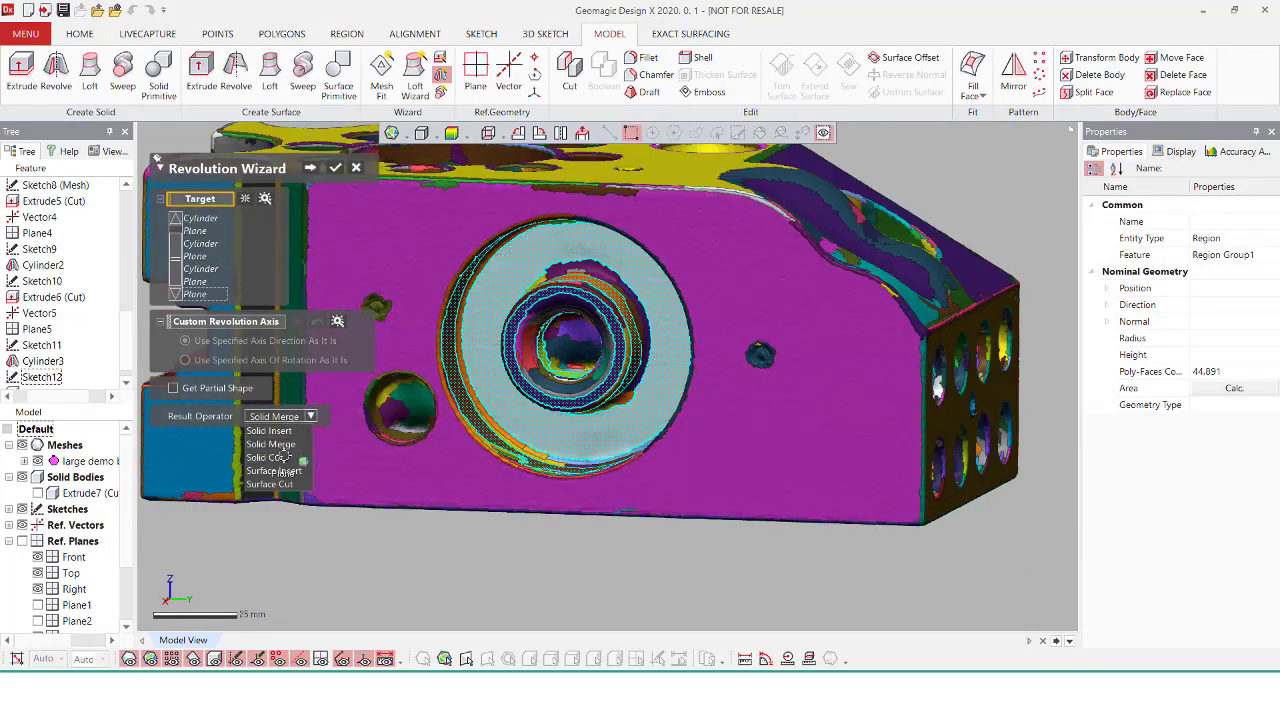
{"action": "left_click", "coordinate": [310, 166]}
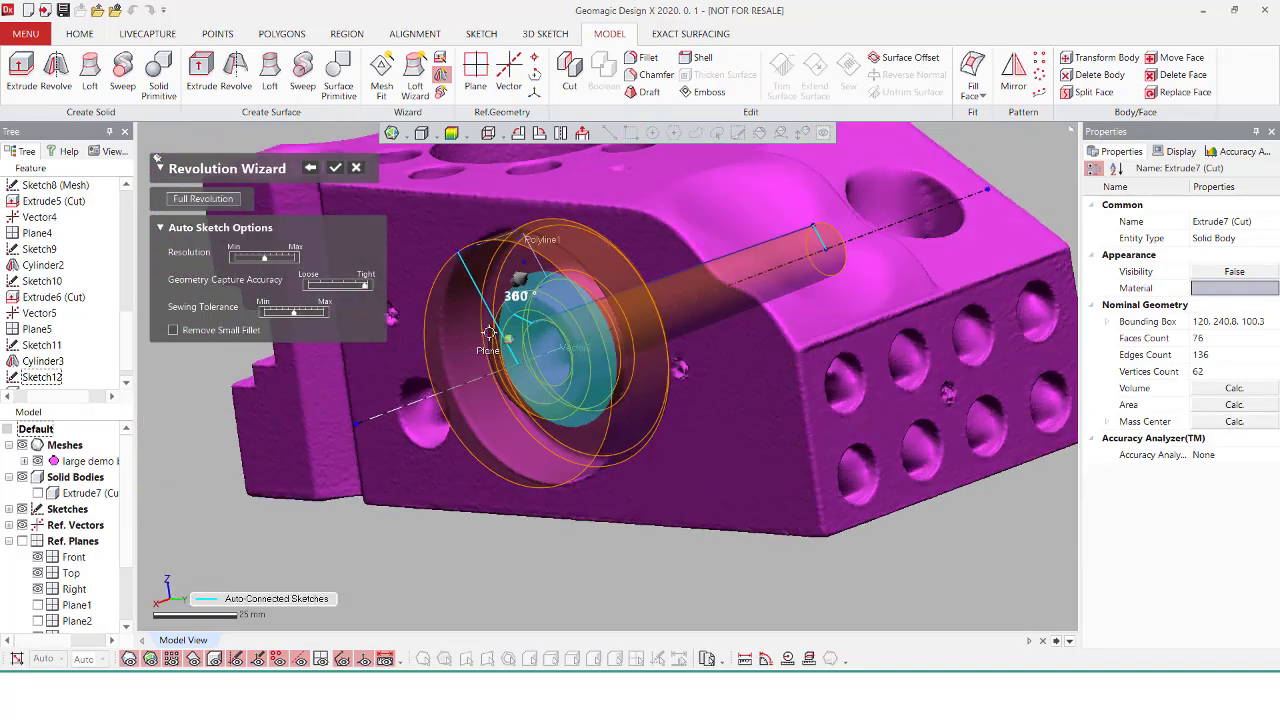
{"action": "right_click_drag", "start_coordinate": [512, 338], "coordinate": [640, 357]}
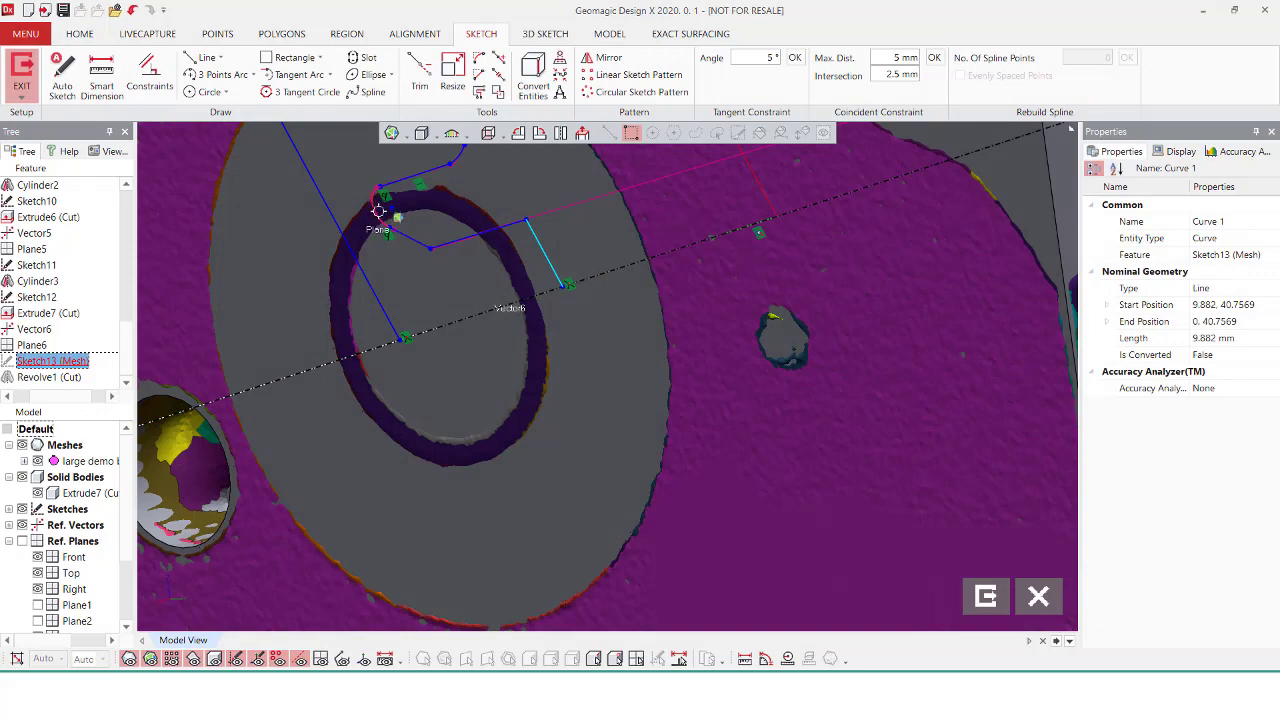
Delete the small curve at the boss rim in the revolve's mesh sketch and start a line to replace it
{"action": "left_click", "coordinate": [378, 211]}
{"action": "key", "text": "Delete"}
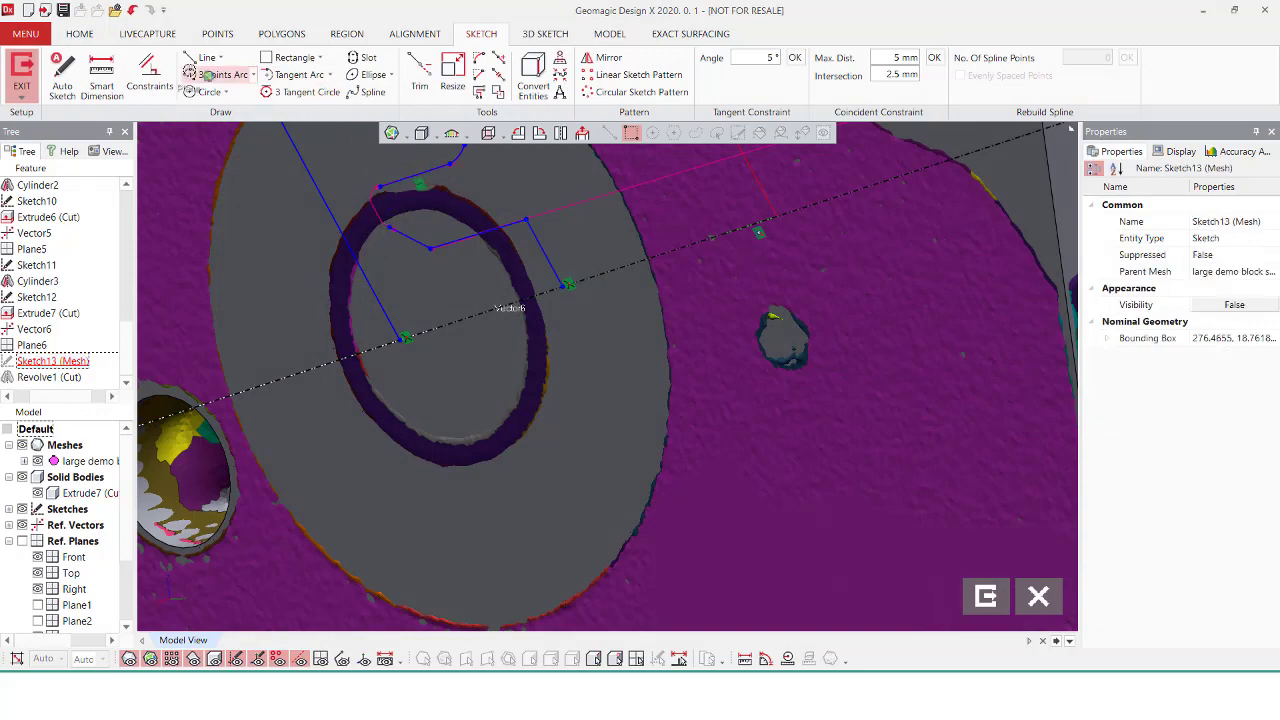
{"action": "left_click", "coordinate": [200, 60]}
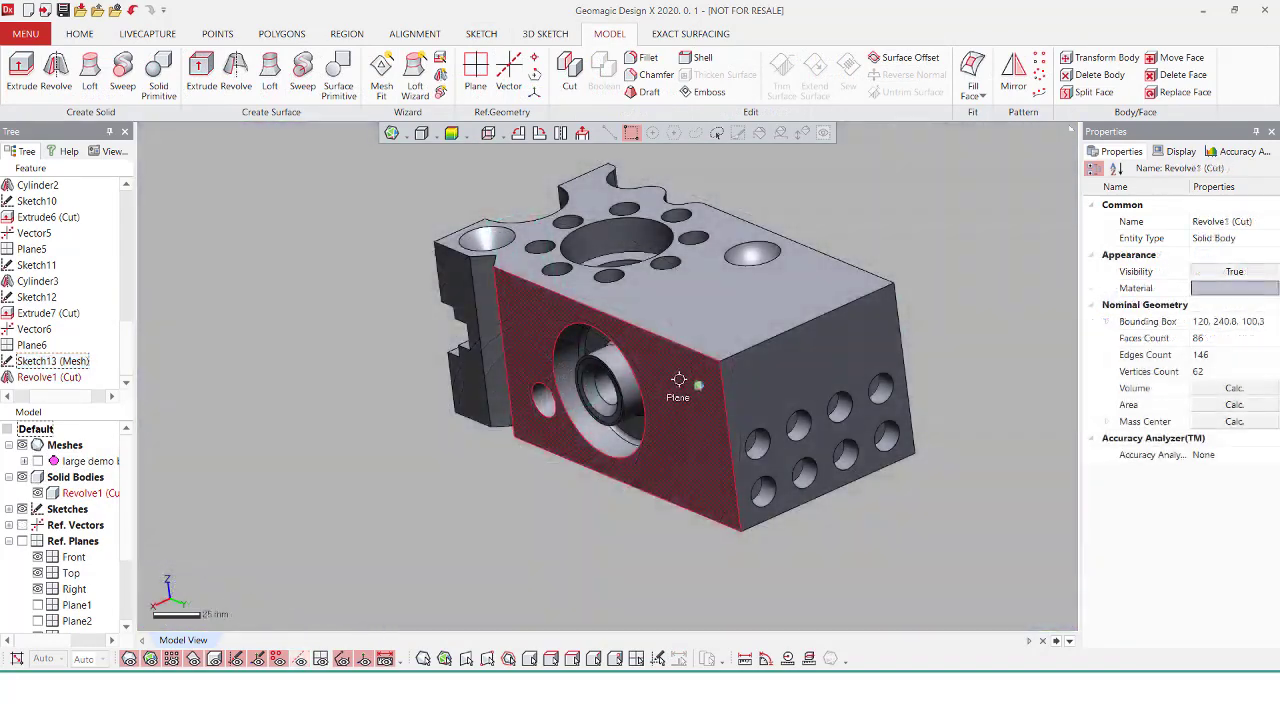
Hide the solid body and examine the freeform side face on the scanned mesh
{"action": "right_click_drag", "start_coordinate": [838, 410], "coordinate": [208, 440]}
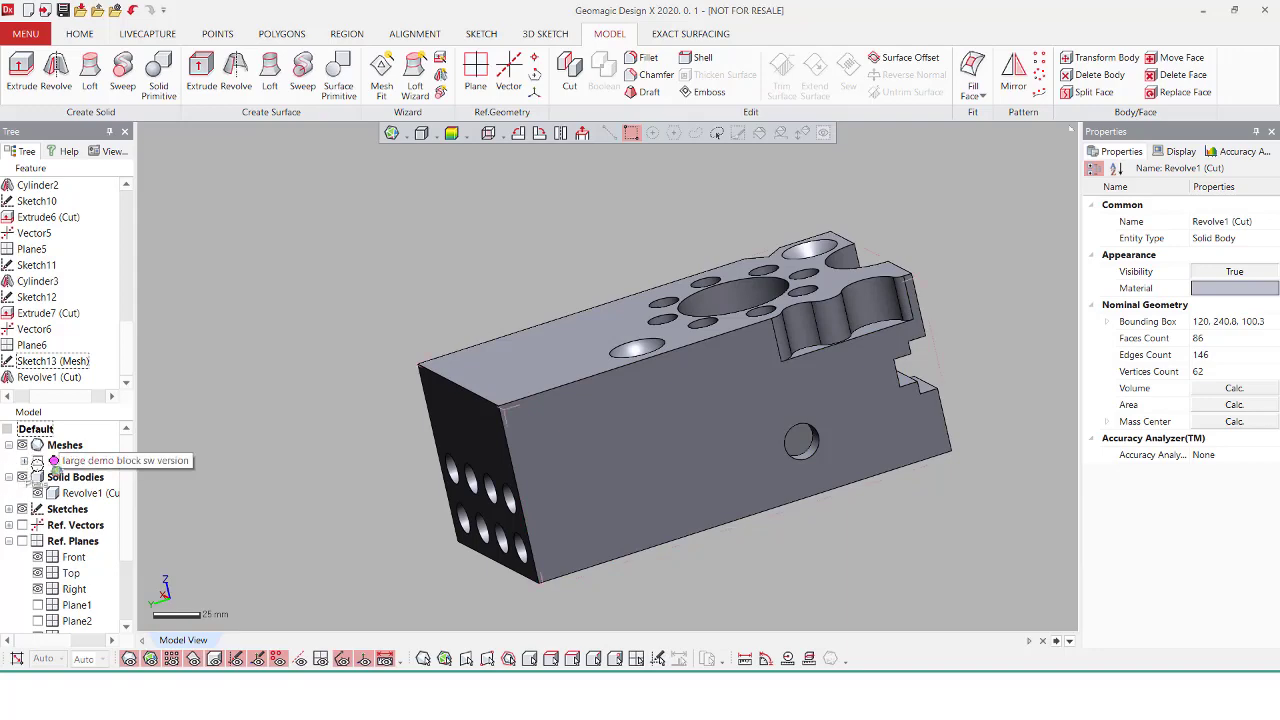
{"action": "left_click", "coordinate": [37, 493]}
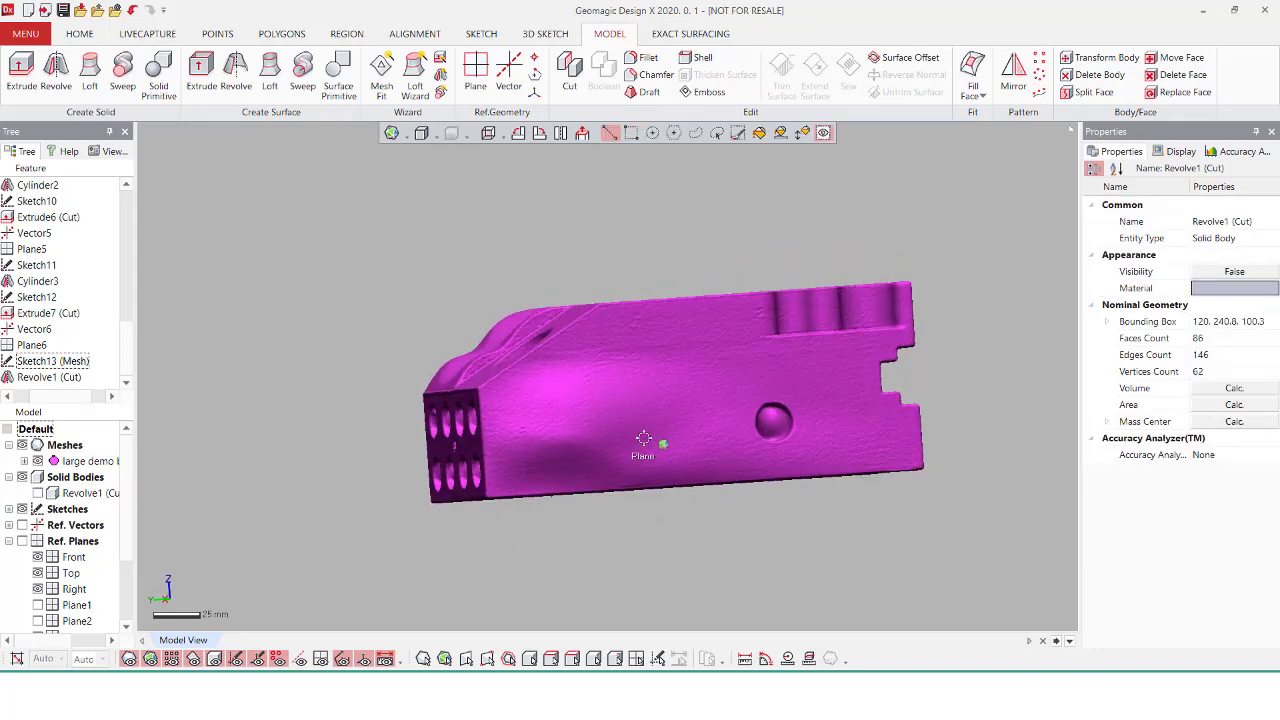
{"action": "scroll", "coordinate": [587, 529], "scroll_direction": "up", "scroll_amount": 3}
{"action": "scroll", "coordinate": [570, 505], "scroll_direction": "down", "scroll_amount": 3}
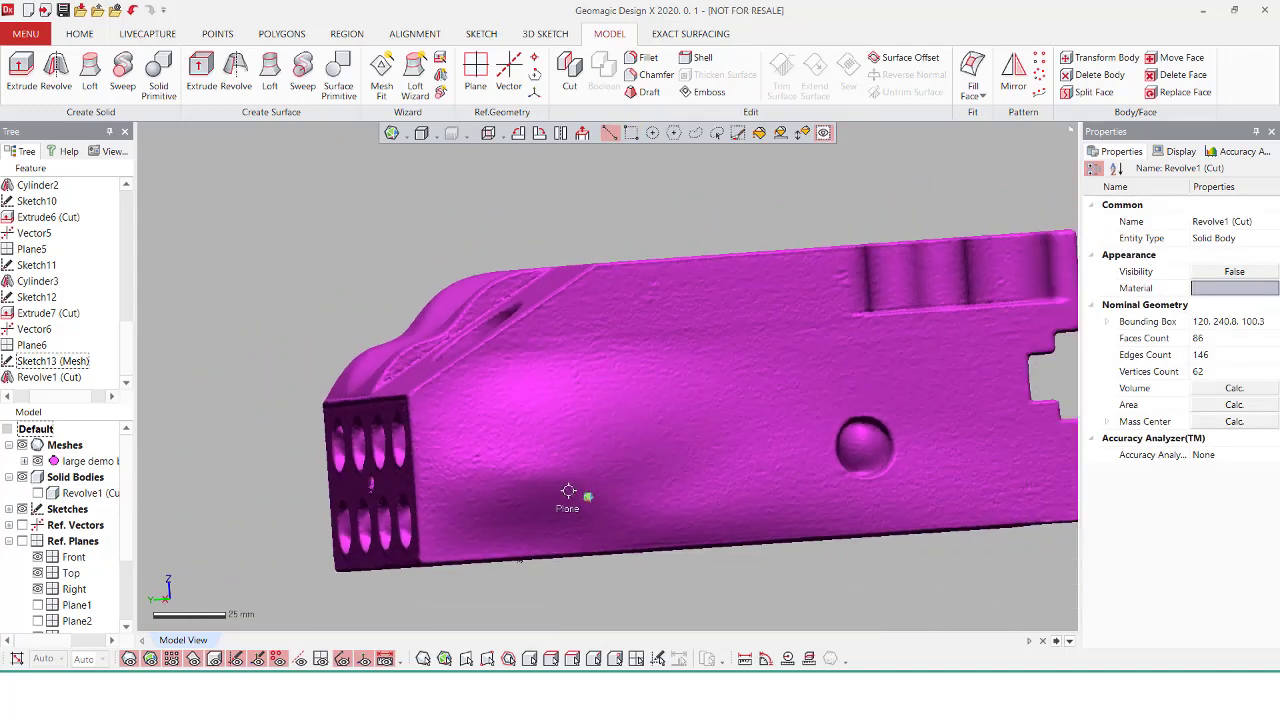
{"action": "scroll", "coordinate": [558, 476], "scroll_direction": "up", "scroll_amount": 2}
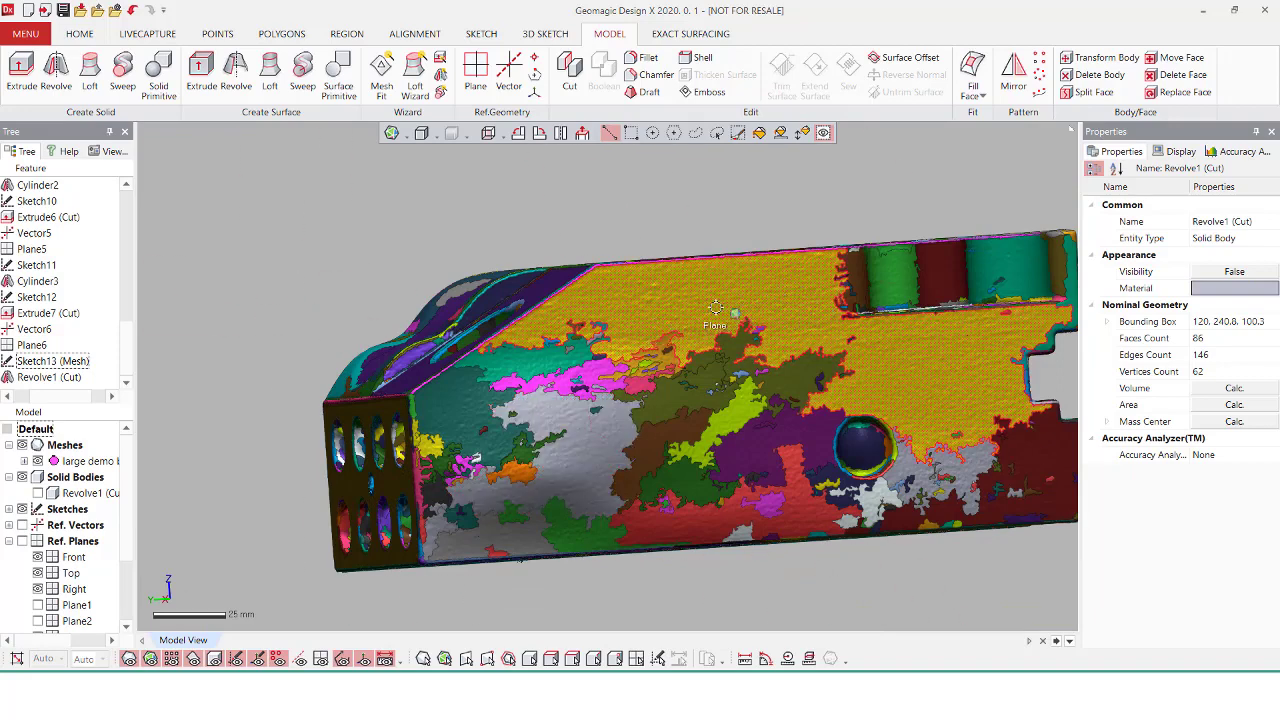
{"action": "right_click_drag", "start_coordinate": [749, 302], "coordinate": [701, 278]}
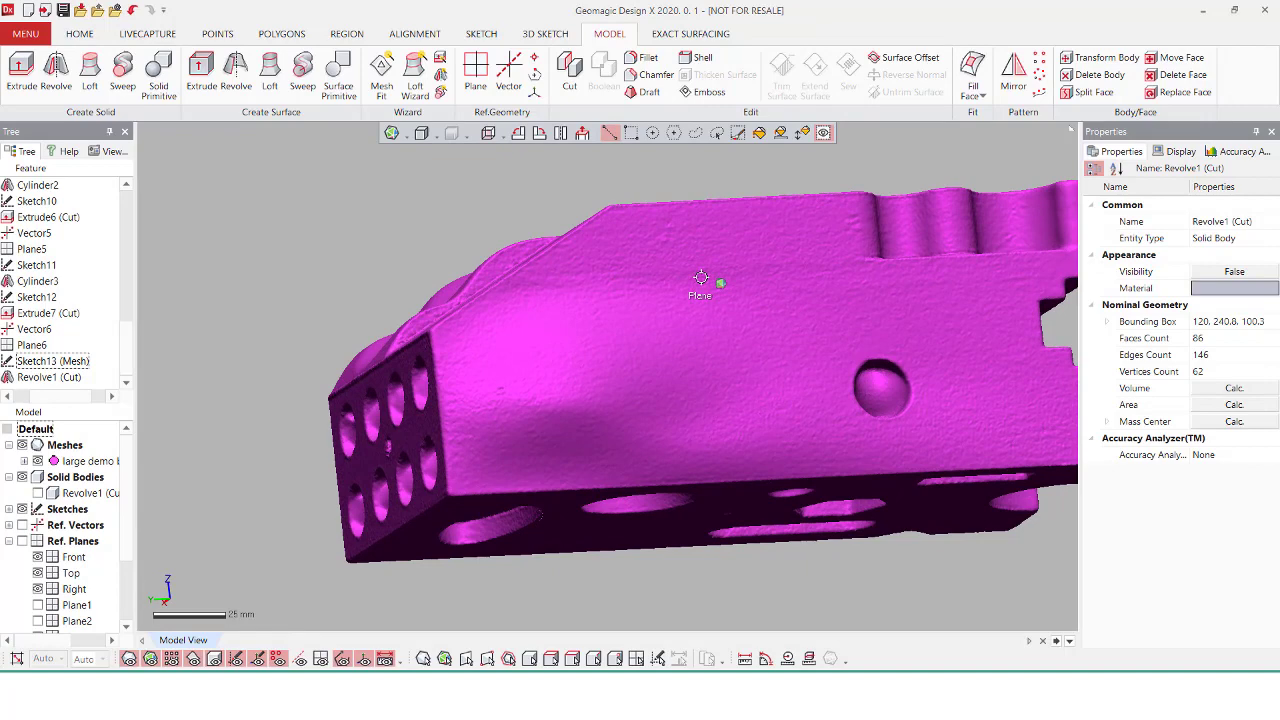
{"action": "right_click_drag", "start_coordinate": [703, 278], "coordinate": [683, 335]}
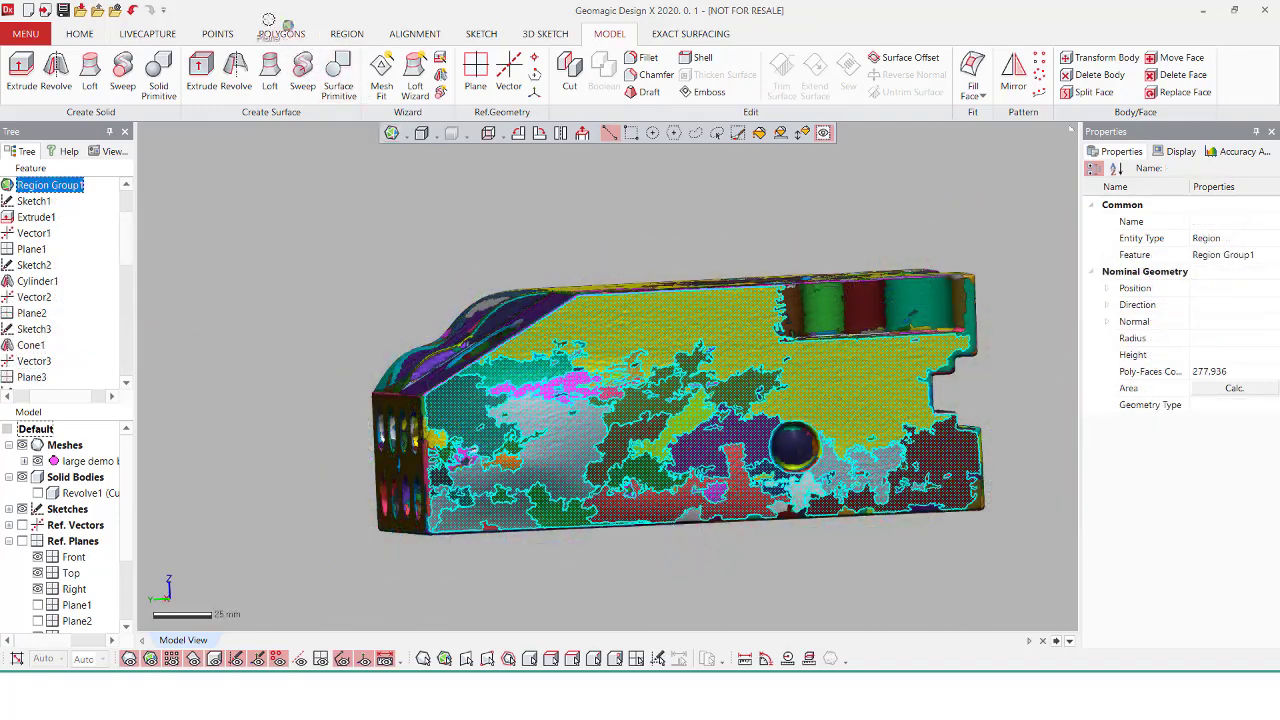
Merge the selected regions covering the freeform side face into one region and select the merged region
{"action": "left_click", "coordinate": [340, 34]}
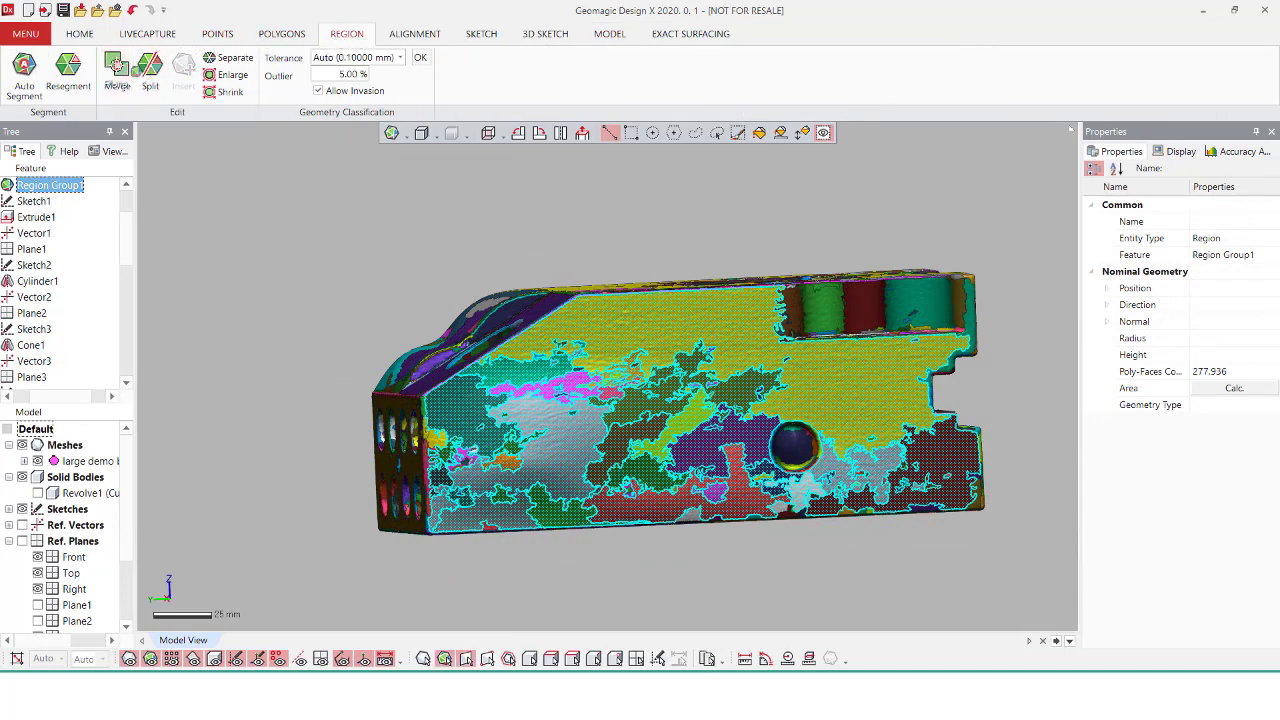
{"action": "left_click", "coordinate": [745, 348]}
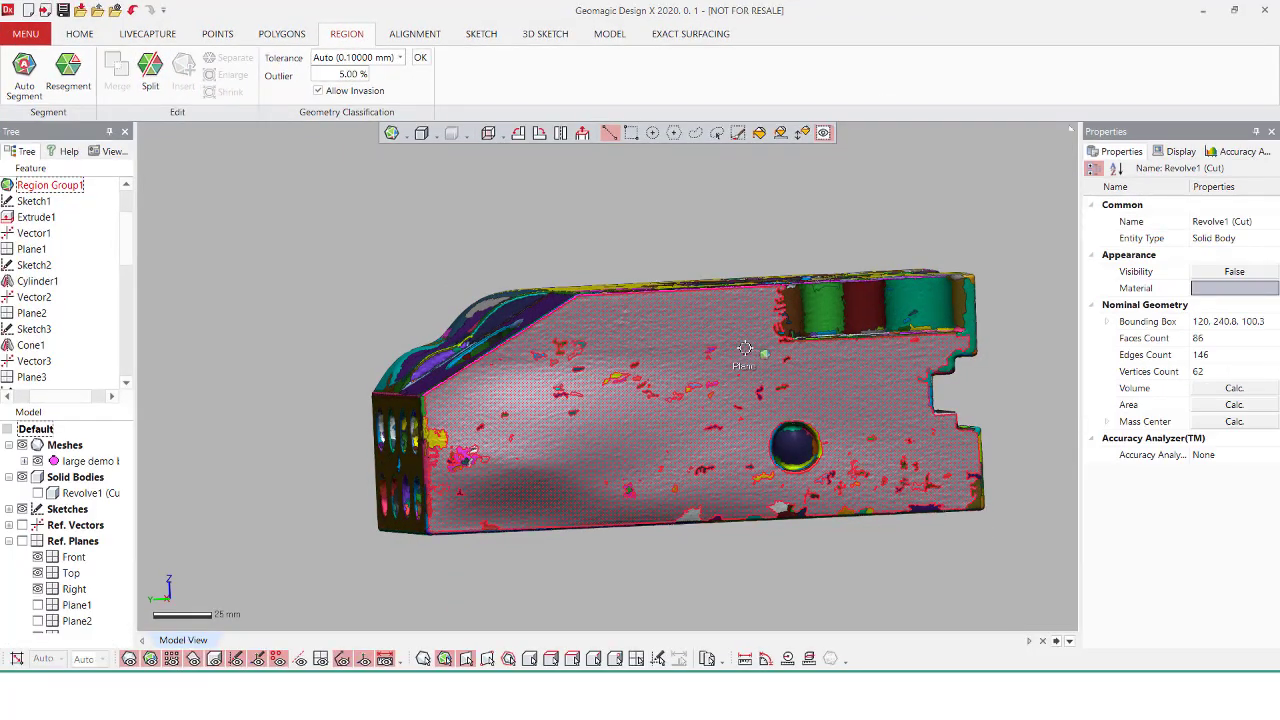
{"action": "left_click", "coordinate": [634, 340]}
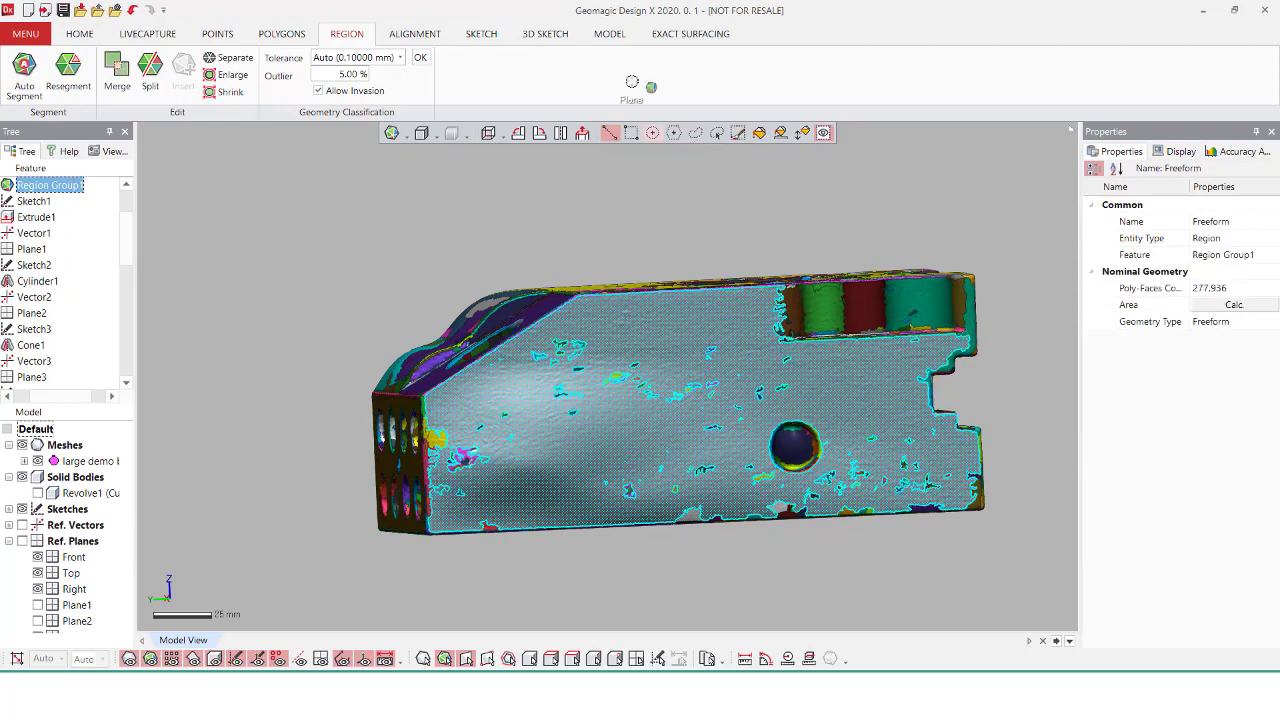
Fit a surface to the merged freeform region using Mesh Fit with 0.1 mm allowable deviation, and display its deviation map
{"action": "left_click", "coordinate": [609, 34]}
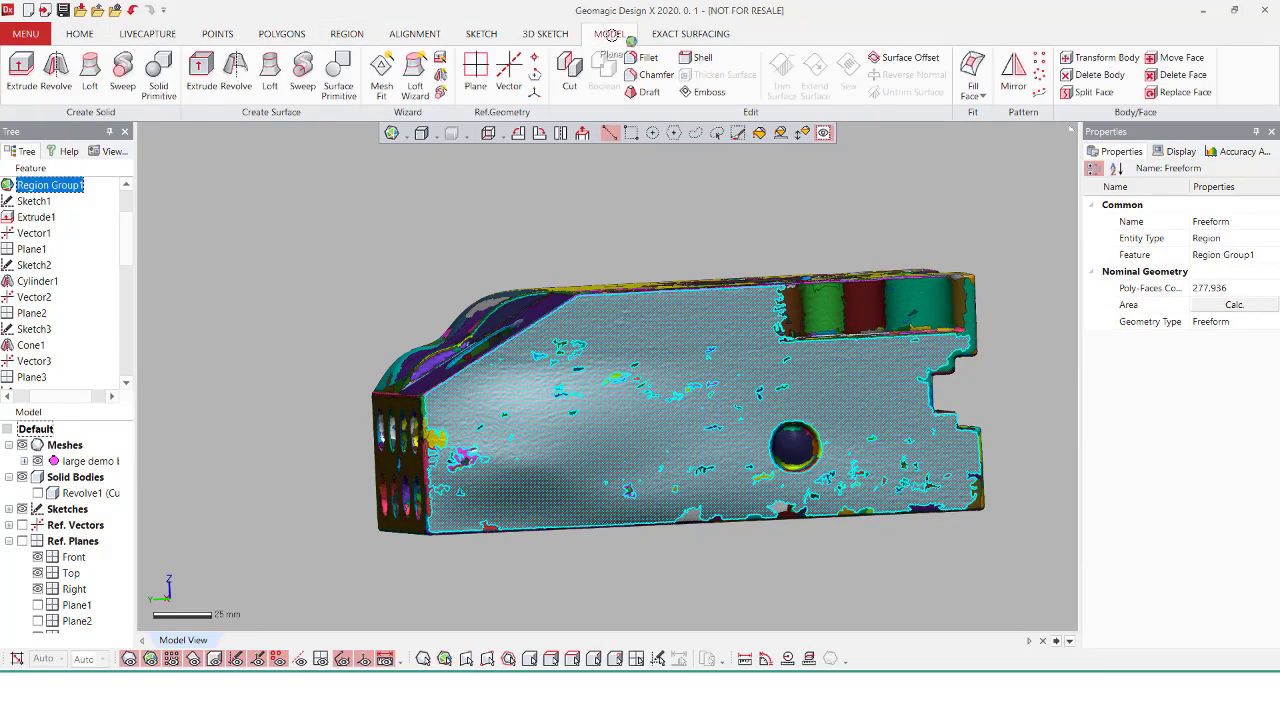
{"action": "left_click", "coordinate": [382, 74]}
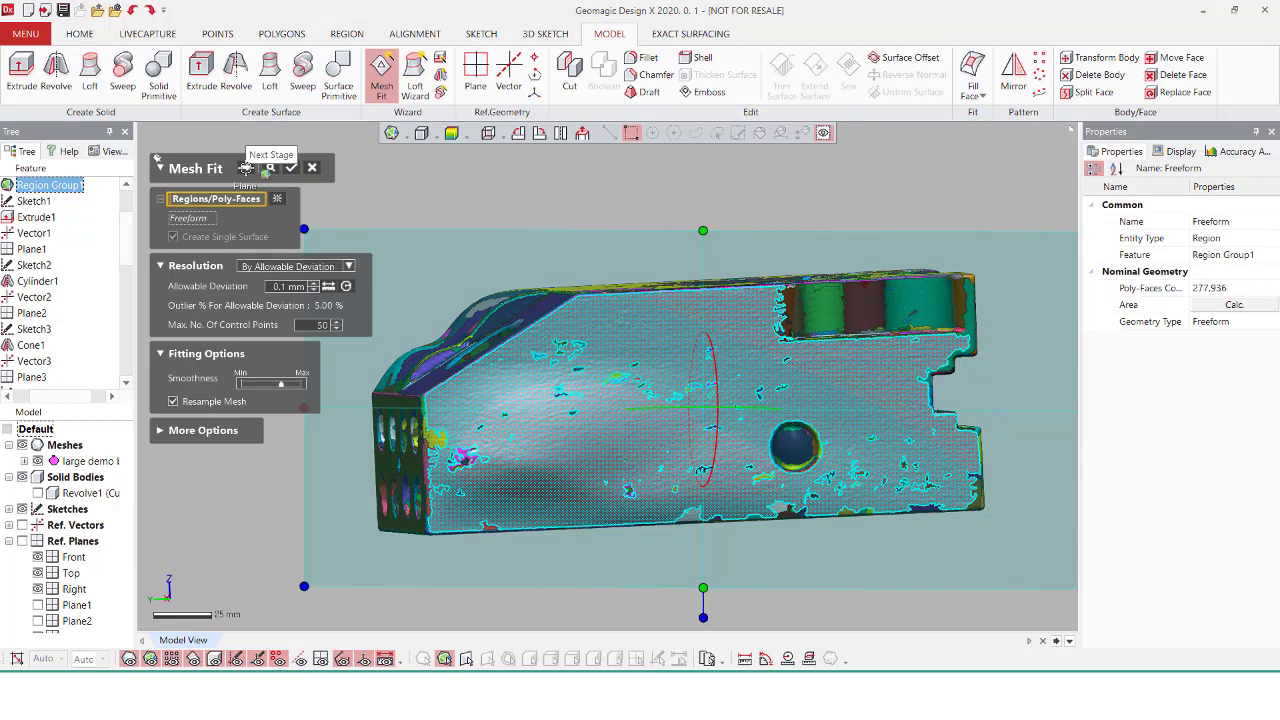
{"action": "left_click", "coordinate": [268, 168]}
{"action": "right_click_drag", "start_coordinate": [825, 335], "coordinate": [748, 355]}
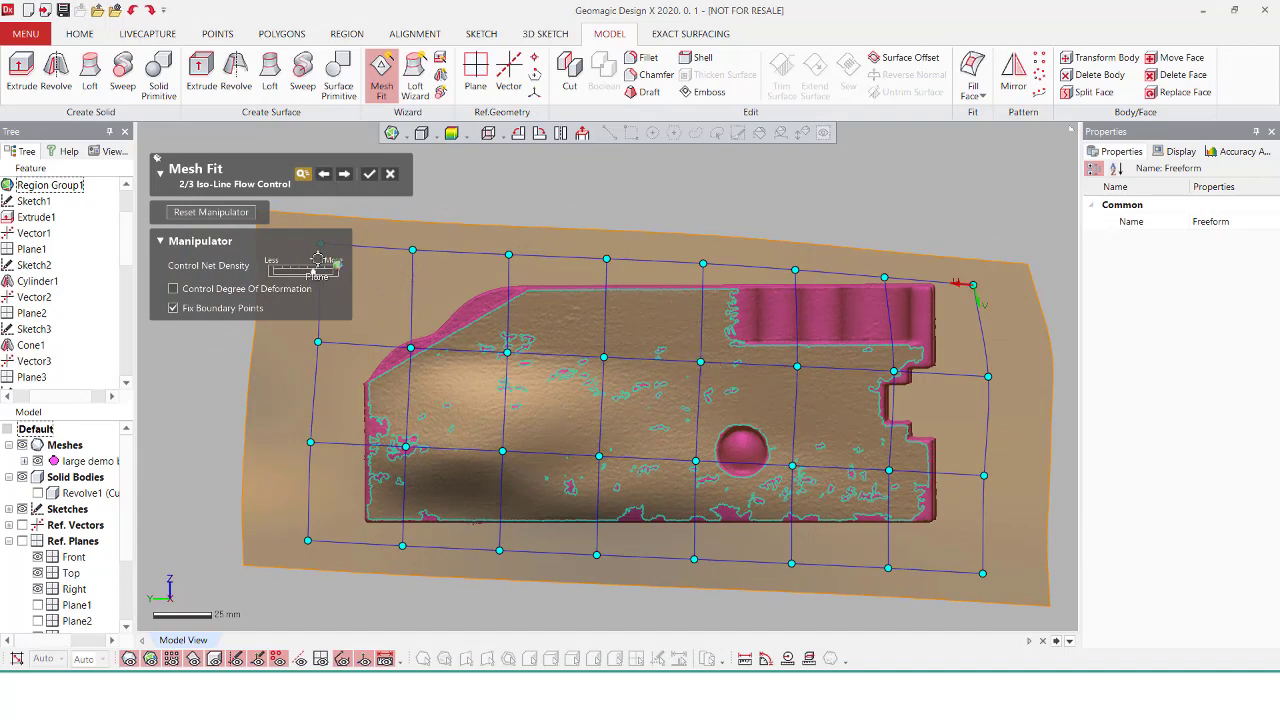
{"action": "mouse_move", "coordinate": [313, 270]}
{"action": "left_mouse_down"}
{"action": "mouse_move", "coordinate": [325, 272]}
{"action": "mouse_move", "coordinate": [313, 272]}
{"action": "left_mouse_up"}
{"action": "left_click", "coordinate": [369, 174]}
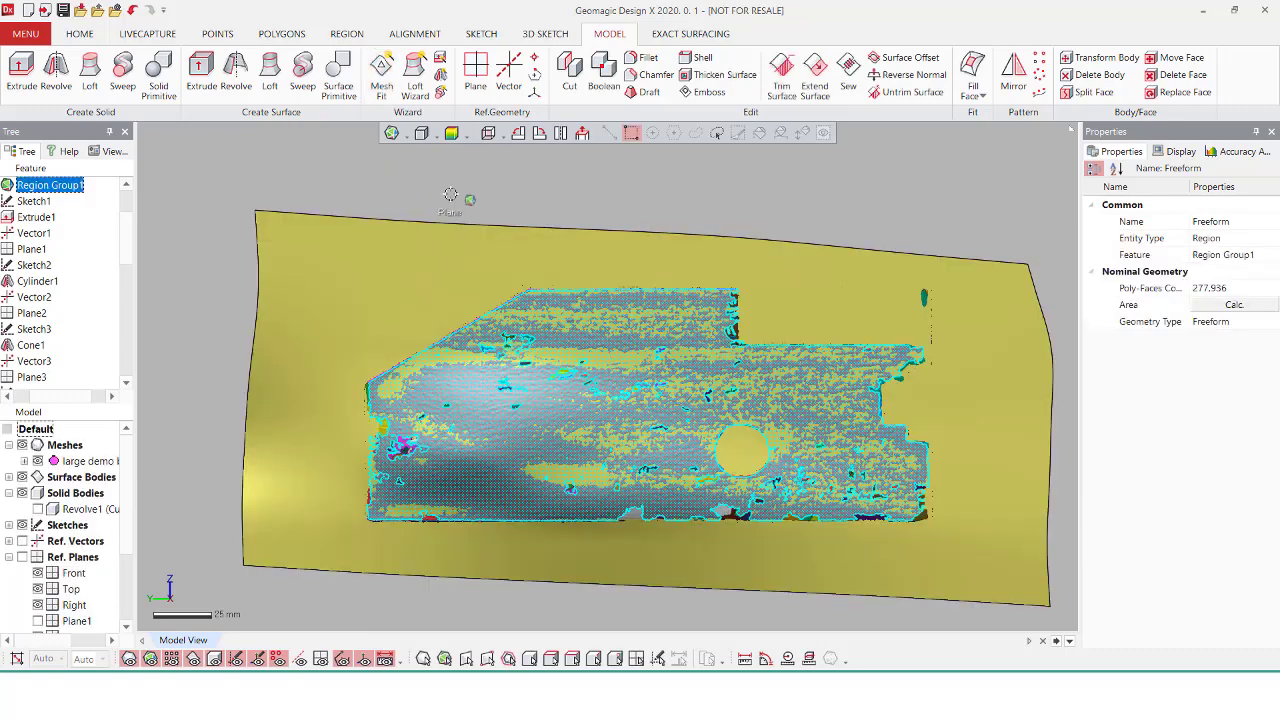
{"action": "left_click", "coordinate": [472, 174]}
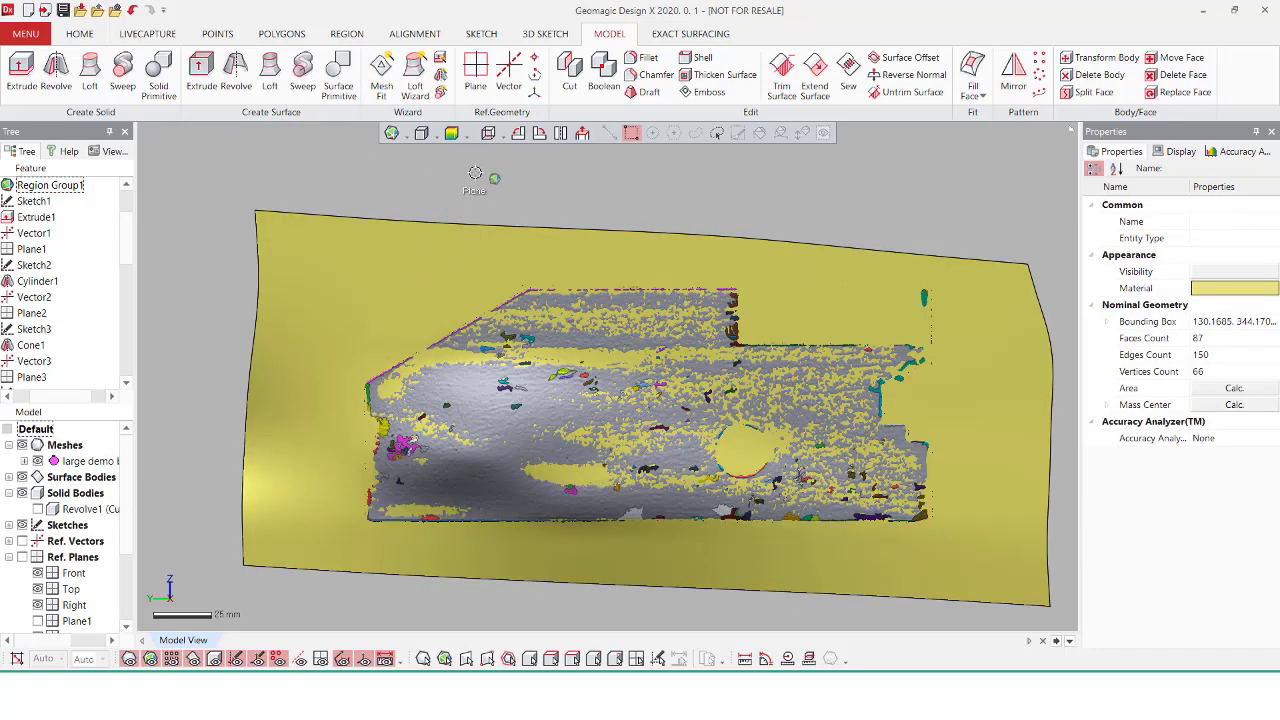
{"action": "left_click", "coordinate": [455, 132]}
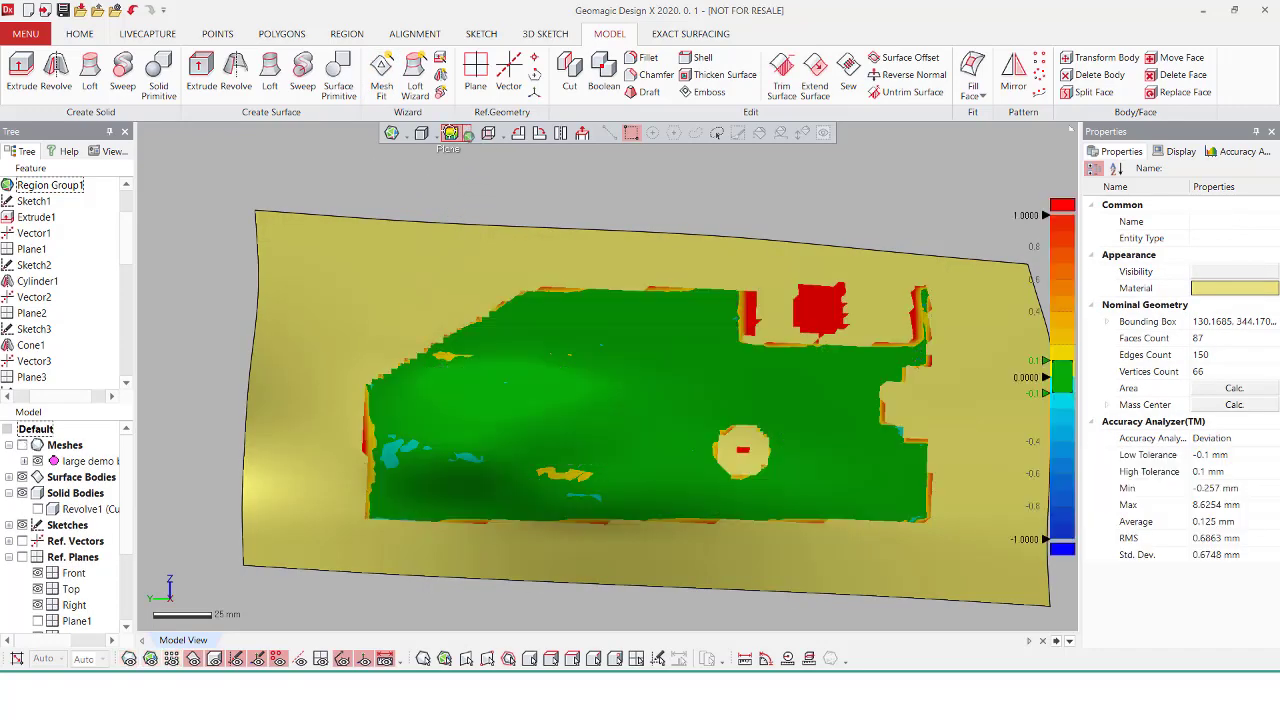
Turn off the deviation map and examine how the fitted freeform surface sits against the solid block's planar side face
{"action": "left_click", "coordinate": [449, 133]}
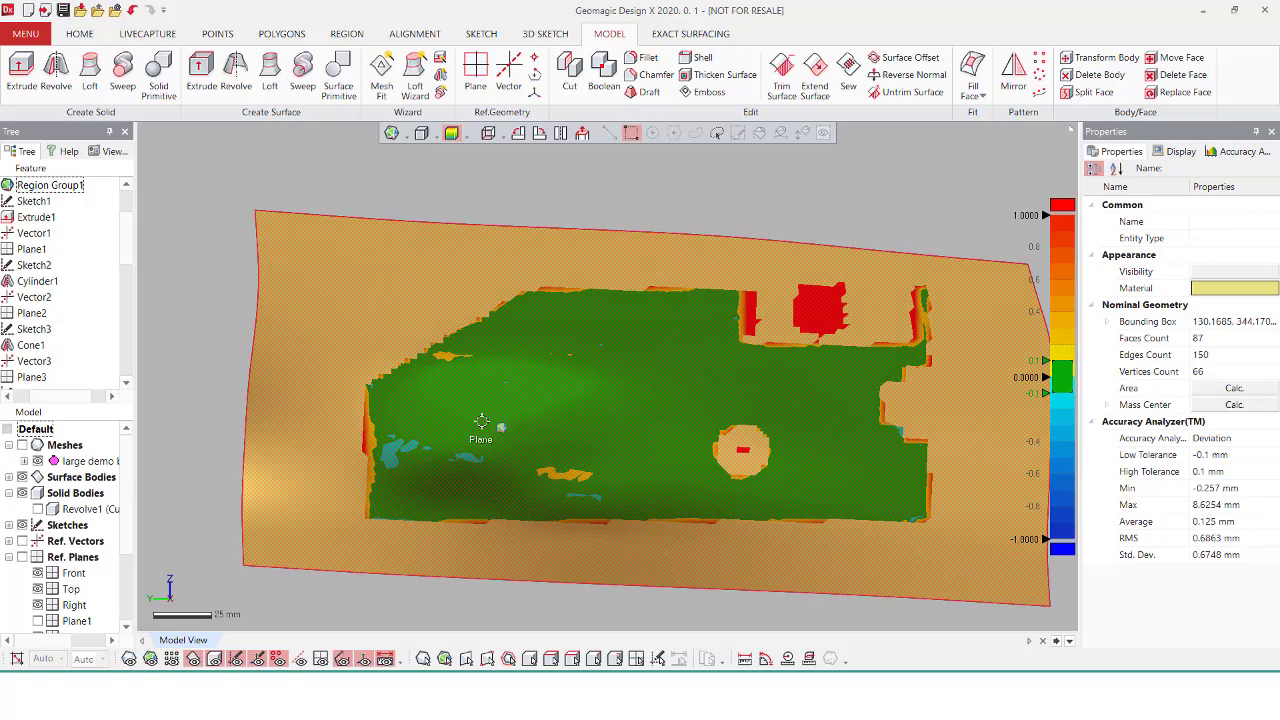
{"action": "scroll", "coordinate": [67, 370], "scroll_direction": "down", "scroll_amount": 6}
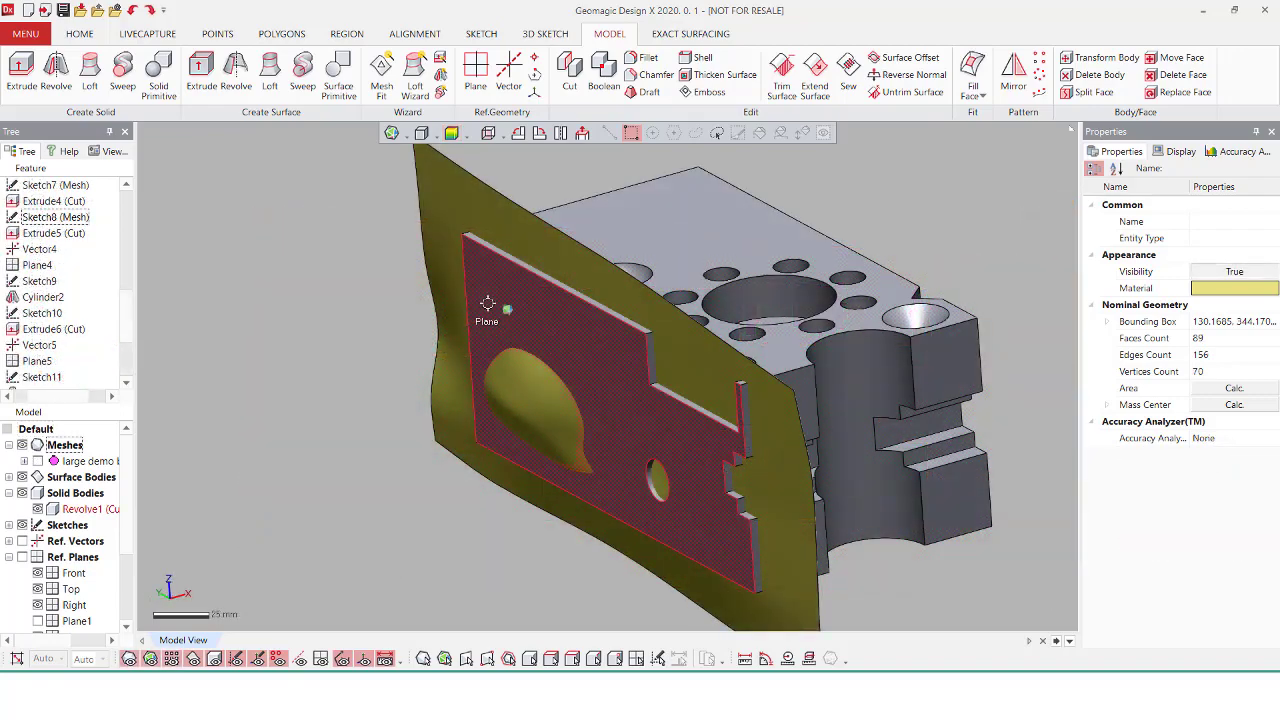
{"action": "right_click_drag", "start_coordinate": [450, 308], "coordinate": [418, 286]}
{"action": "right_click_drag", "start_coordinate": [500, 350], "coordinate": [543, 390]}
{"action": "mouse_move", "coordinate": [832, 374]}
{"action": "left_mouse_down"}
{"action": "mouse_move", "coordinate": [620, 373]}
{"action": "mouse_move", "coordinate": [620, 361]}
{"action": "left_mouse_up"}
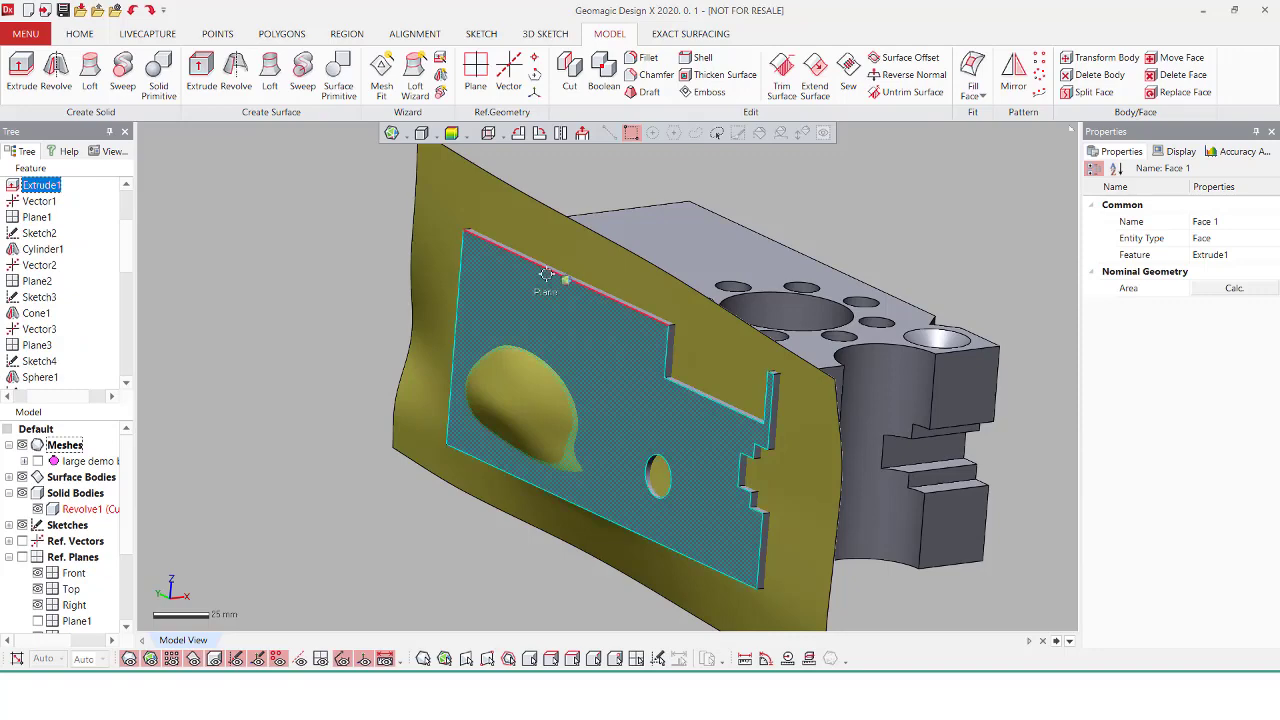
{"action": "left_click", "coordinate": [531, 212]}
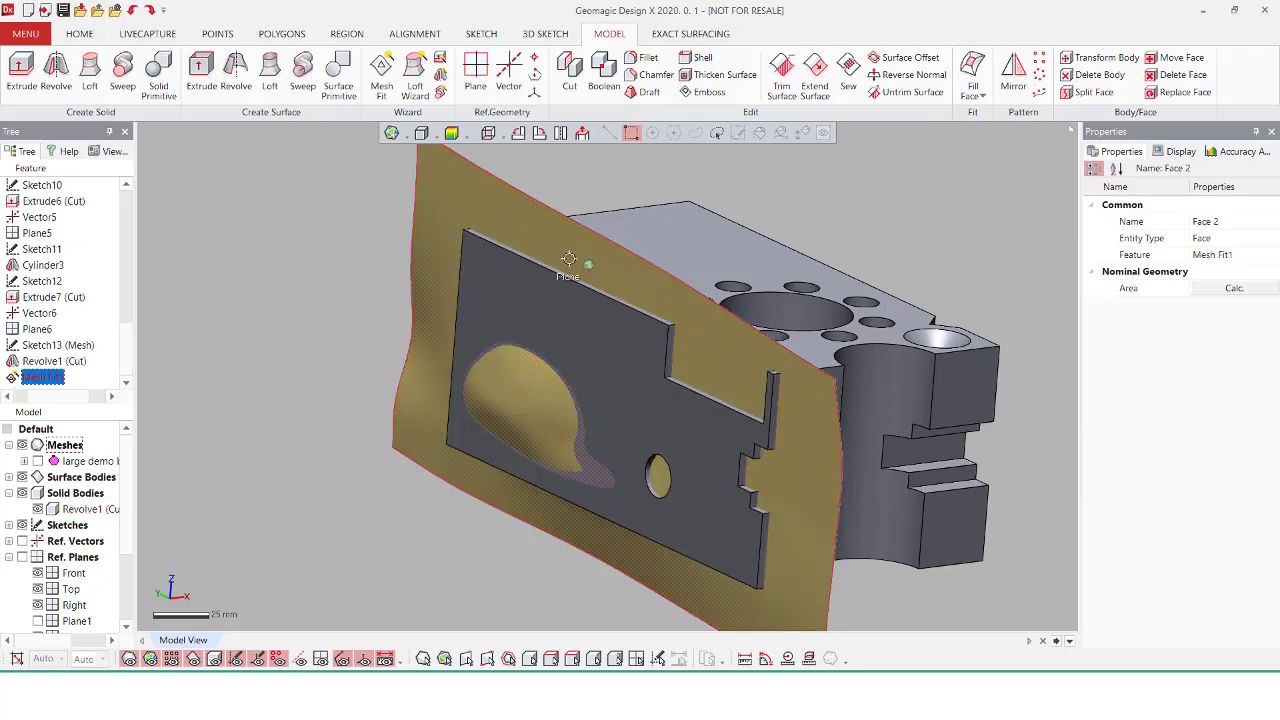
{"action": "left_click_drag", "start_coordinate": [620, 283], "coordinate": [189, 296]}
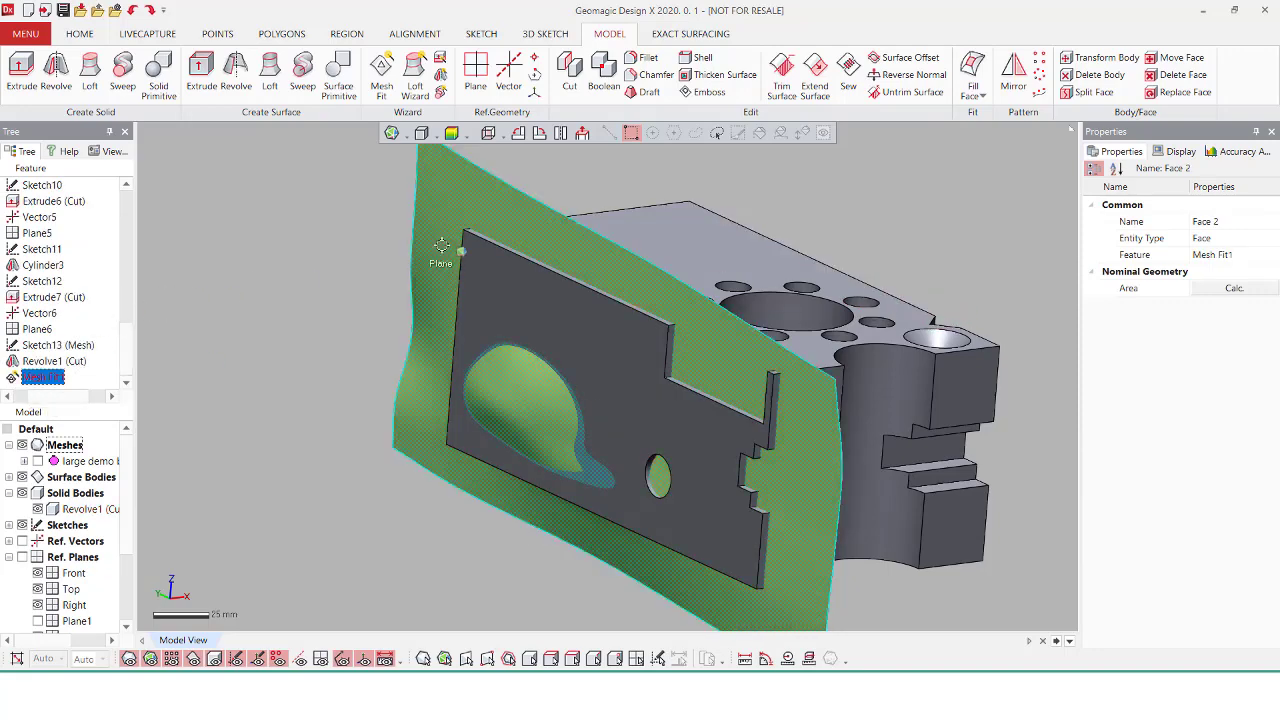
{"action": "right_click_drag", "start_coordinate": [376, 289], "coordinate": [547, 329]}
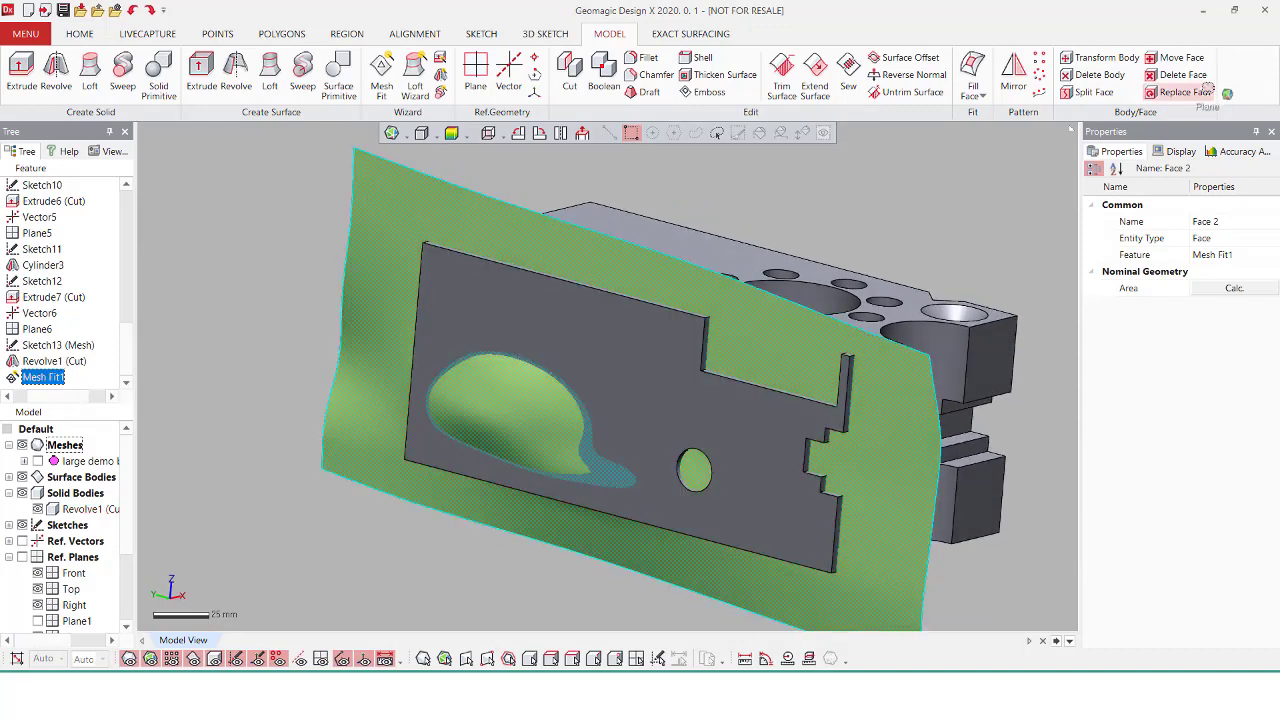
Replace the solid block's planar side face with the fitted surface Mesh Fit1 using Replace Face
{"action": "left_click", "coordinate": [1185, 92]}
{"action": "left_click", "coordinate": [566, 332]}
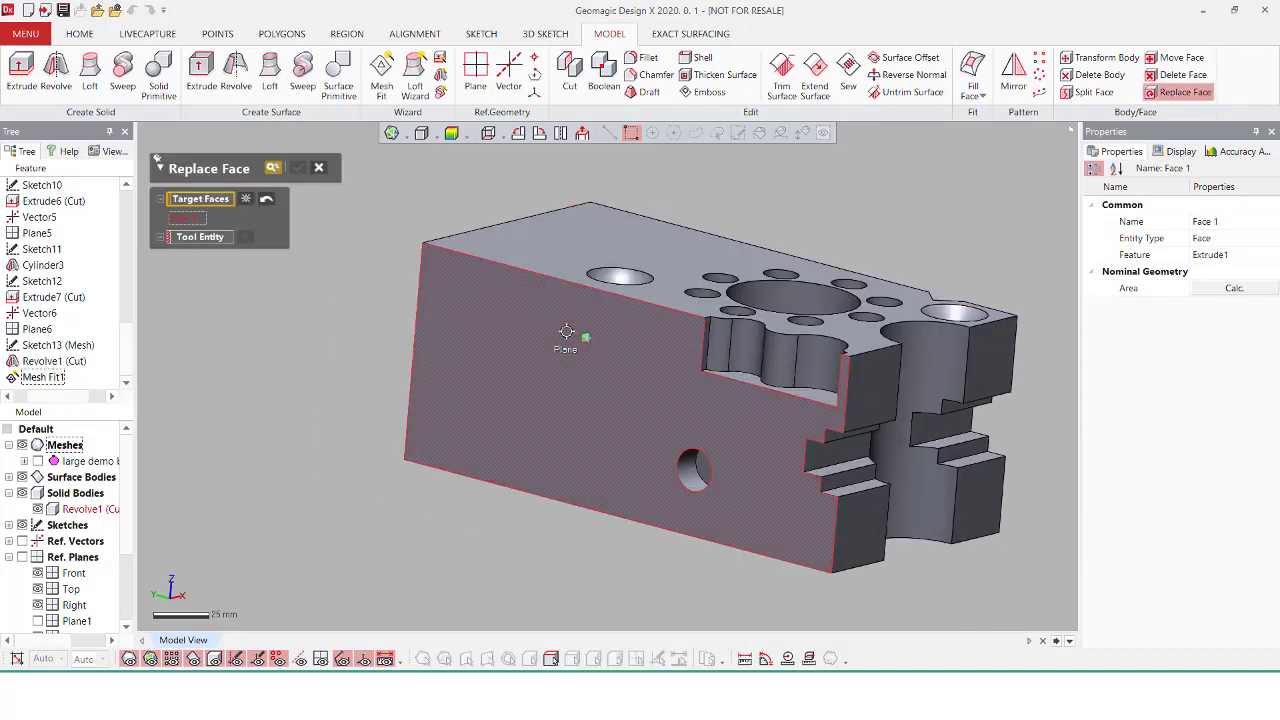
{"action": "left_click", "coordinate": [202, 236]}
{"action": "left_click", "coordinate": [444, 201]}
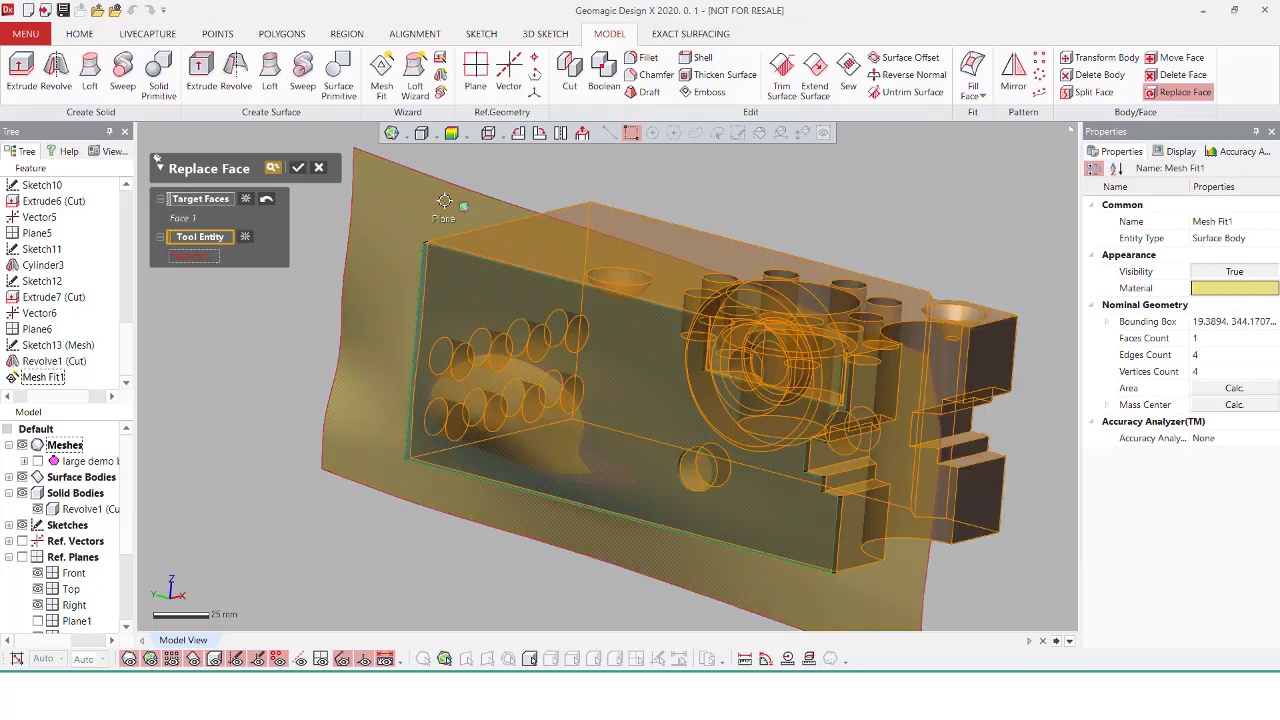
{"action": "left_click", "coordinate": [297, 167]}
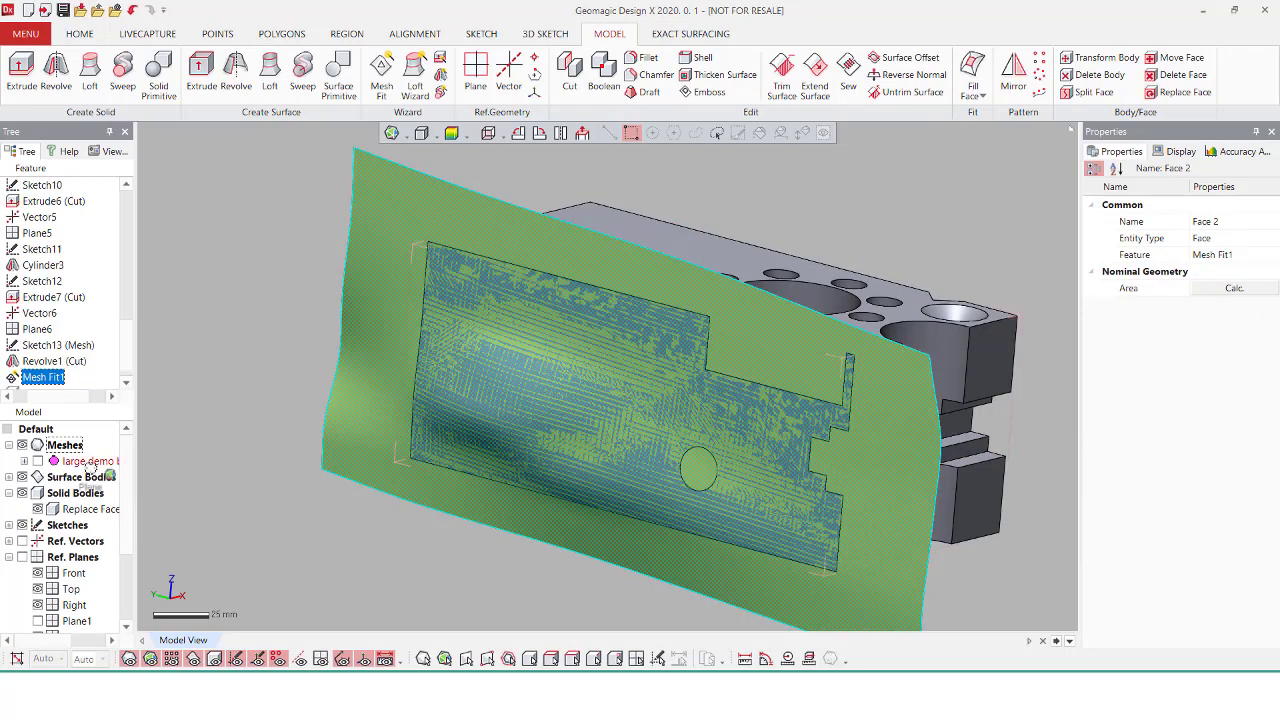
Hide the surface bodies and check the replaced side face on the deviation map
{"action": "left_click", "coordinate": [22, 477]}
{"action": "right_click_drag", "start_coordinate": [473, 394], "coordinate": [672, 331]}
{"action": "left_click", "coordinate": [446, 132]}
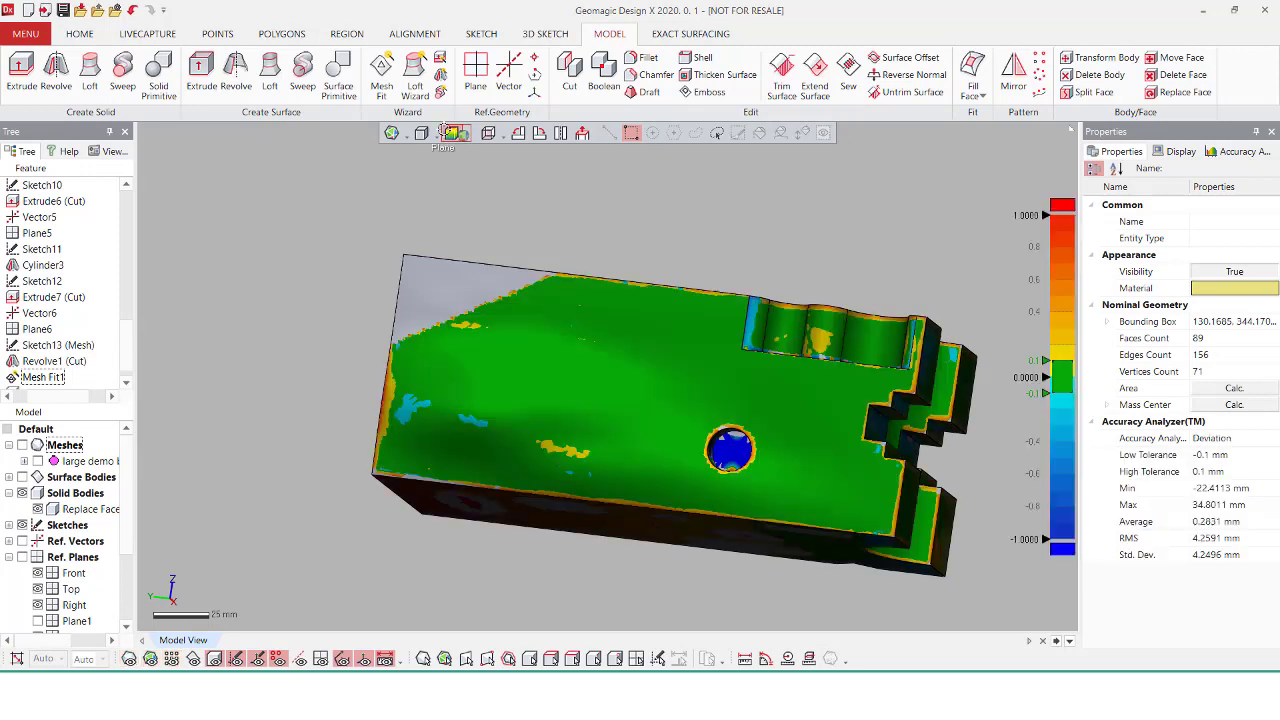
{"action": "left_click", "coordinate": [446, 132]}
{"action": "right_click_drag", "start_coordinate": [480, 297], "coordinate": [352, 298]}
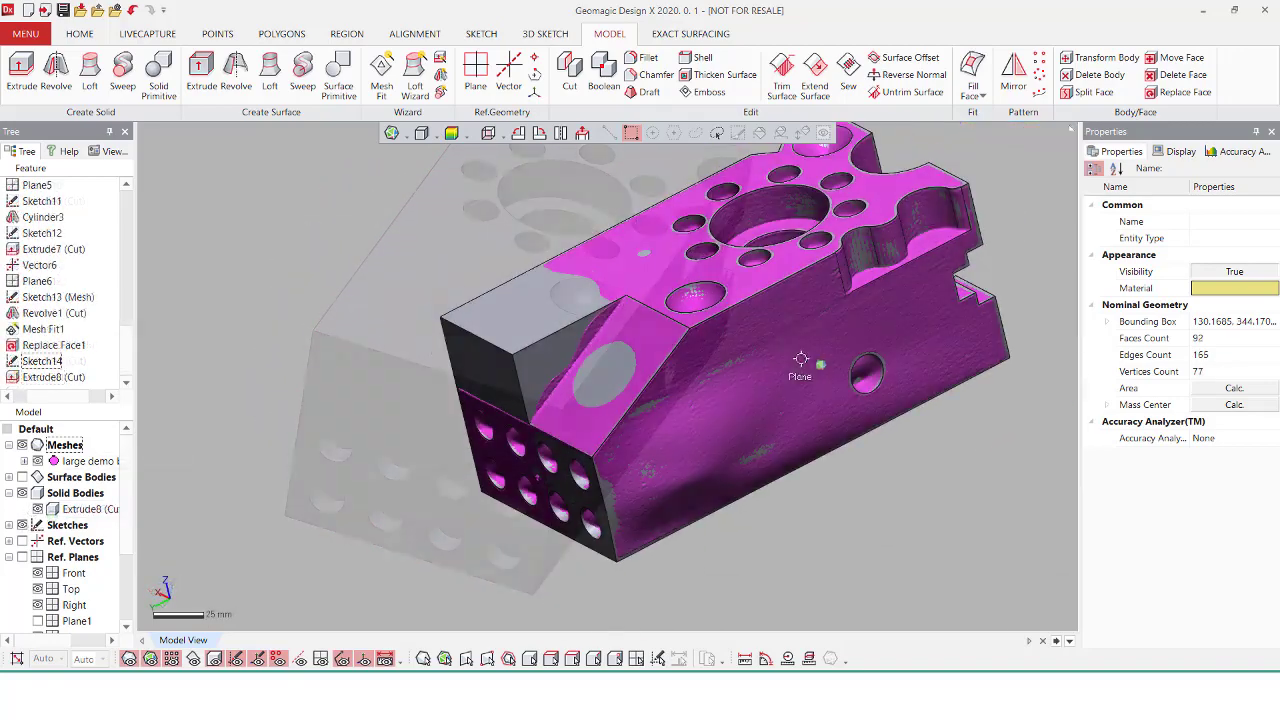
Display the mesh regions and hide the solid body to expose the freeform face at the block's sloped end
{"action": "right_click_drag", "start_coordinate": [804, 358], "coordinate": [868, 267]}
{"action": "key", "text": "ctrl+2"}
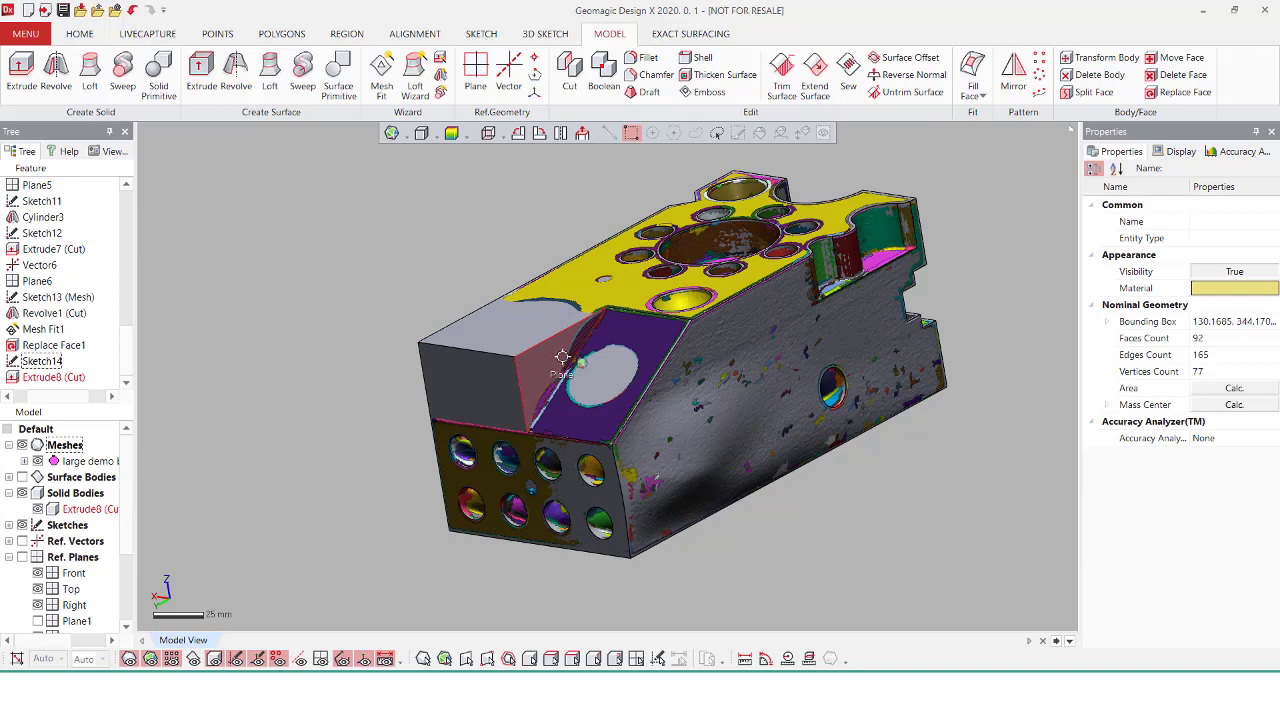
{"action": "left_click", "coordinate": [22, 493]}
{"action": "right_click_drag", "start_coordinate": [574, 345], "coordinate": [733, 381]}
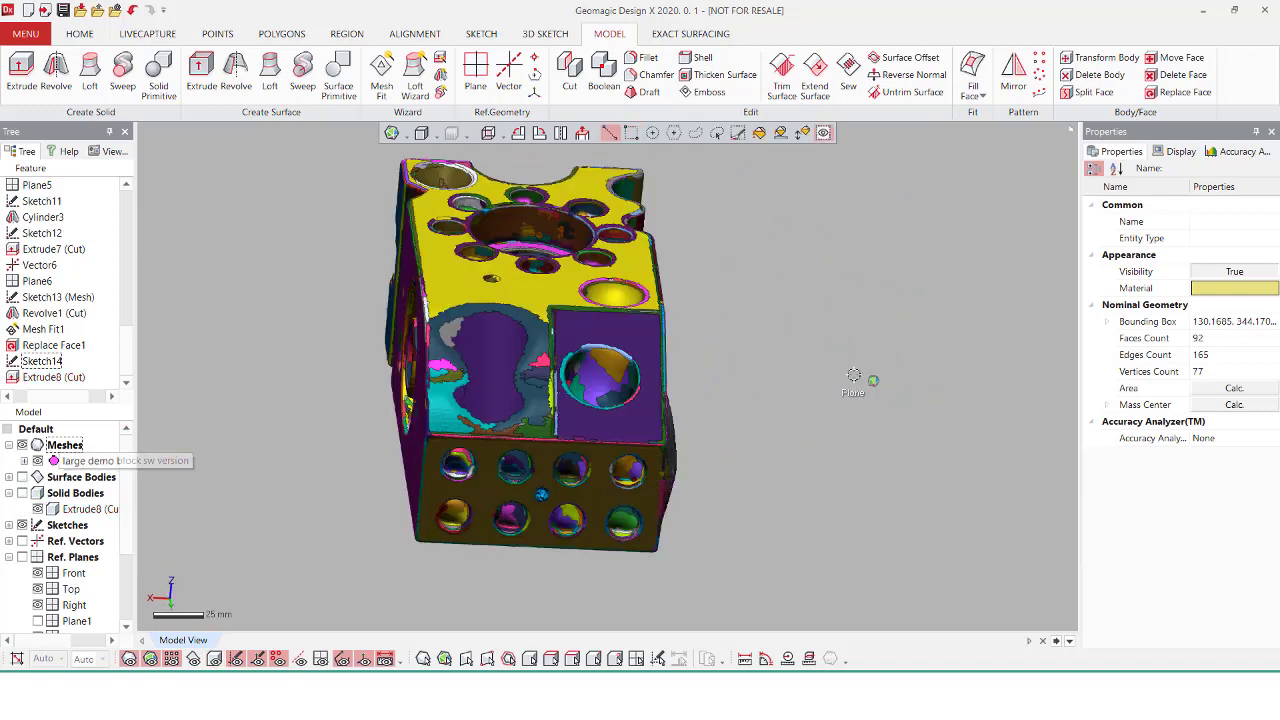
Merge the regions covering the freeform face at the block's sloped end into one region
{"action": "left_click", "coordinate": [500, 348]}
{"action": "scroll", "coordinate": [480, 290], "scroll_direction": "up", "scroll_amount": 4}
{"action": "left_click", "coordinate": [489, 322], "text": "shift"}
{"action": "left_click", "coordinate": [485, 377], "text": "shift"}
{"action": "left_click", "coordinate": [491, 350], "text": "shift"}
{"action": "left_click", "coordinate": [335, 293], "text": "shift"}
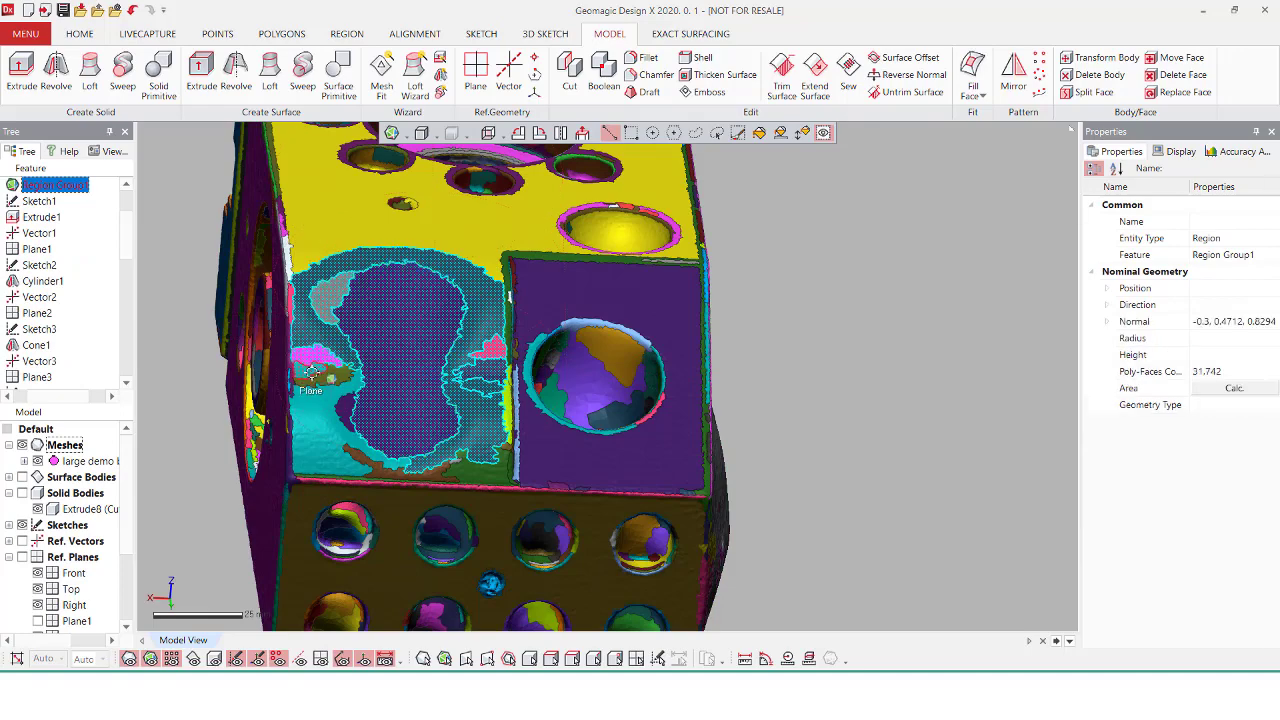
{"action": "left_click", "coordinate": [335, 420], "text": "shift"}
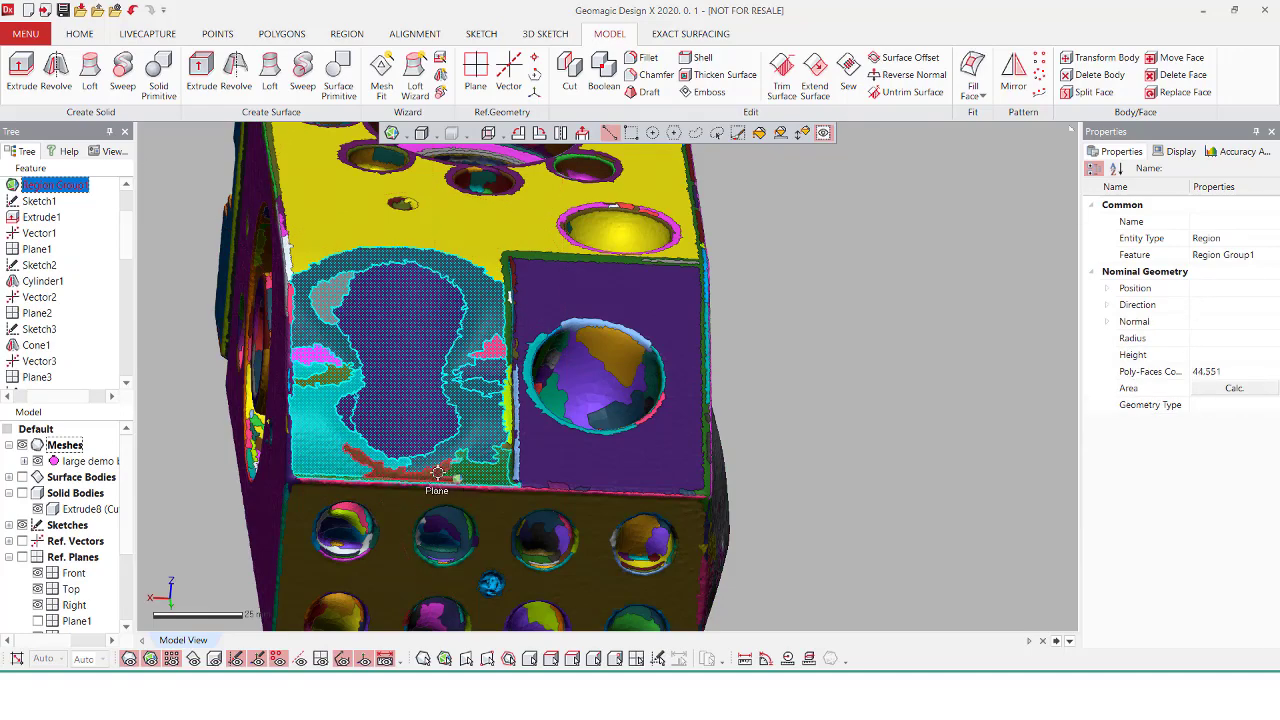
{"action": "right_click_drag", "start_coordinate": [443, 466], "coordinate": [507, 259]}
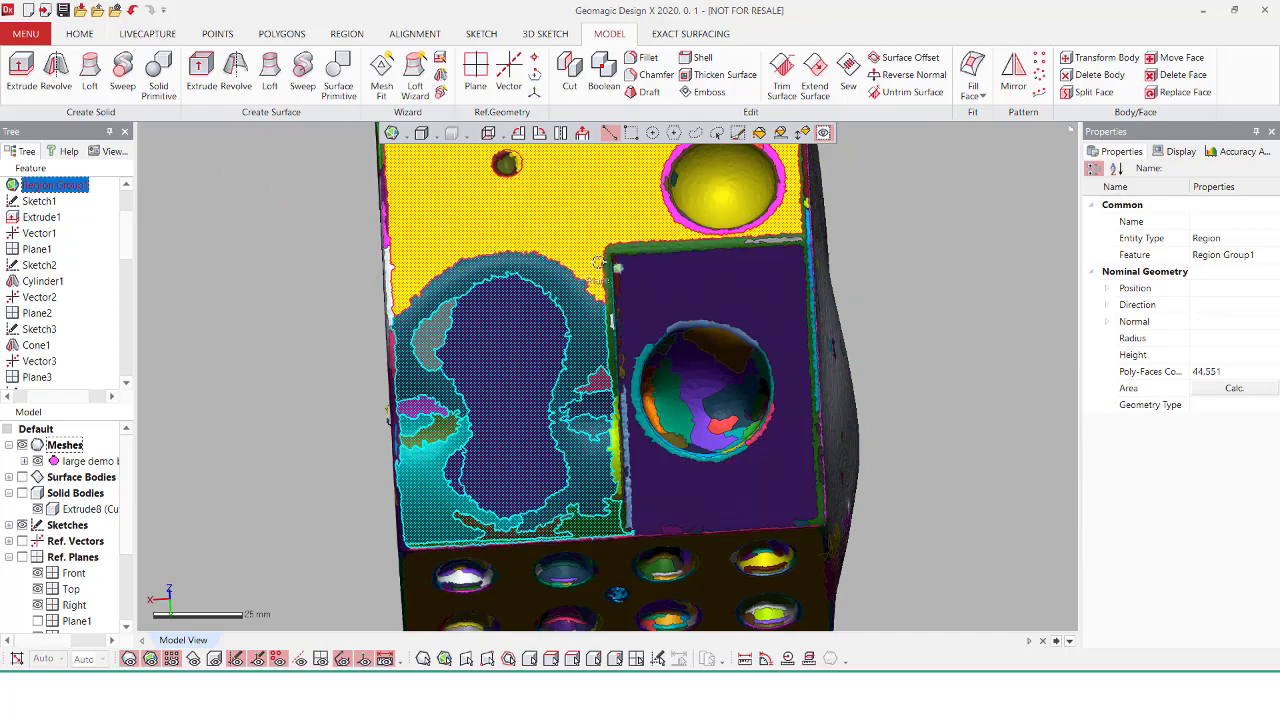
{"action": "left_click", "coordinate": [347, 33]}
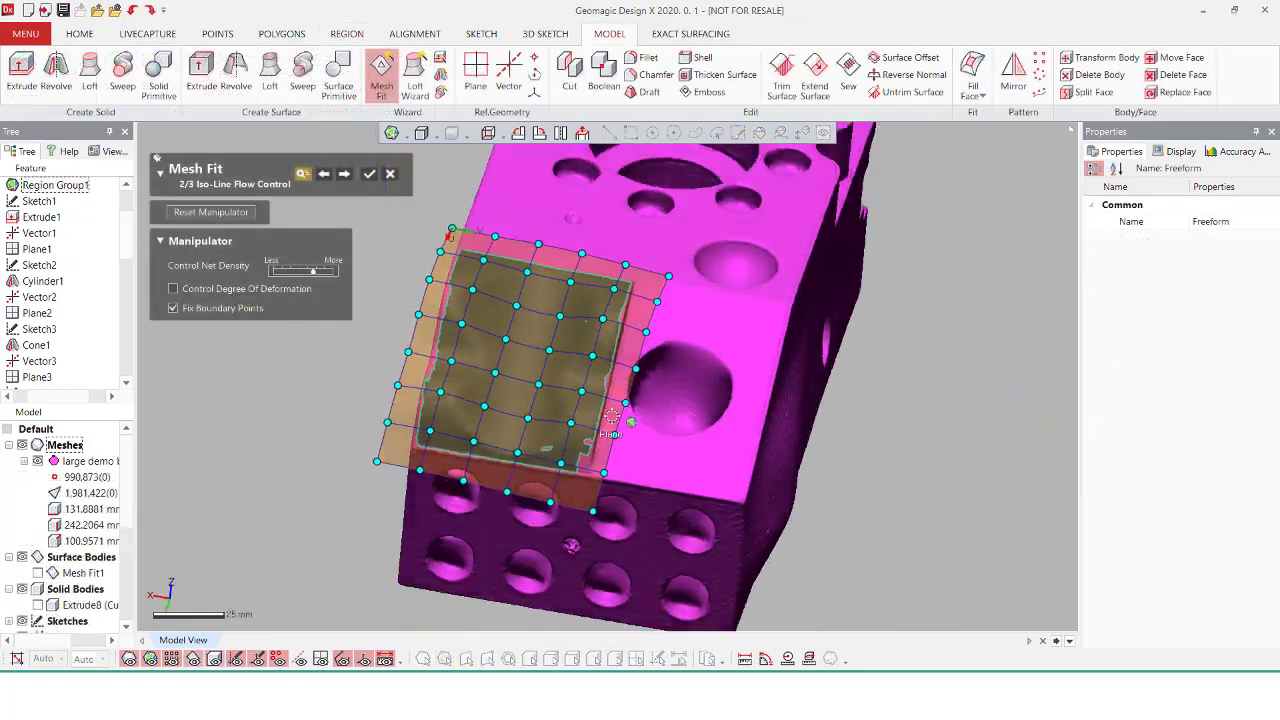
Fit a Mesh Fit surface to the merged sloped-end region and adjust a corner point of its control net
{"action": "right_click_drag", "start_coordinate": [612, 416], "coordinate": [612, 424]}
{"action": "left_click_drag", "start_coordinate": [669, 274], "coordinate": [656, 277]}
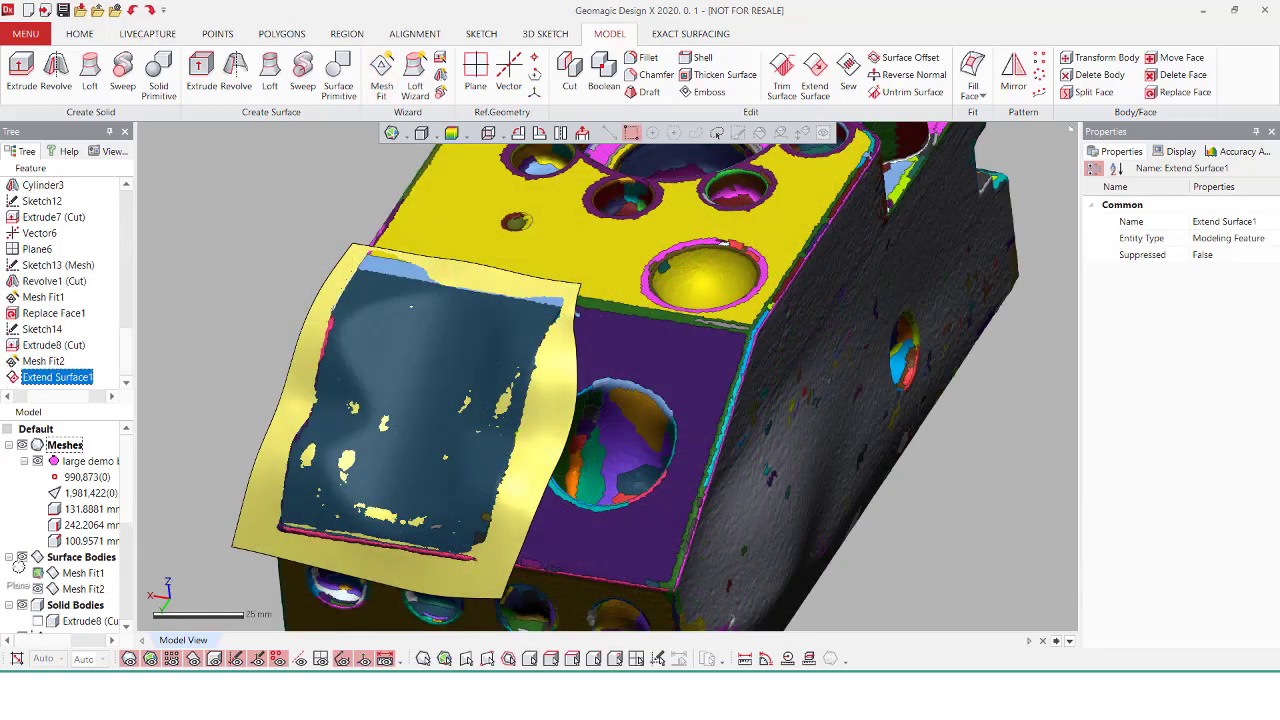
Hide the scanned mesh and show the solid body together with the extended fitted surface
{"action": "left_click", "coordinate": [38, 461]}
{"action": "left_click", "coordinate": [38, 621]}
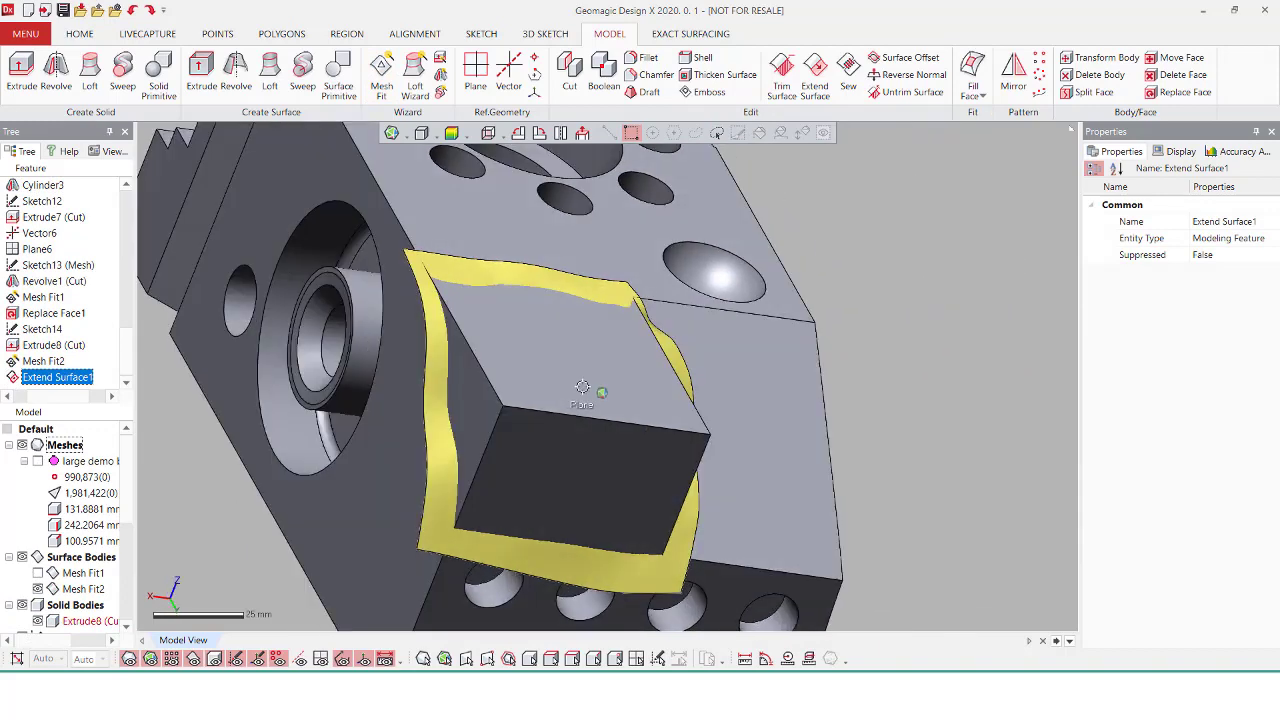
{"action": "right_click_drag", "start_coordinate": [582, 387], "coordinate": [533, 411]}
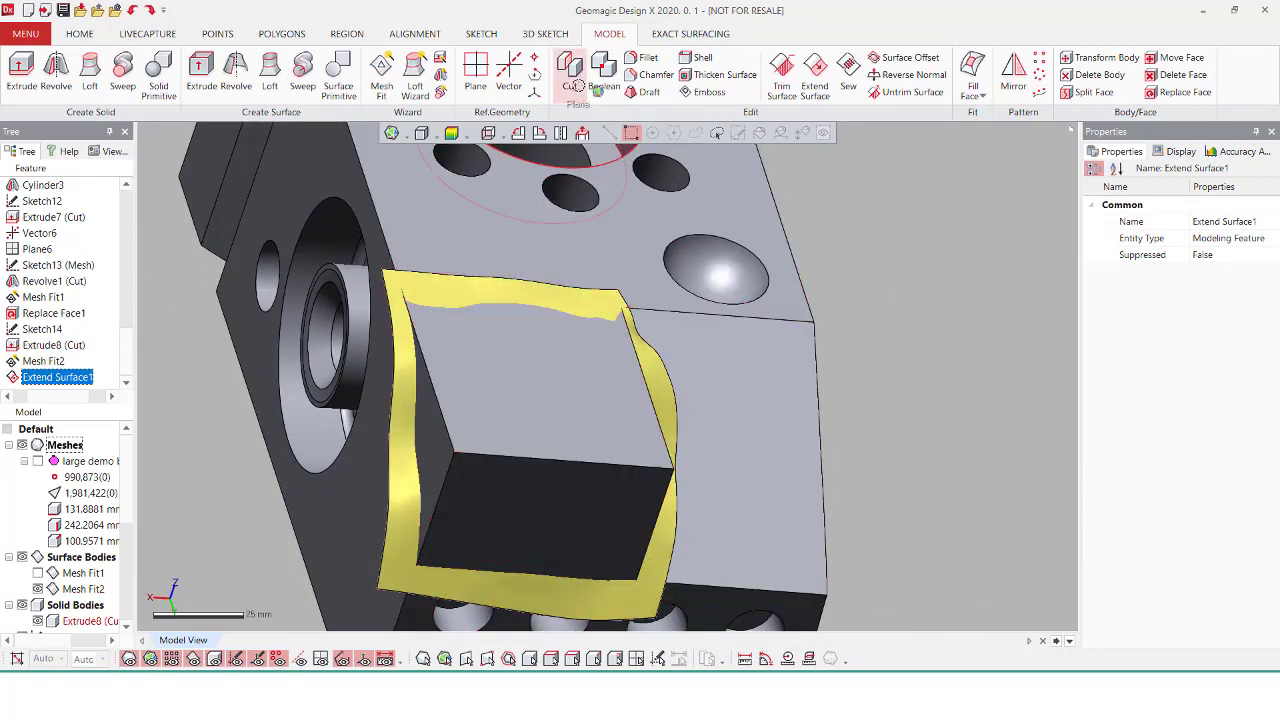
Cut the solid body with the extended surface Mesh Fit2, keeping the main block as the remaining body
{"action": "left_click", "coordinate": [570, 72]}
{"action": "left_click", "coordinate": [390, 310]}
{"action": "left_click", "coordinate": [203, 237]}
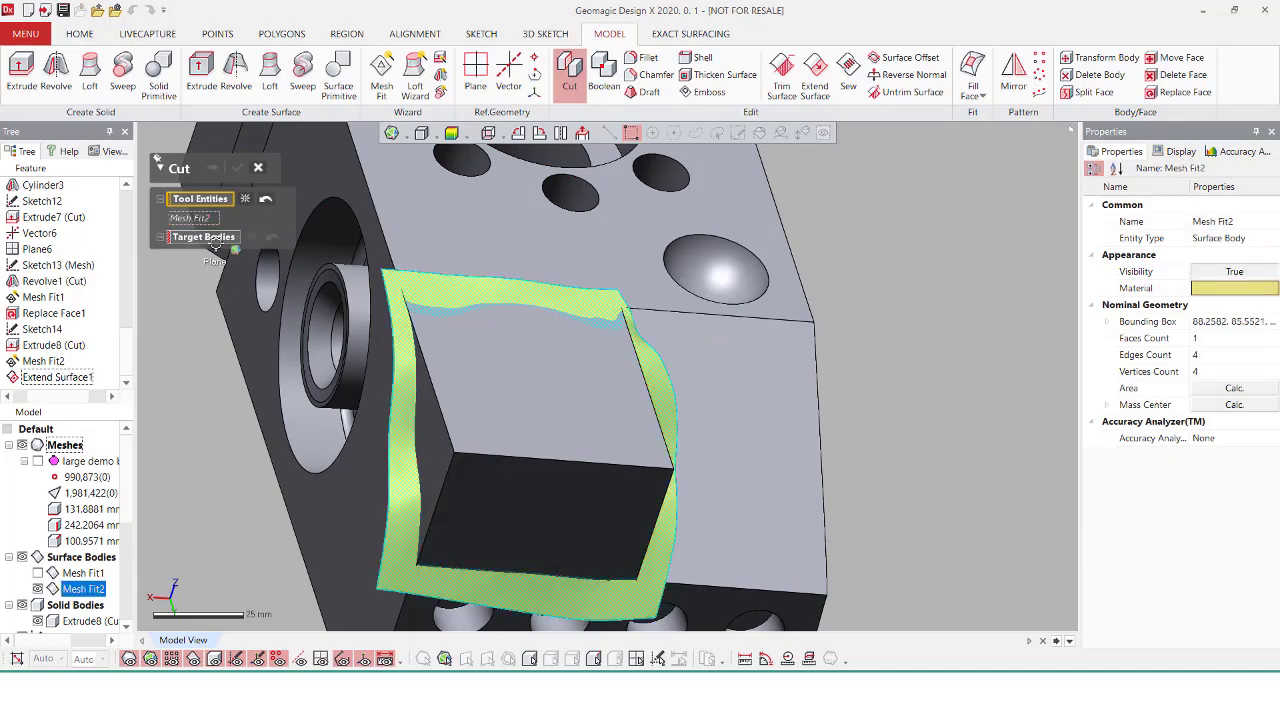
{"action": "left_click", "coordinate": [597, 234]}
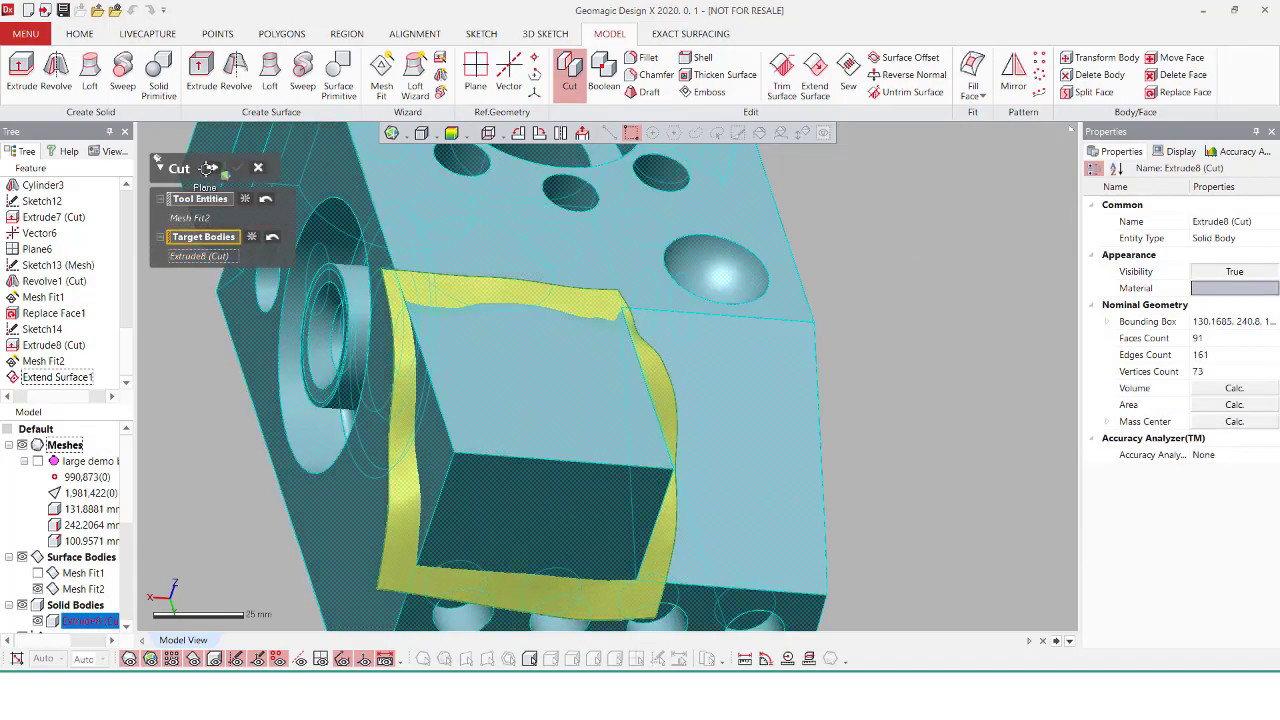
{"action": "left_click", "coordinate": [211, 167]}
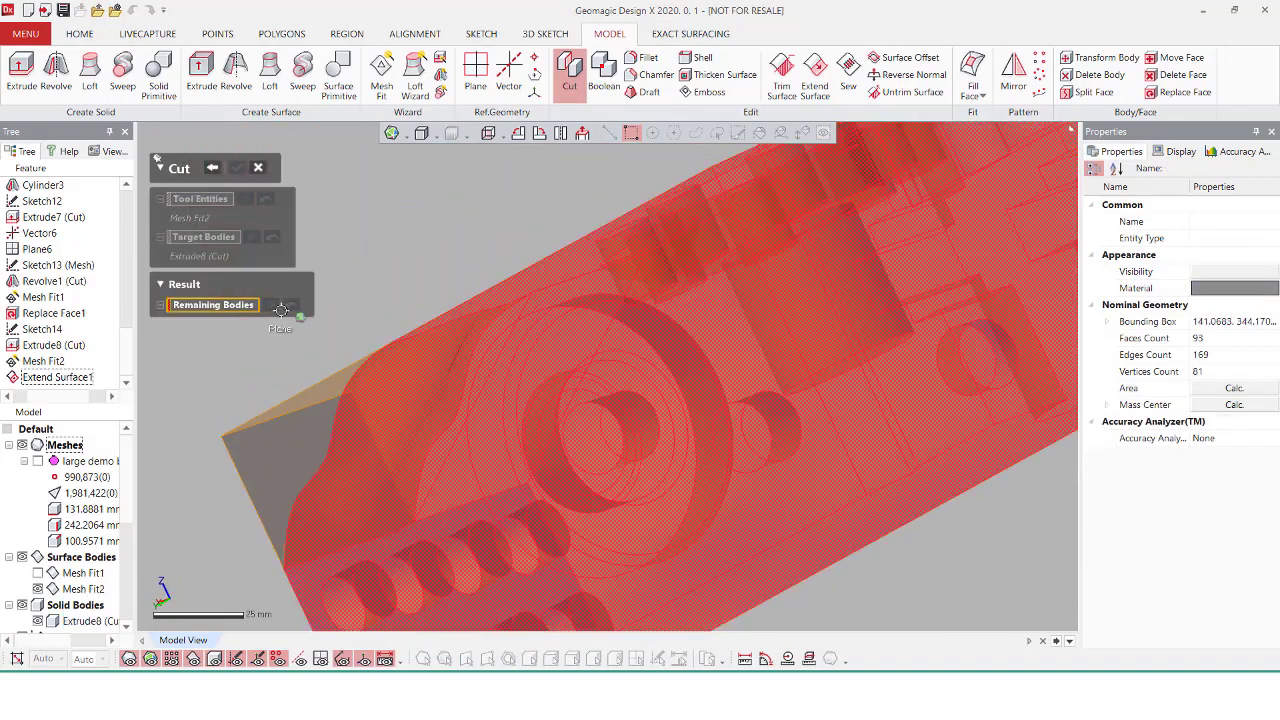
{"action": "left_click", "coordinate": [571, 314]}
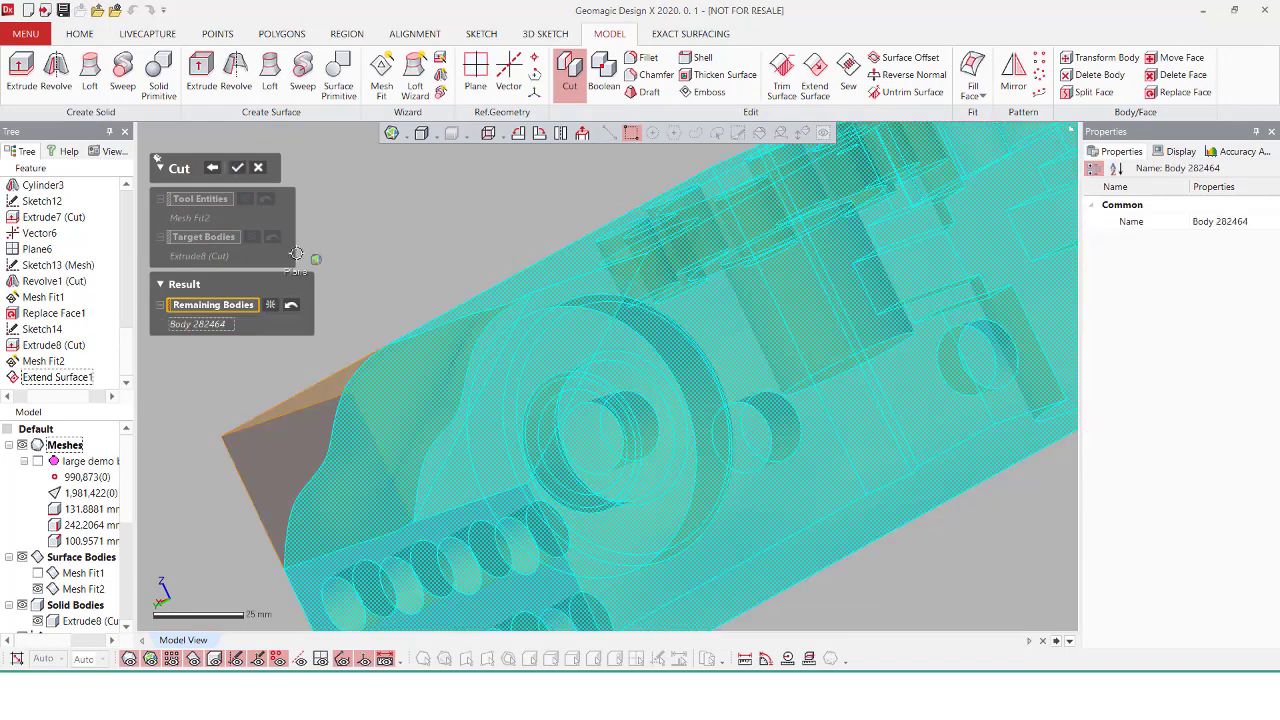
{"action": "left_click", "coordinate": [238, 168]}
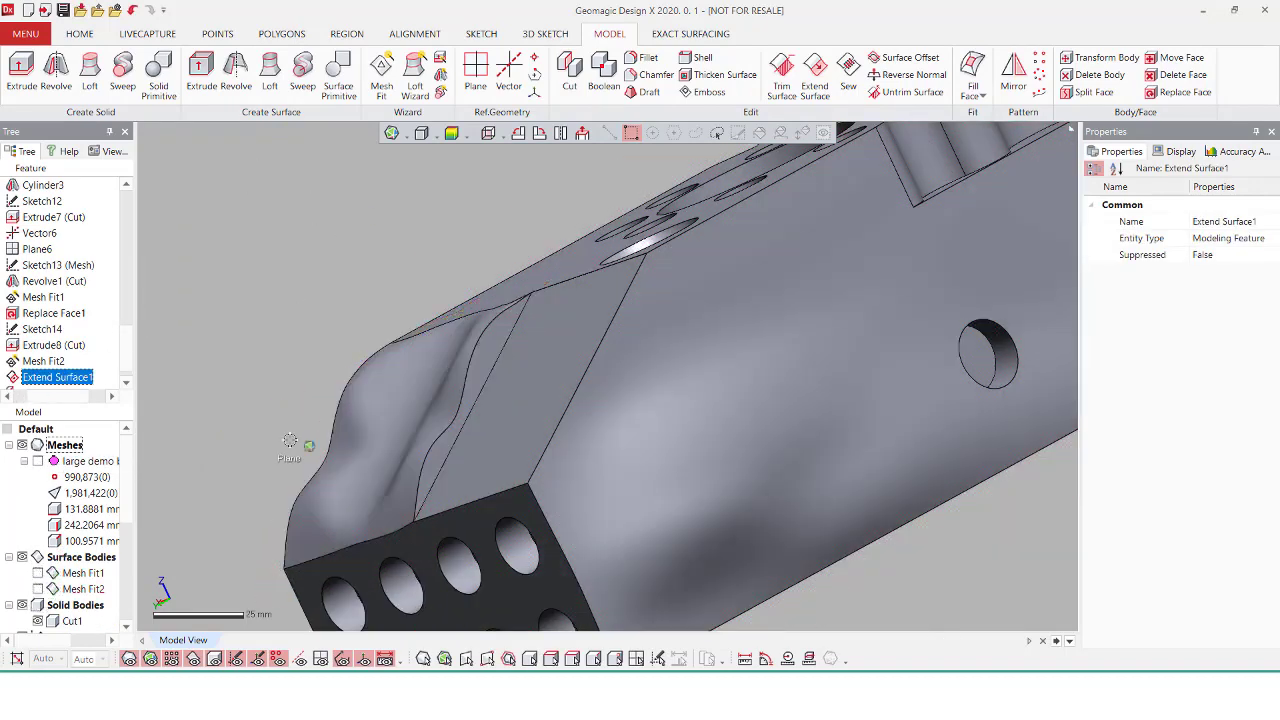
Inspect the cut freeform face at the sloped end and check its accuracy with the deviation map
{"action": "right_click_drag", "start_coordinate": [476, 325], "coordinate": [837, 326]}
{"action": "scroll", "coordinate": [837, 326], "scroll_direction": "down", "scroll_amount": 4}
{"action": "right_click_drag", "start_coordinate": [598, 328], "coordinate": [546, 415]}
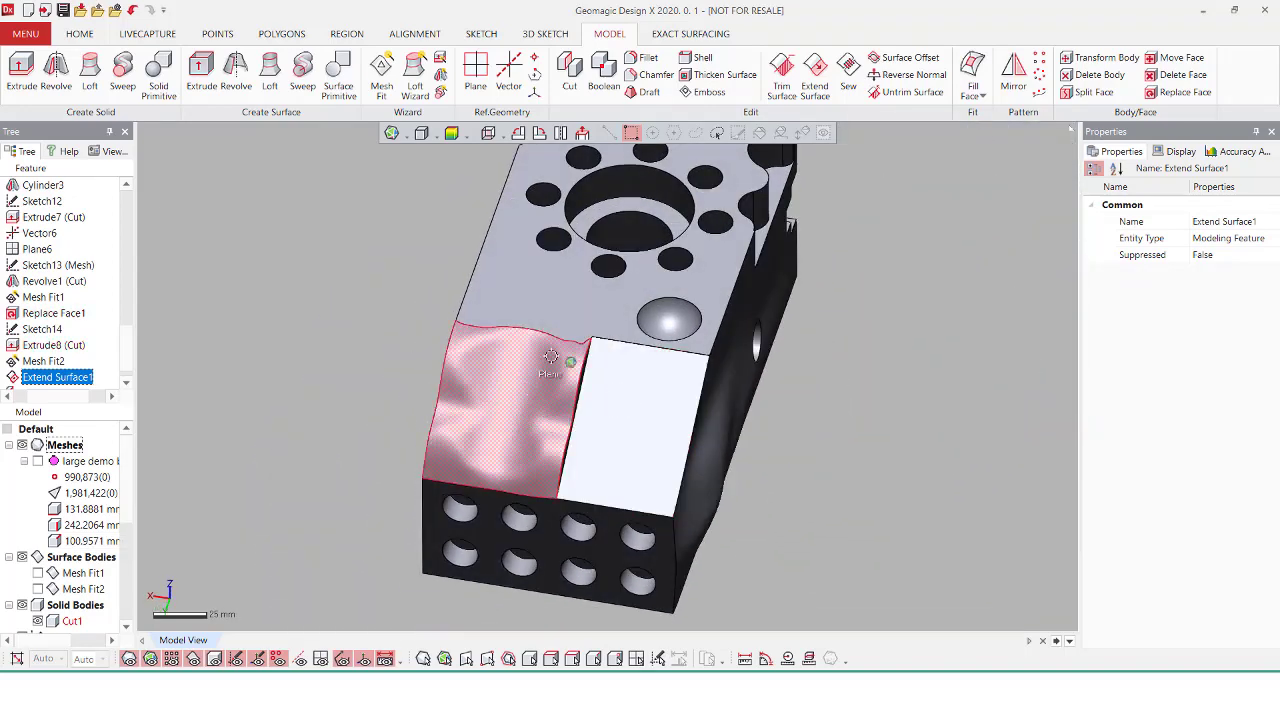
{"action": "scroll", "coordinate": [626, 333], "scroll_direction": "up", "scroll_amount": 4}
{"action": "left_click", "coordinate": [453, 134]}
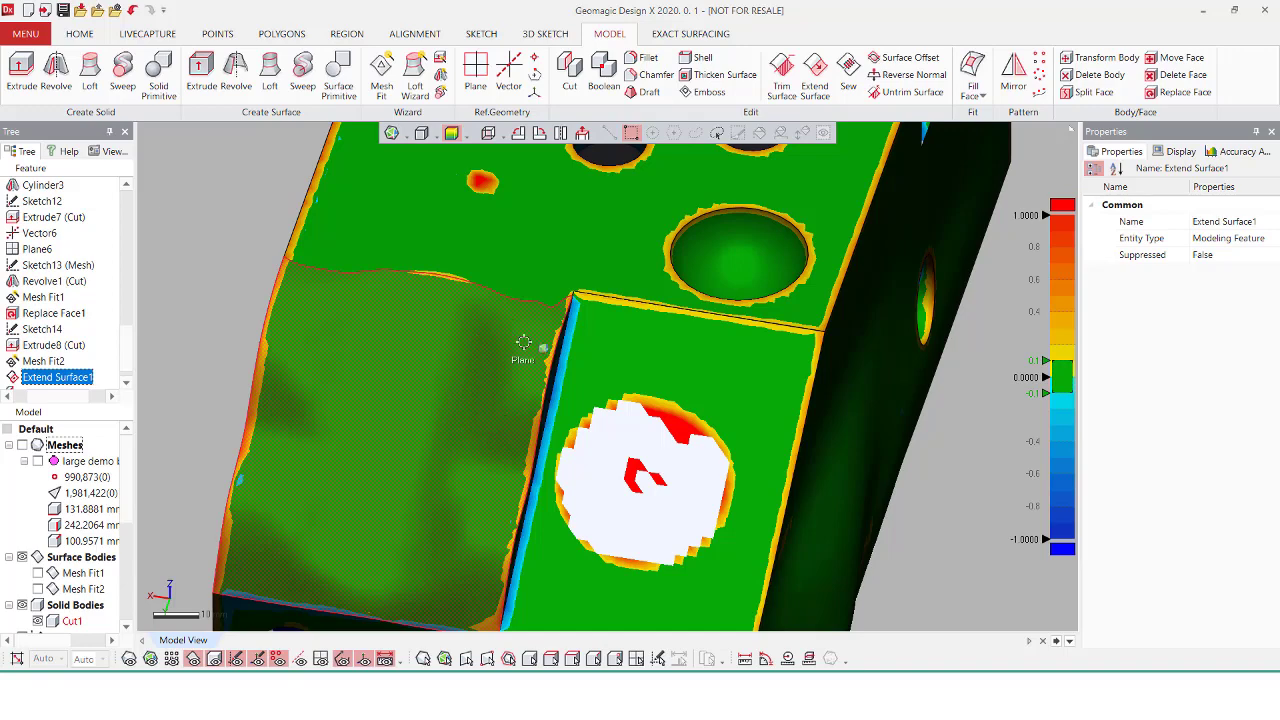
{"action": "left_click", "coordinate": [453, 134]}
{"action": "scroll", "coordinate": [710, 347], "scroll_direction": "down", "scroll_amount": 6}
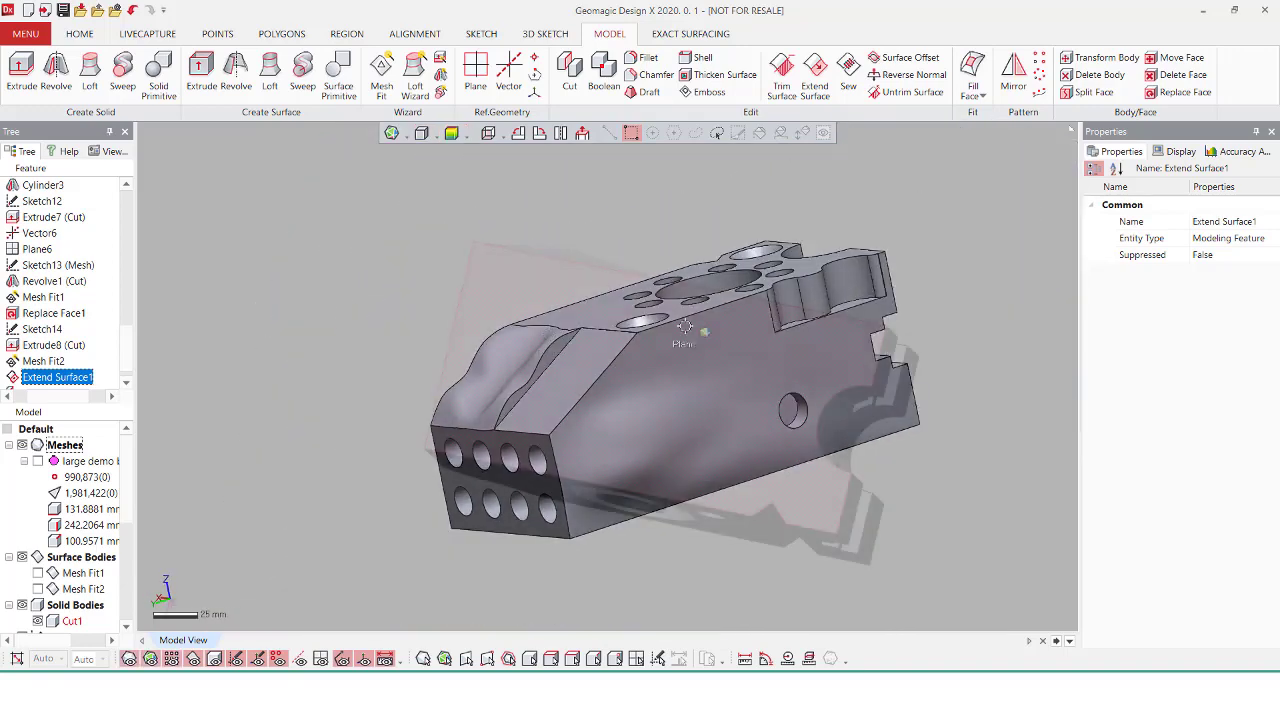
Create a planar mesh sketch on the block's flat bottom face with the section offset 2 mm from the base plane
{"action": "left_click", "coordinate": [486, 36]}
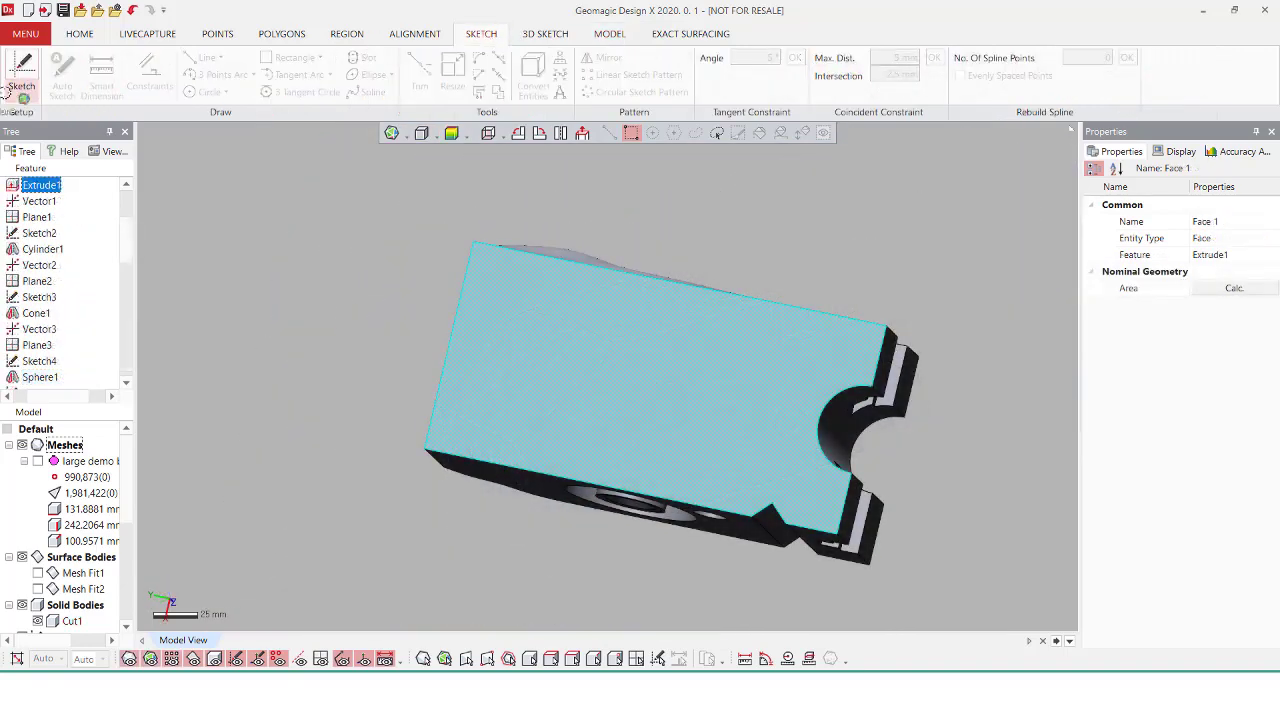
{"action": "left_click", "coordinate": [22, 94]}
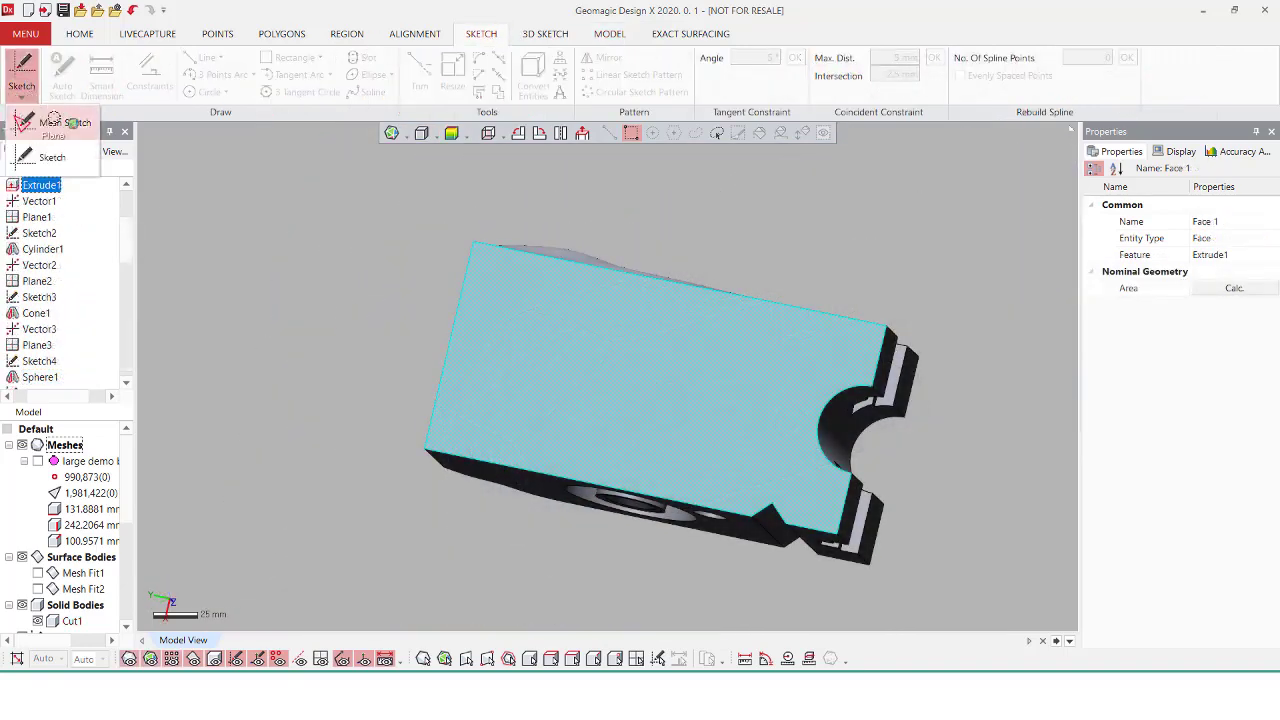
{"action": "left_click", "coordinate": [52, 121]}
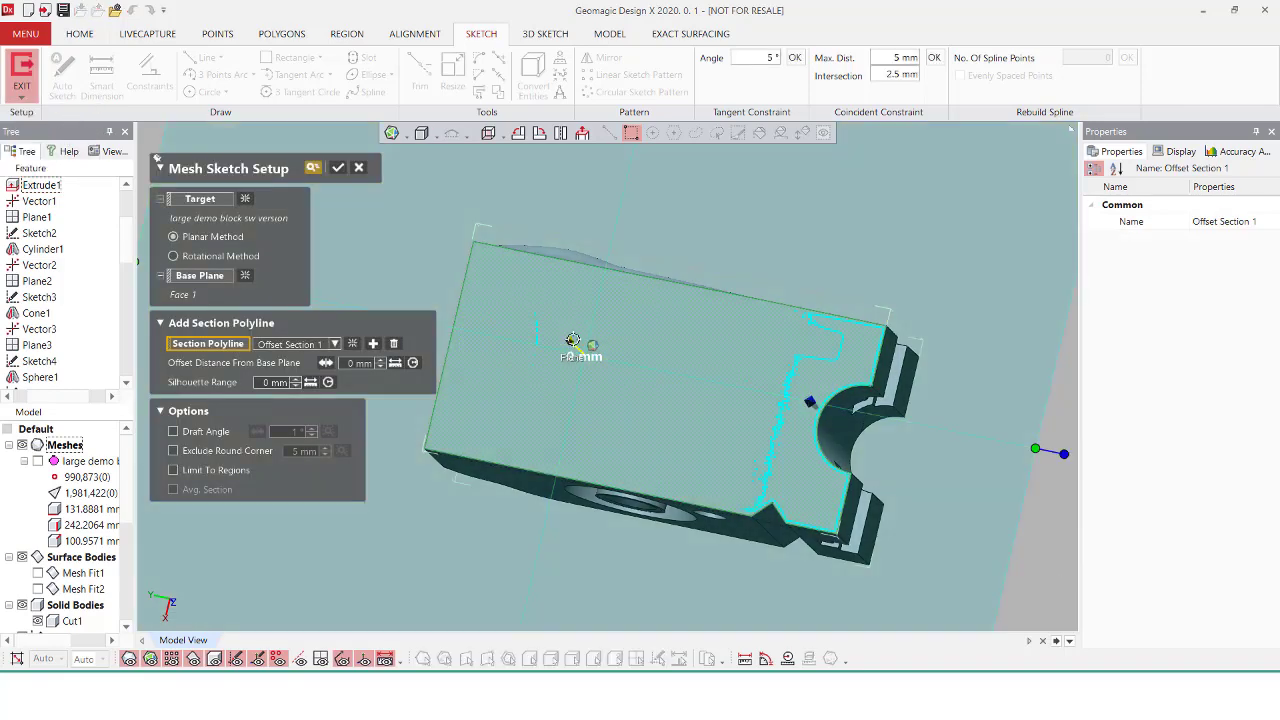
{"action": "left_click_drag", "start_coordinate": [571, 341], "coordinate": [573, 343]}
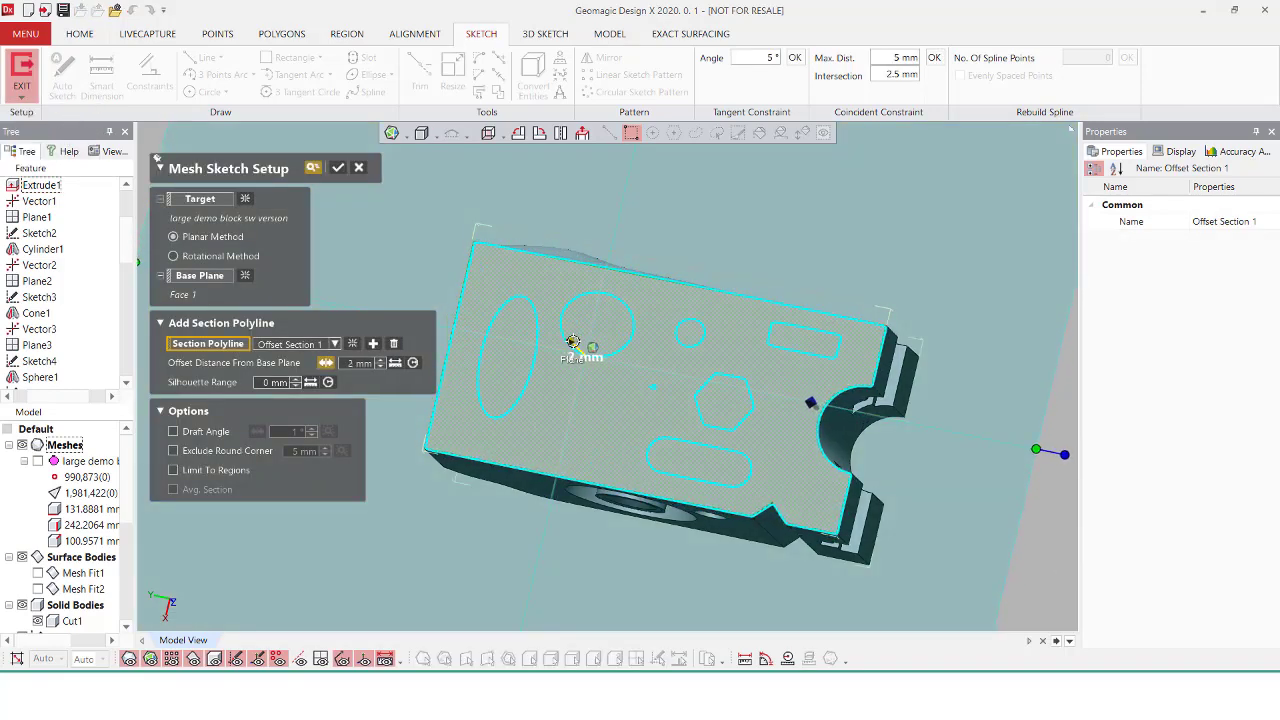
{"action": "left_click", "coordinate": [334, 168]}
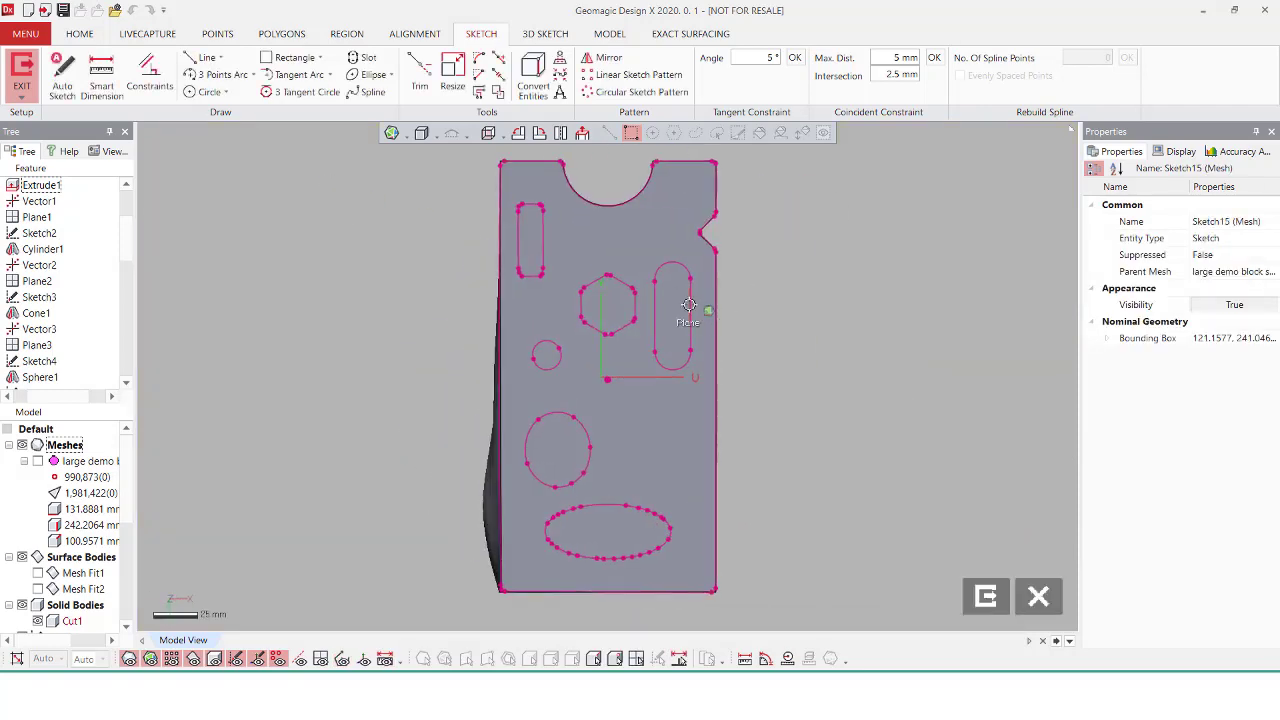
Auto Sketch all section curves of the bottom face into lines and arcs using Make All Curves
{"action": "left_click", "coordinate": [64, 78]}
{"action": "left_click", "coordinate": [543, 247]}
{"action": "scroll", "coordinate": [527, 216], "scroll_direction": "up", "scroll_amount": 2}
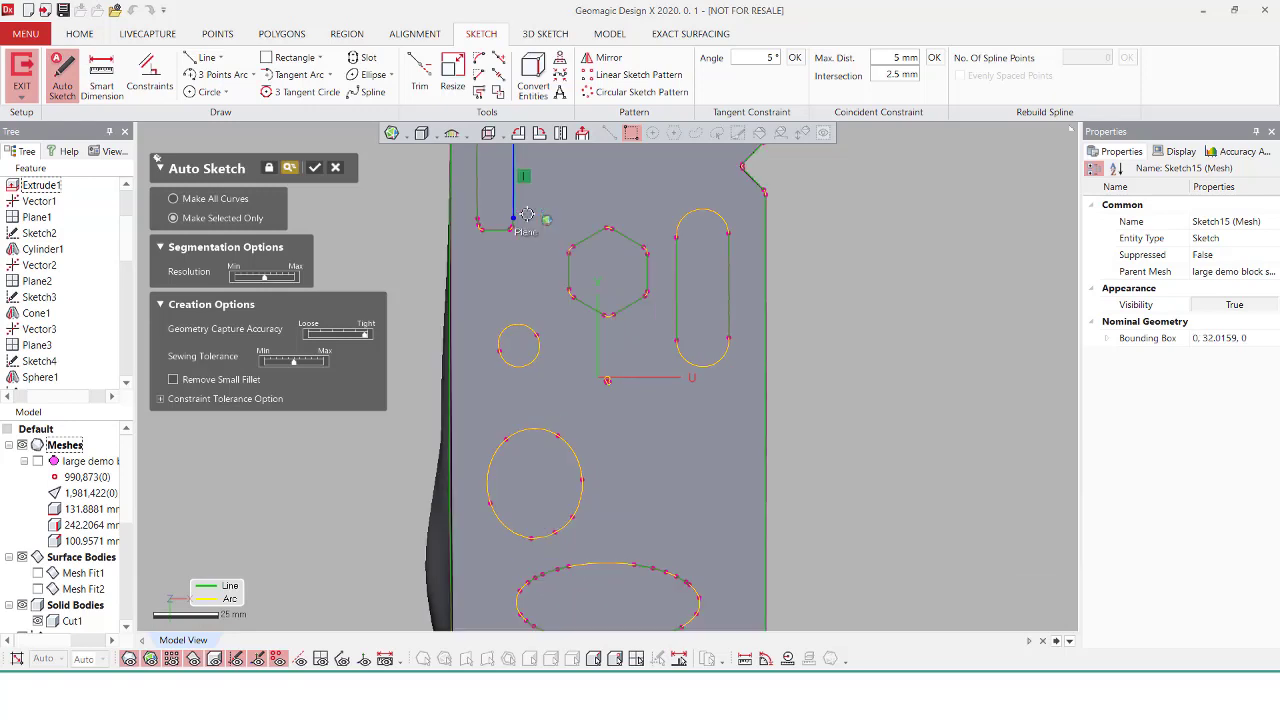
{"action": "left_click", "coordinate": [197, 201]}
{"action": "scroll", "coordinate": [576, 244], "scroll_direction": "down", "scroll_amount": 3}
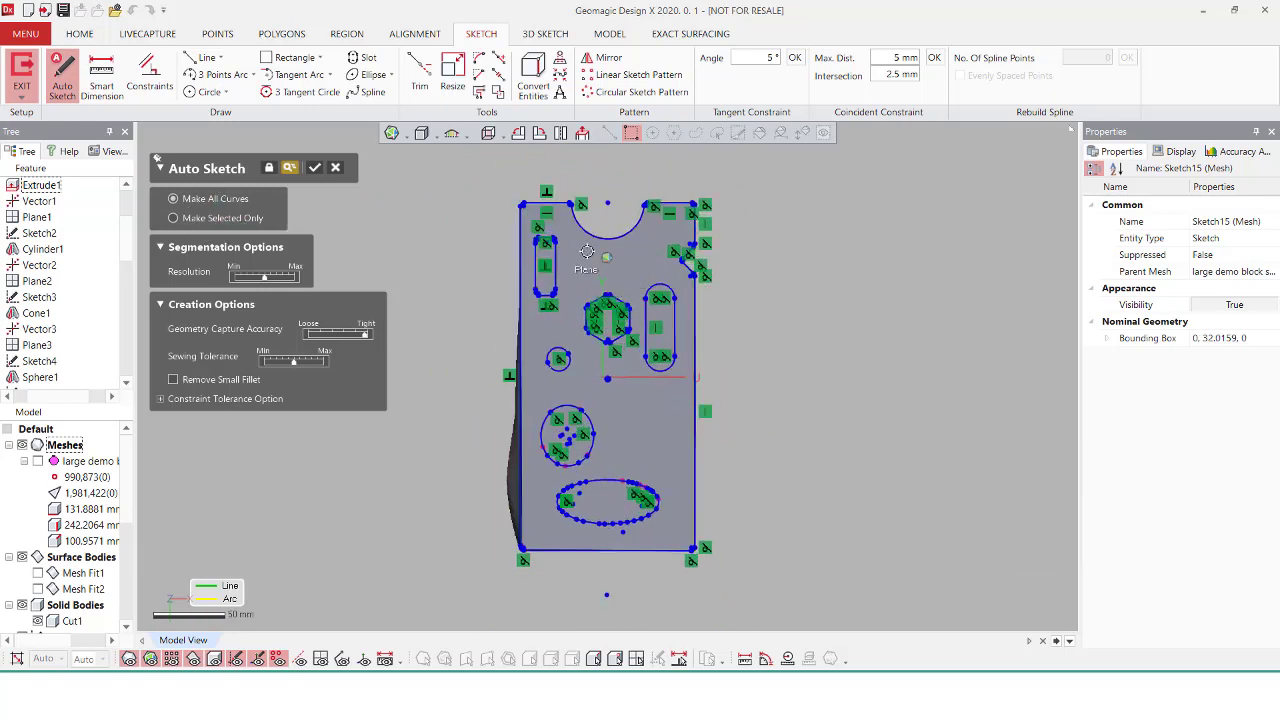
{"action": "left_click", "coordinate": [315, 166]}
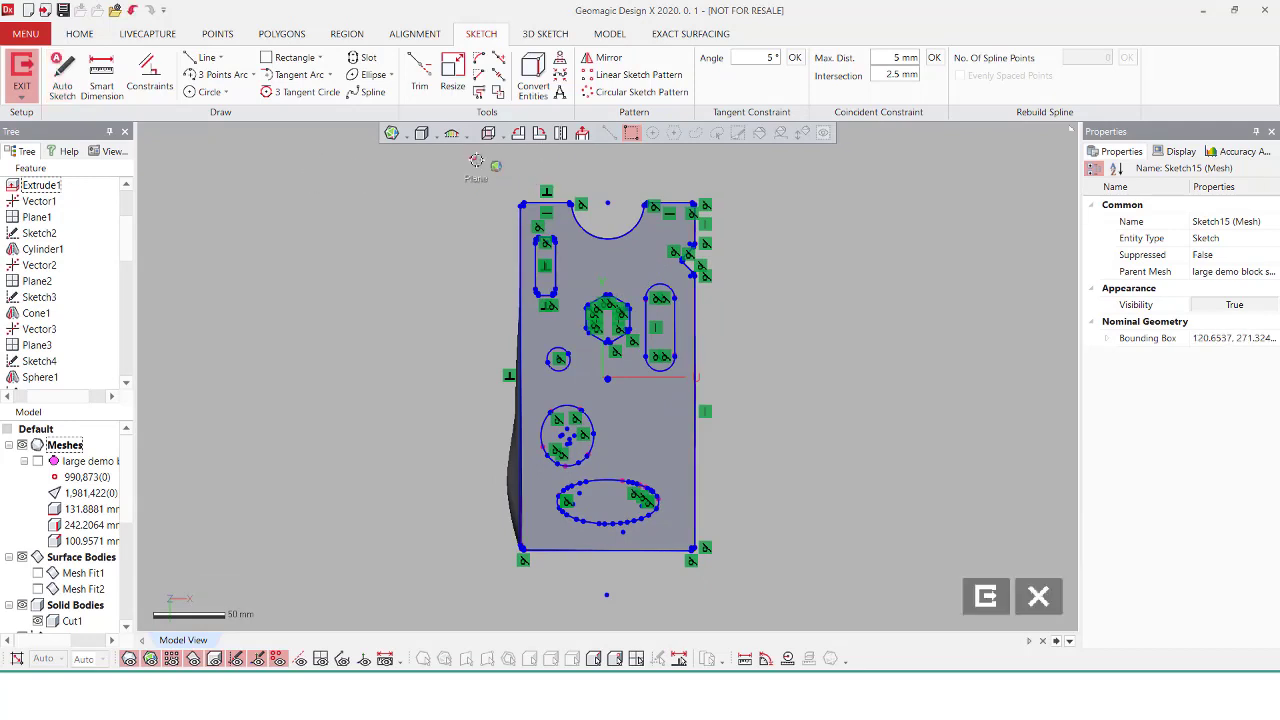
Delete the block's outer boundary lines and arcs from the sketch, keeping only the inner pocket profiles
{"action": "mouse_move", "coordinate": [522, 171]}
{"action": "left_mouse_down"}
{"action": "mouse_move", "coordinate": [722, 229]}
{"action": "mouse_move", "coordinate": [675, 289]}
{"action": "mouse_move", "coordinate": [692, 332]}
{"action": "left_mouse_up"}
{"action": "key", "text": "Delete"}
{"action": "key", "text": "Delete"}
{"action": "left_click_drag", "start_coordinate": [705, 618], "coordinate": [670, 548]}
{"action": "left_click_drag", "start_coordinate": [465, 513], "coordinate": [528, 555]}
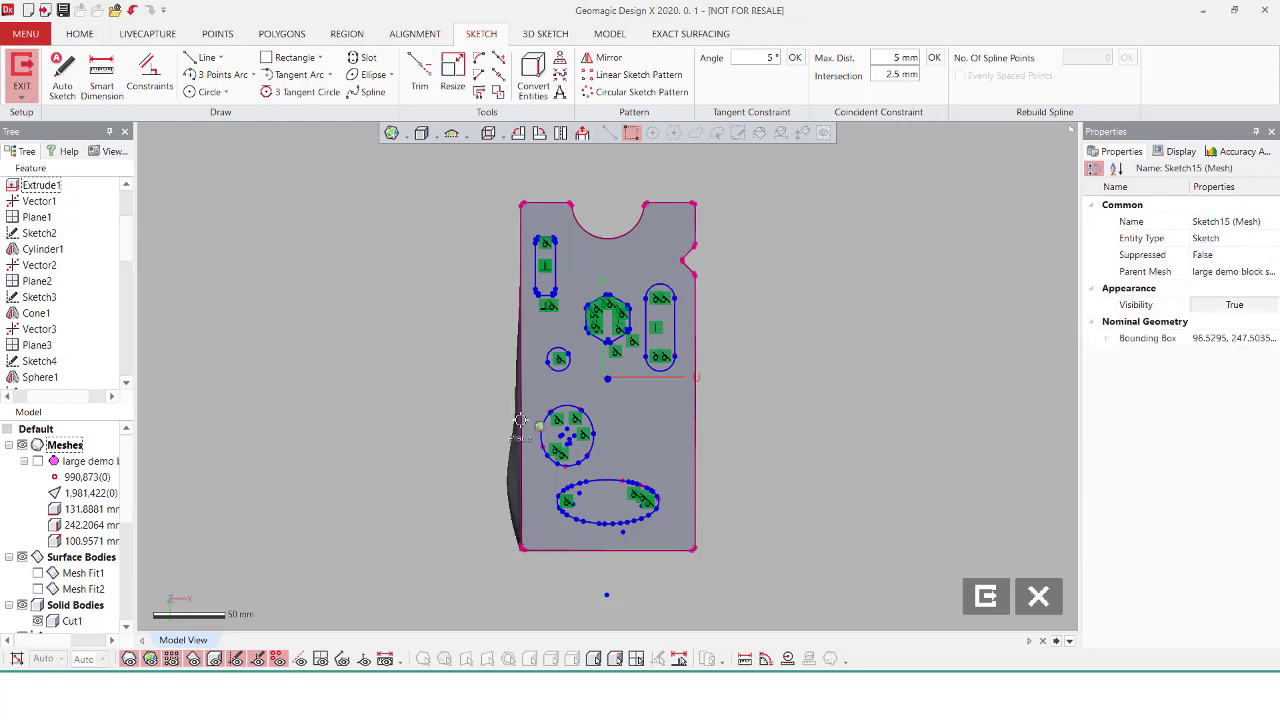
Check the pockets against the scanned mesh and delete the large circular hole's curves from the sketch
{"action": "left_click", "coordinate": [40, 461]}
{"action": "mouse_move", "coordinate": [777, 376]}
{"action": "right_mouse_down"}
{"action": "mouse_move", "coordinate": [821, 414]}
{"action": "mouse_move", "coordinate": [1106, 547]}
{"action": "mouse_move", "coordinate": [682, 353]}
{"action": "right_mouse_up"}
{"action": "scroll", "coordinate": [682, 353], "scroll_direction": "up", "scroll_amount": 5}
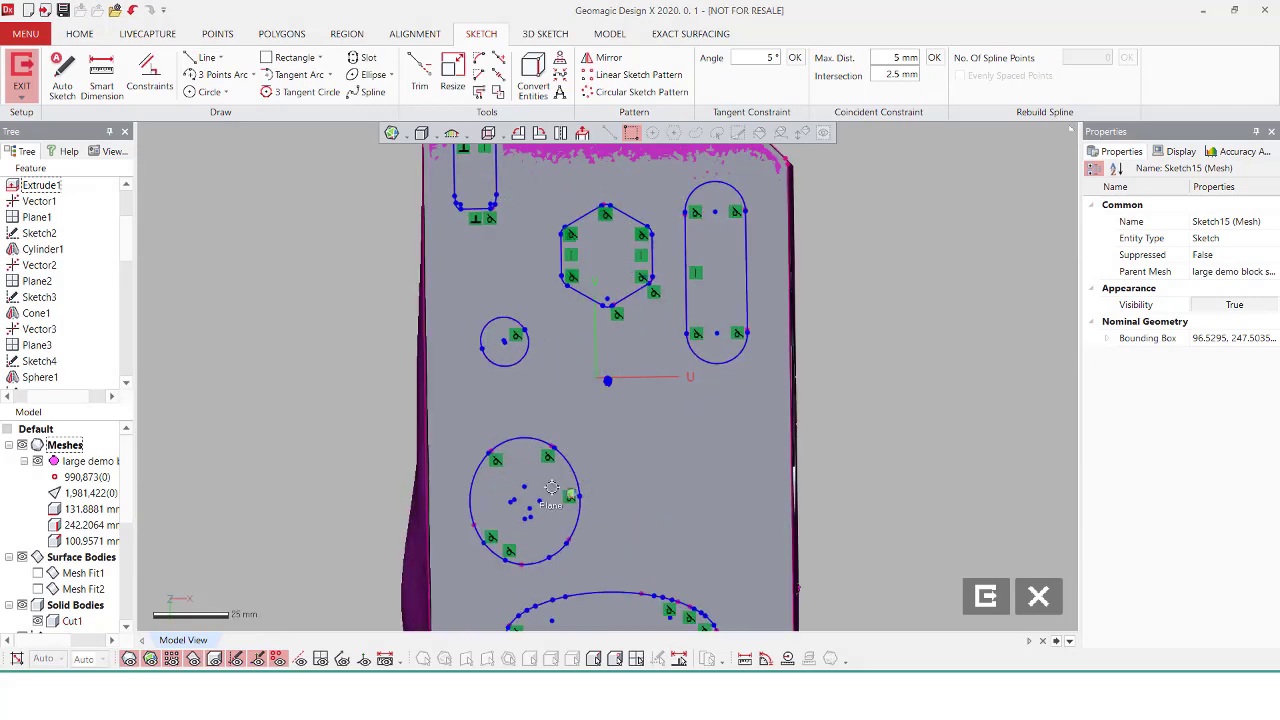
{"action": "left_click_drag", "start_coordinate": [457, 427], "coordinate": [607, 585]}
{"action": "key", "text": "Delete"}
{"action": "scroll", "coordinate": [718, 370], "scroll_direction": "down", "scroll_amount": 4}
{"action": "mouse_move", "coordinate": [718, 370]}
{"action": "right_mouse_down"}
{"action": "mouse_move", "coordinate": [658, 321]}
{"action": "mouse_move", "coordinate": [463, 336]}
{"action": "mouse_move", "coordinate": [186, 464]}
{"action": "right_mouse_up"}
{"action": "left_click", "coordinate": [36, 461]}
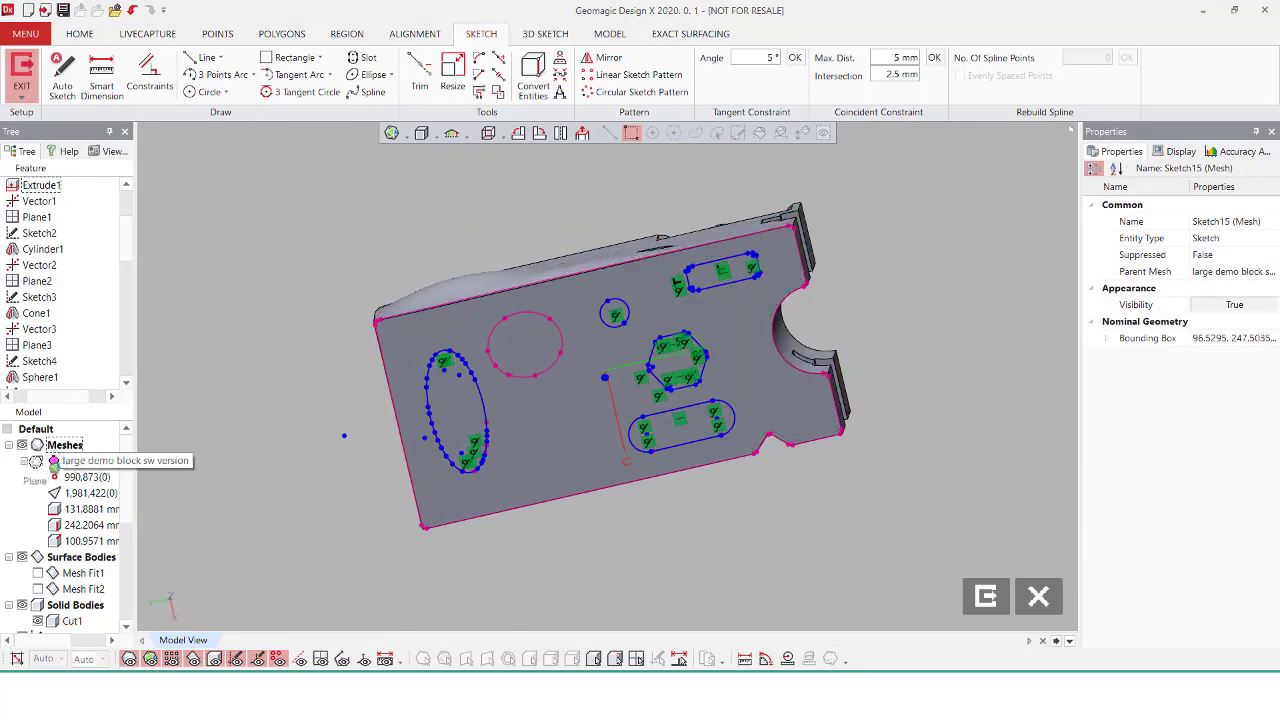
Extrude the five pocket loops of the bottom sketch 12 mm blind into the block as a cut
{"action": "left_click", "coordinate": [38, 461]}
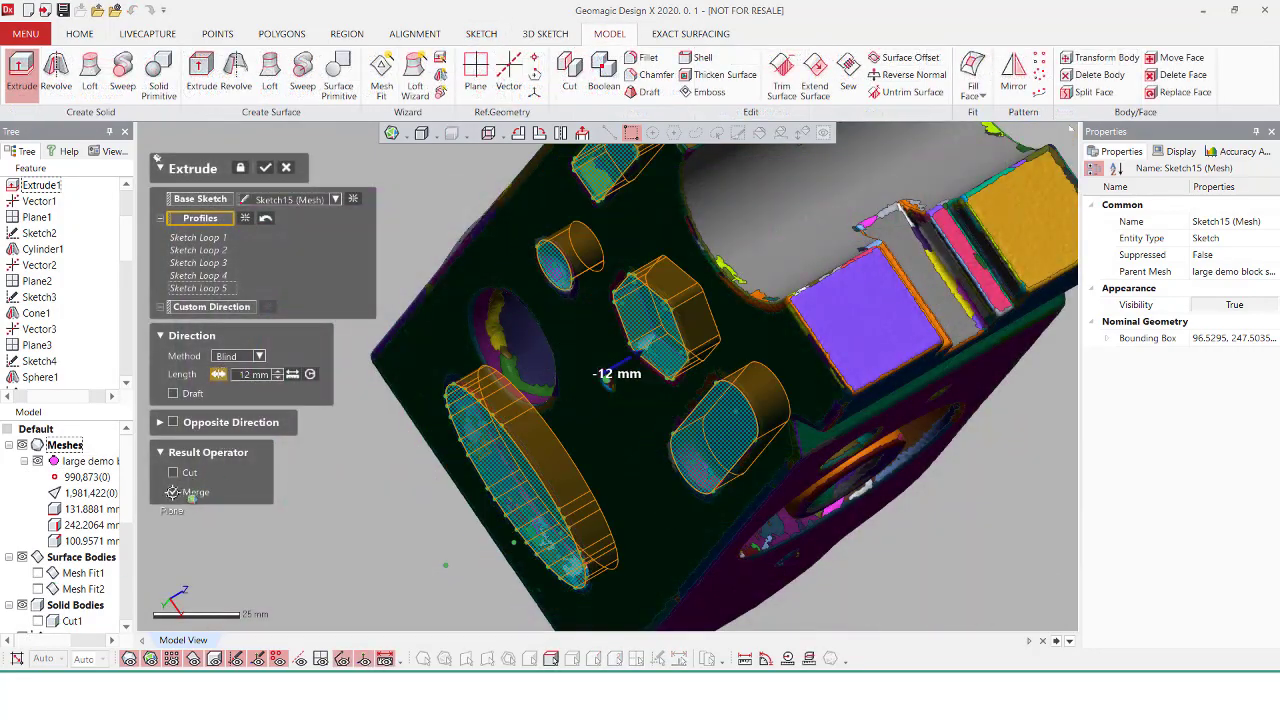
{"action": "left_click", "coordinate": [174, 472]}
{"action": "left_click", "coordinate": [265, 168]}
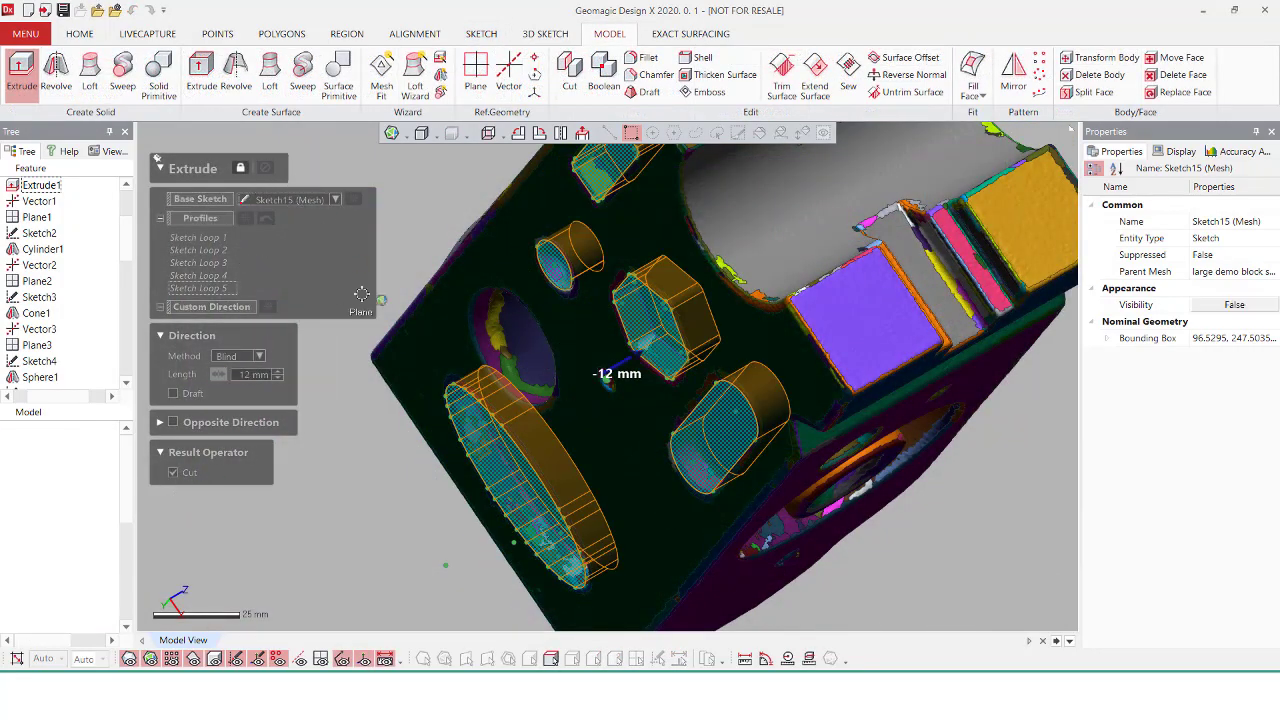
{"action": "right_click_drag", "start_coordinate": [400, 375], "coordinate": [3, 512]}
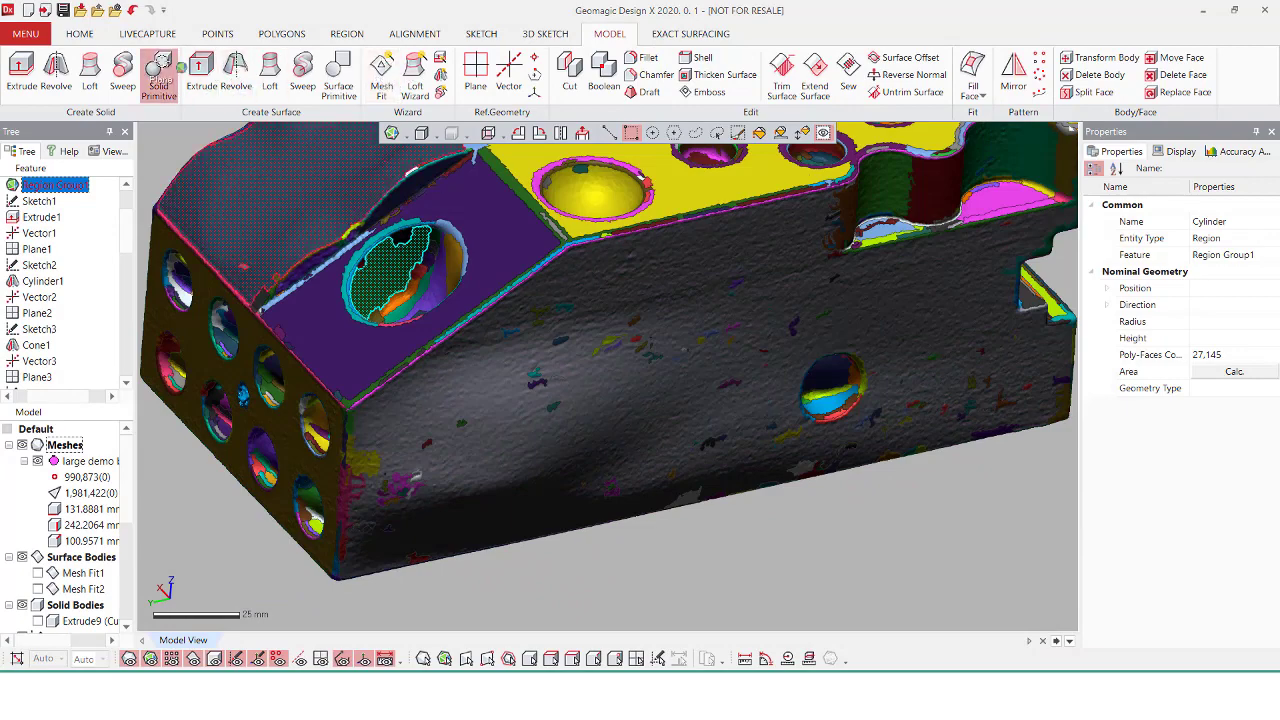
{"action": "left_click", "coordinate": [158, 75]}
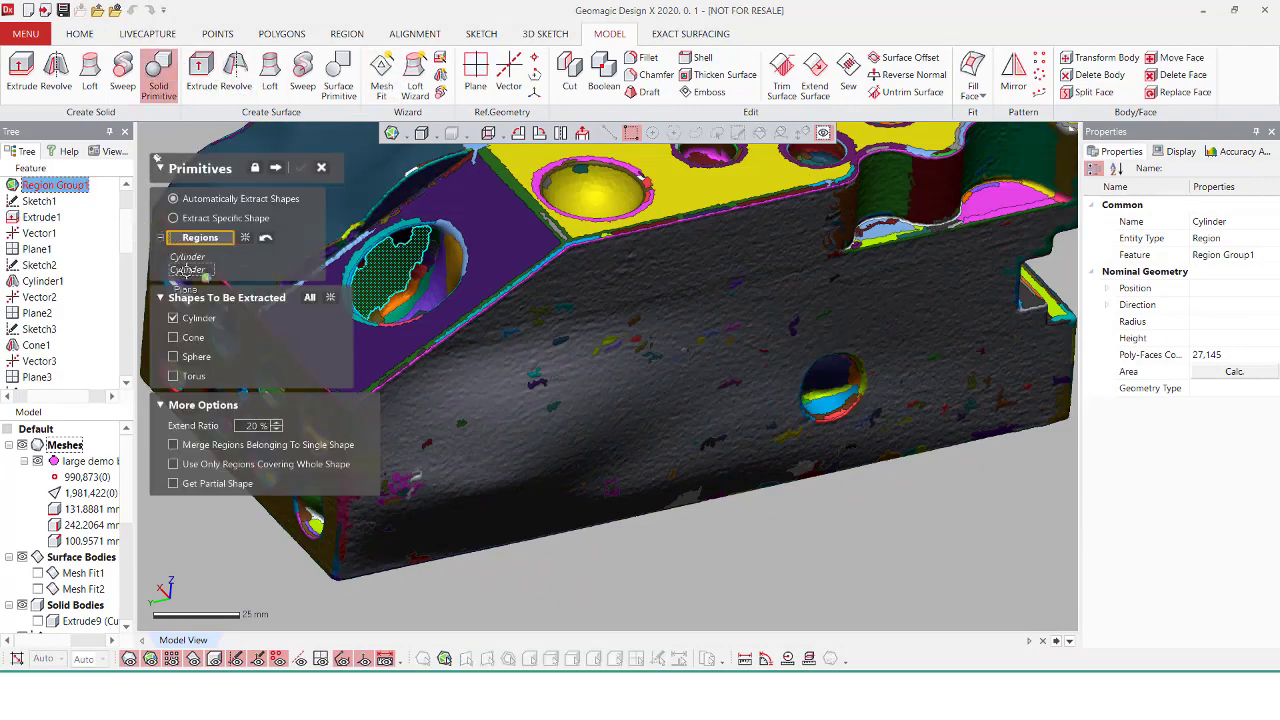
{"action": "left_click", "coordinate": [276, 168]}
{"action": "right_click_drag", "start_coordinate": [600, 352], "coordinate": [421, 238]}
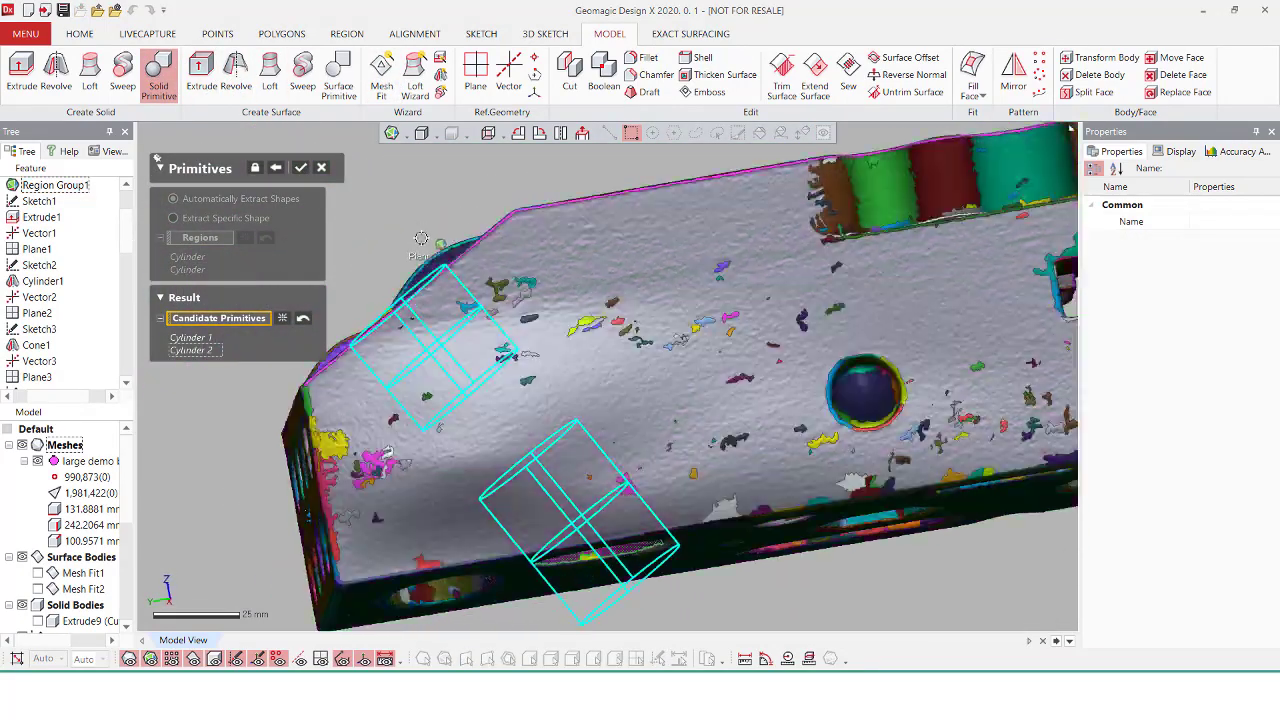
{"action": "left_click", "coordinate": [321, 167]}
Combine the wall regions of the angled through hole and extract one solid cylinder primitive spanning its full length
{"action": "left_click", "coordinate": [620, 371]}
{"action": "right_click_drag", "start_coordinate": [620, 371], "coordinate": [277, 214]}
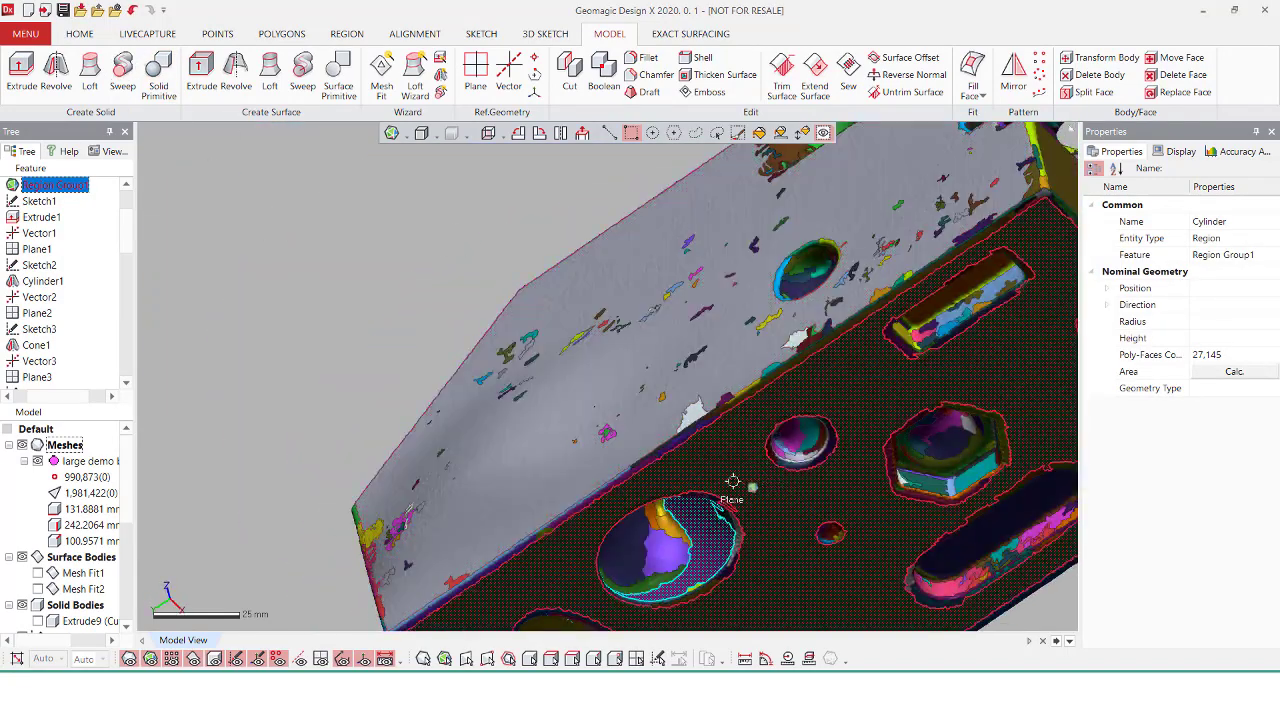
{"action": "left_click", "coordinate": [347, 33]}
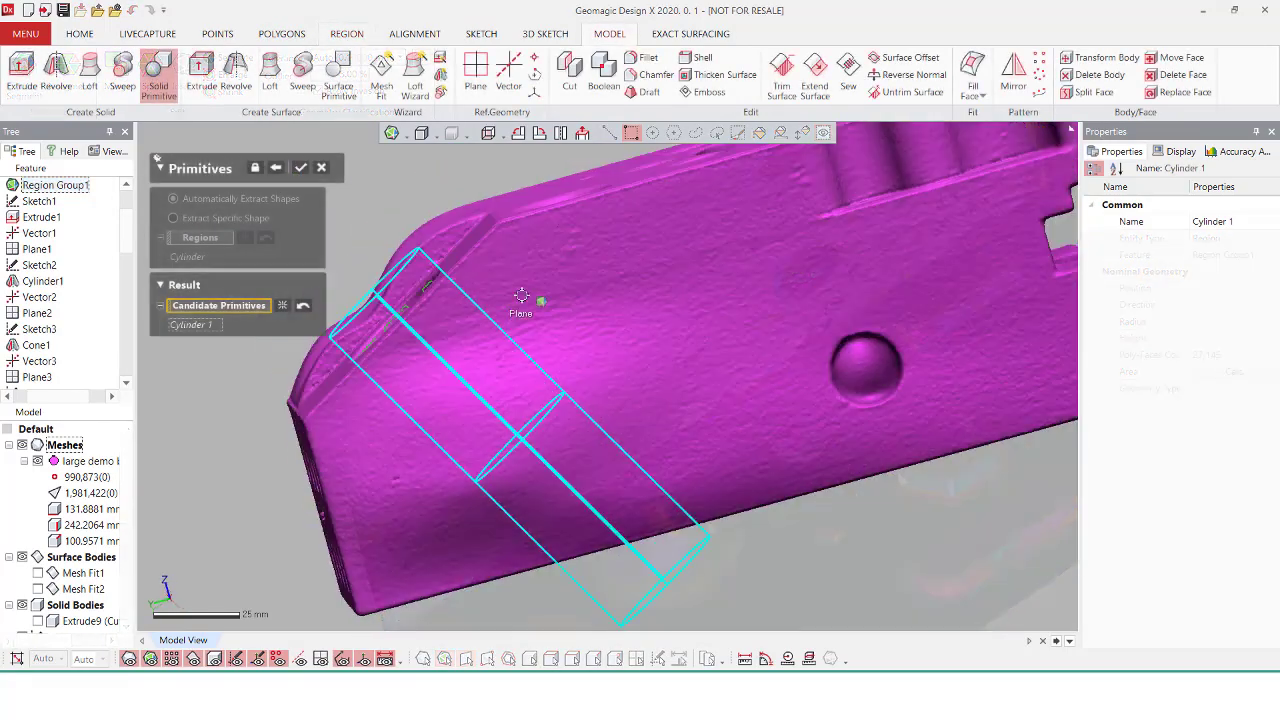
{"action": "right_click_drag", "start_coordinate": [523, 294], "coordinate": [497, 279]}
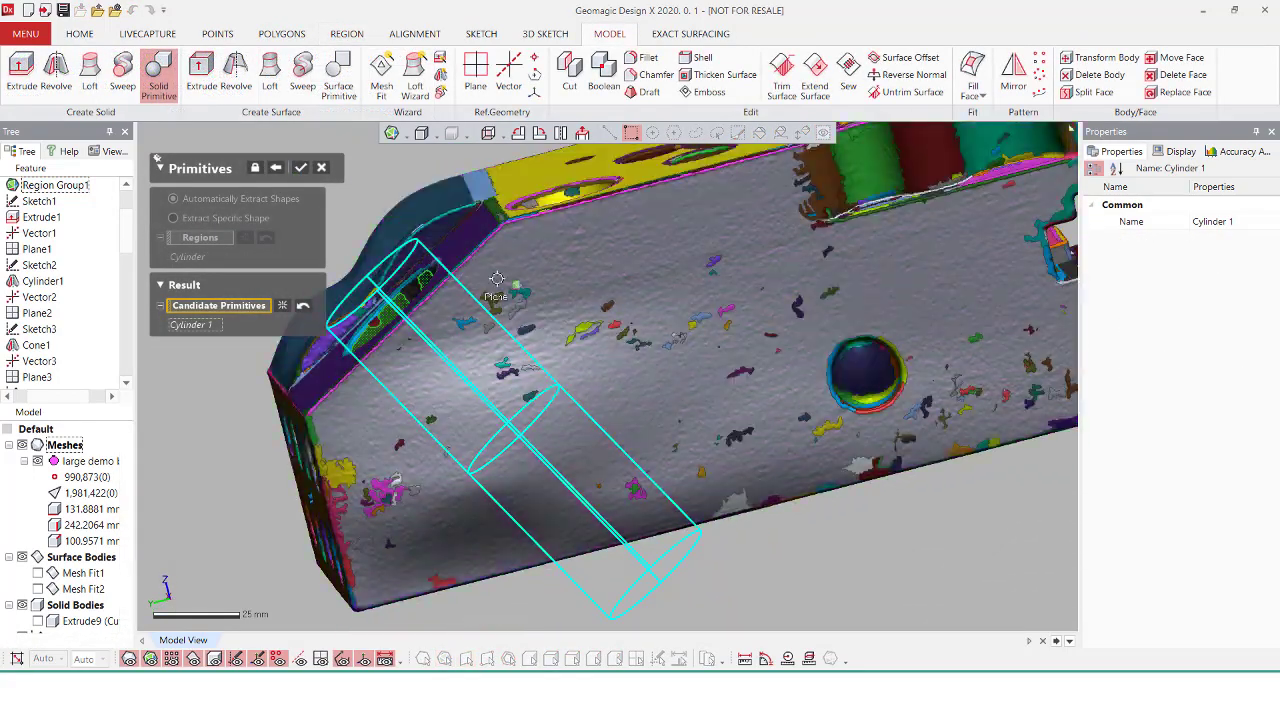
{"action": "left_click", "coordinate": [297, 168]}
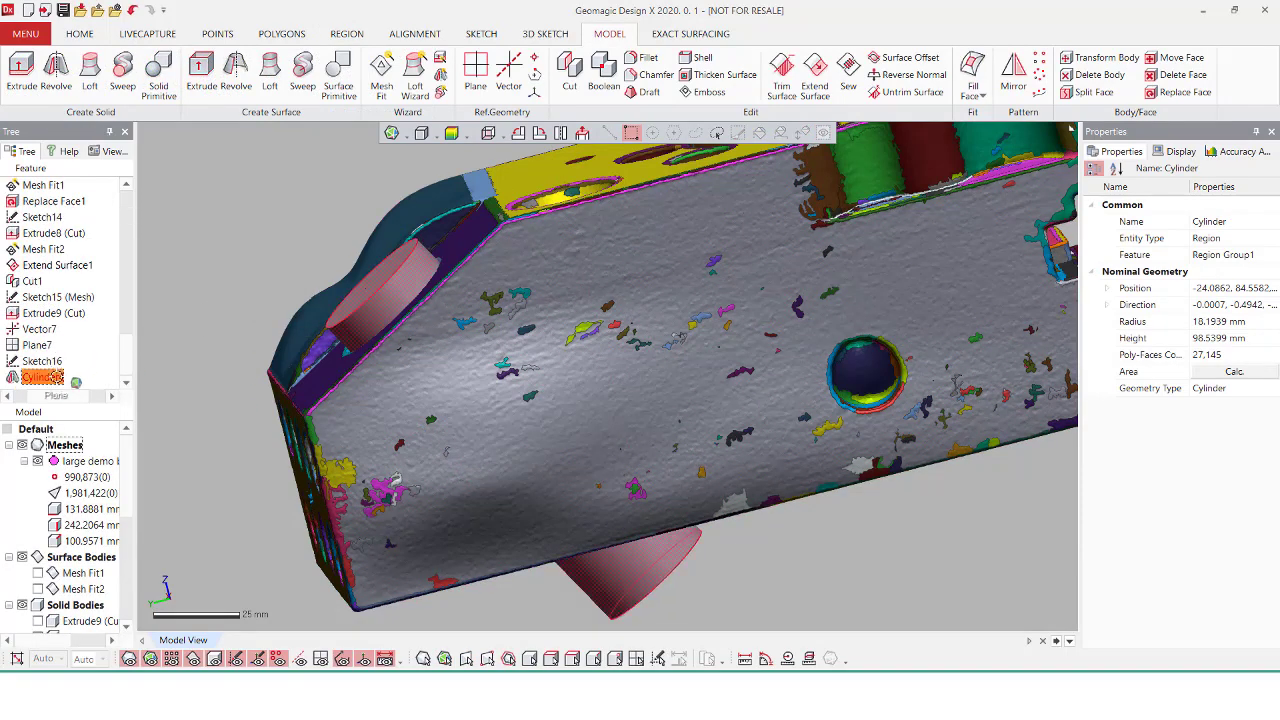
Edit the new cylinder feature so its 360° mid-plane revolve cuts the angled through hole from the block
{"action": "right_click", "coordinate": [45, 376]}
{"action": "left_click", "coordinate": [90, 386]}
{"action": "left_click", "coordinate": [174, 362]}
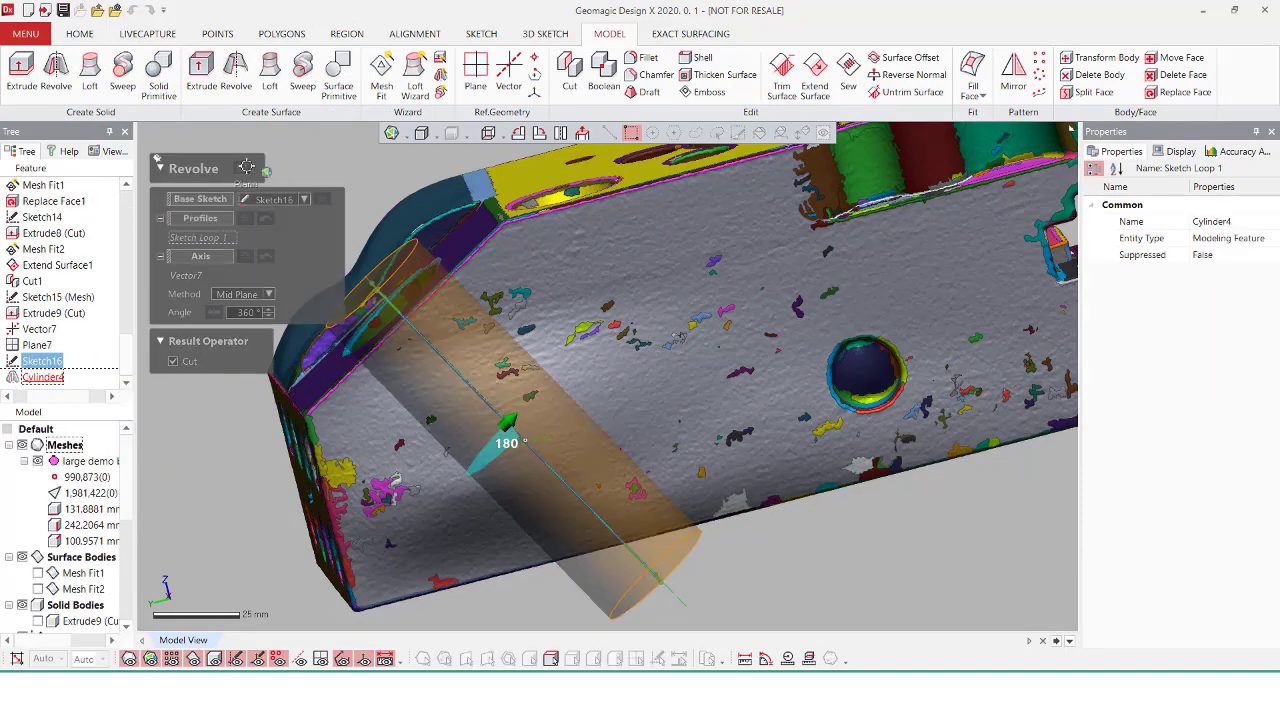
{"action": "left_click", "coordinate": [241, 167]}
Hide the scanned mesh and show the finished solid body in a full isometric-like view
{"action": "left_click", "coordinate": [37, 461]}
{"action": "left_click", "coordinate": [38, 621]}
{"action": "right_click_drag", "start_coordinate": [310, 345], "coordinate": [908, 393]}
{"action": "scroll", "coordinate": [429, 320], "scroll_direction": "down", "scroll_amount": 4}
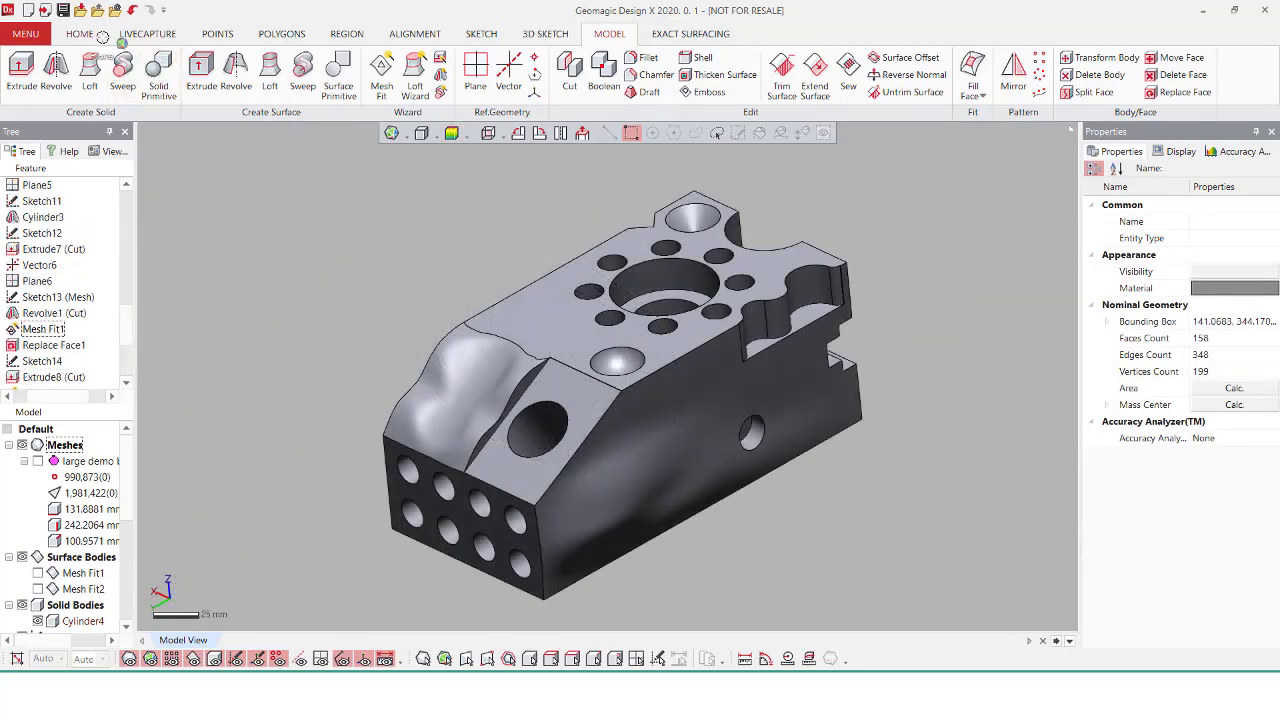
Transfer the model to SolidWorks 2020 with LiveTransfer, starting from the first feature
{"action": "left_click", "coordinate": [102, 36]}
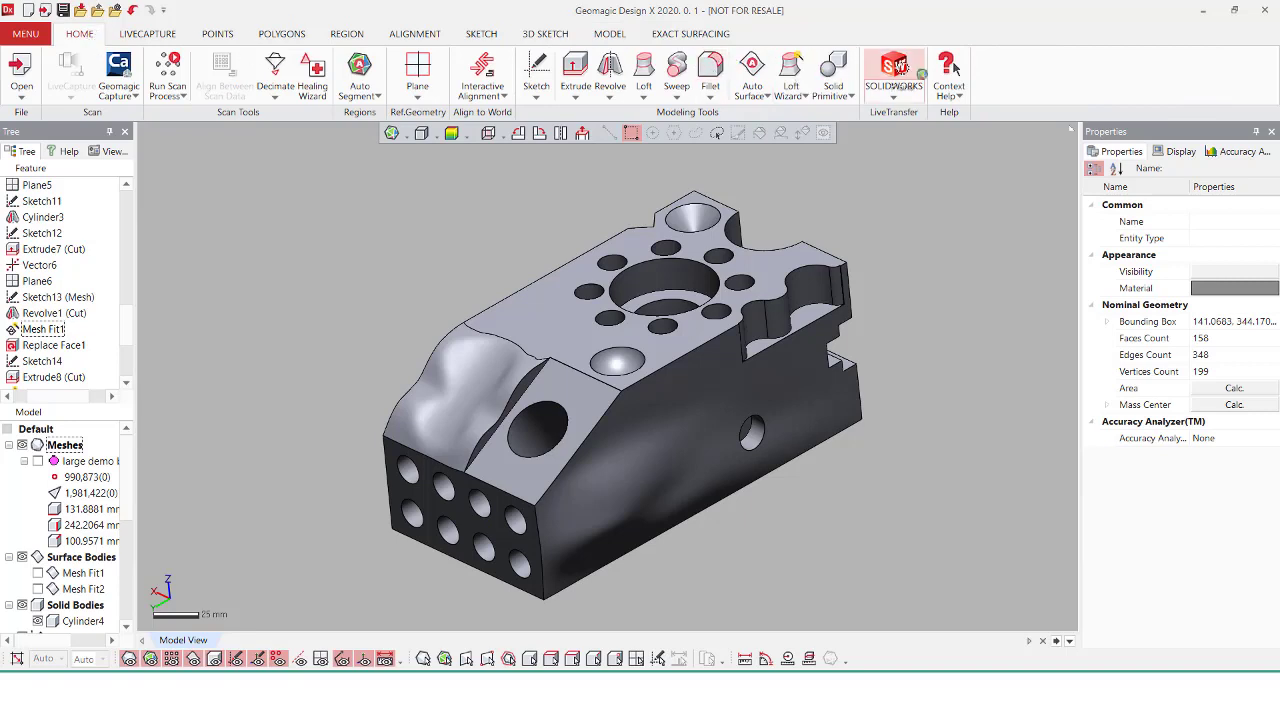
{"action": "left_click", "coordinate": [898, 86]}
{"action": "left_click", "coordinate": [914, 122]}
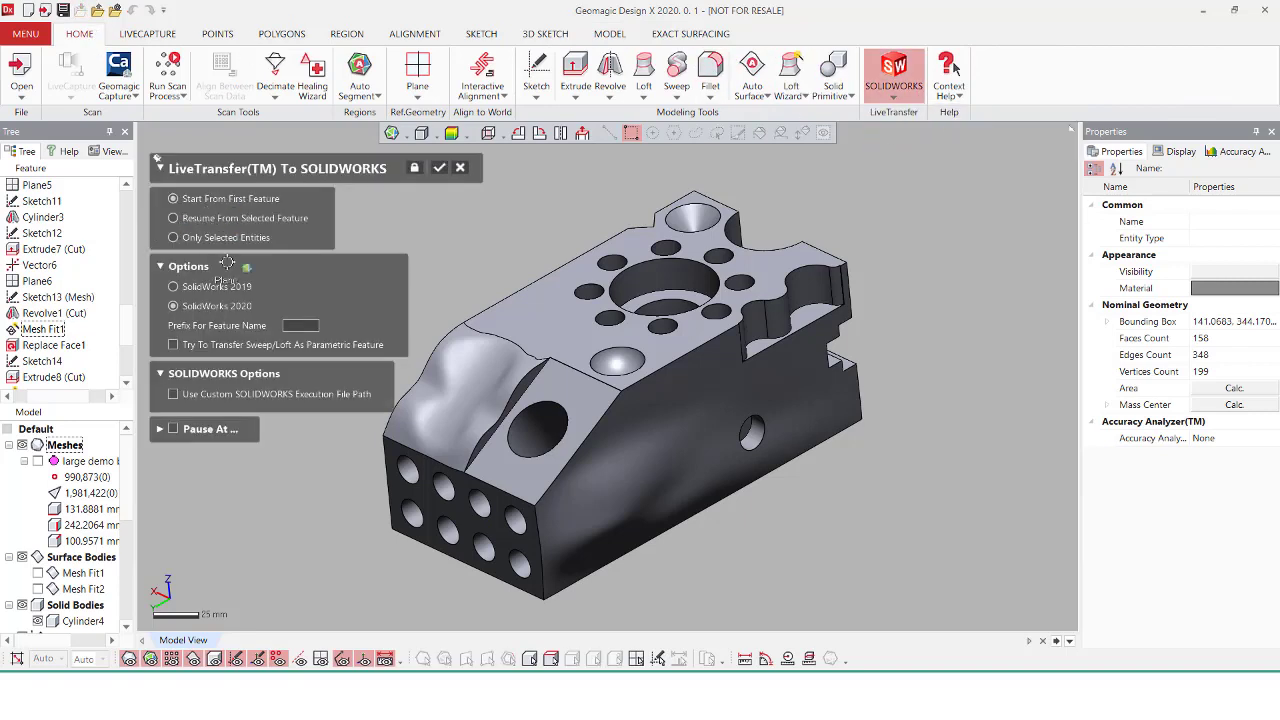
{"action": "left_click", "coordinate": [438, 168]}
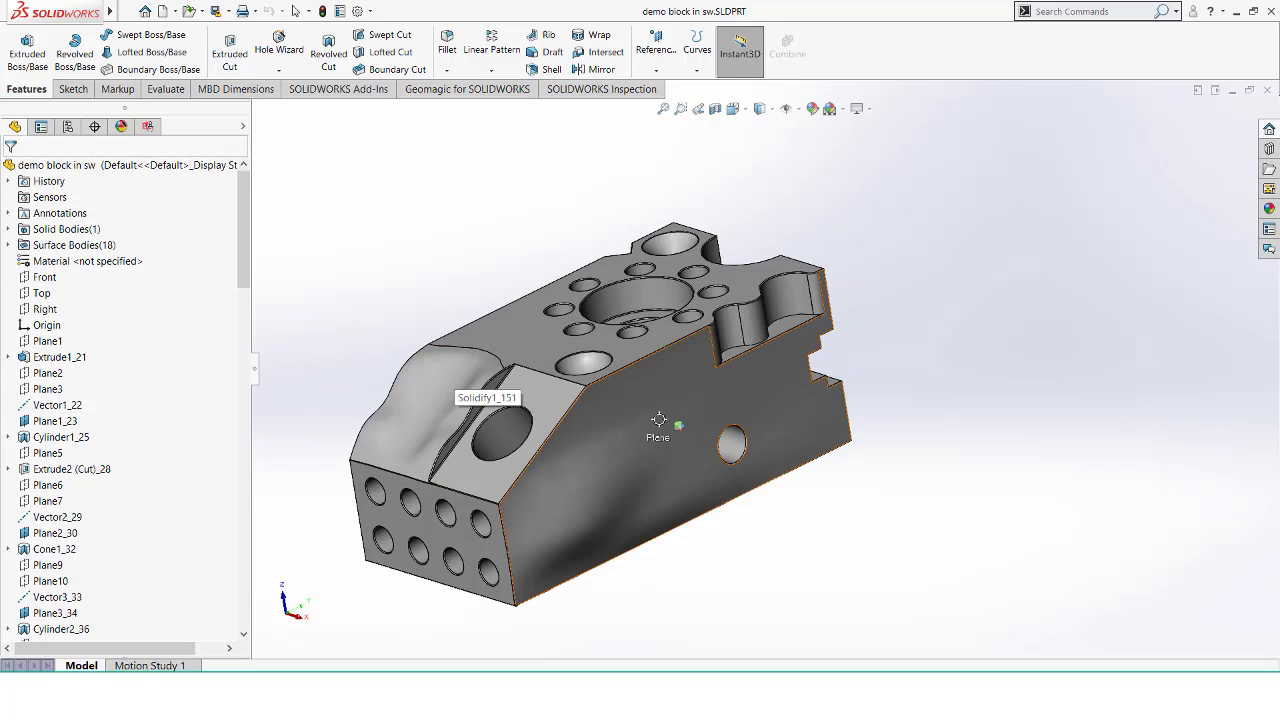
In SOLIDWORKS, examine the transferred feature history down to its last feature and view the block from another angle
{"action": "scroll", "coordinate": [90, 280], "scroll_direction": "down", "scroll_amount": 10}
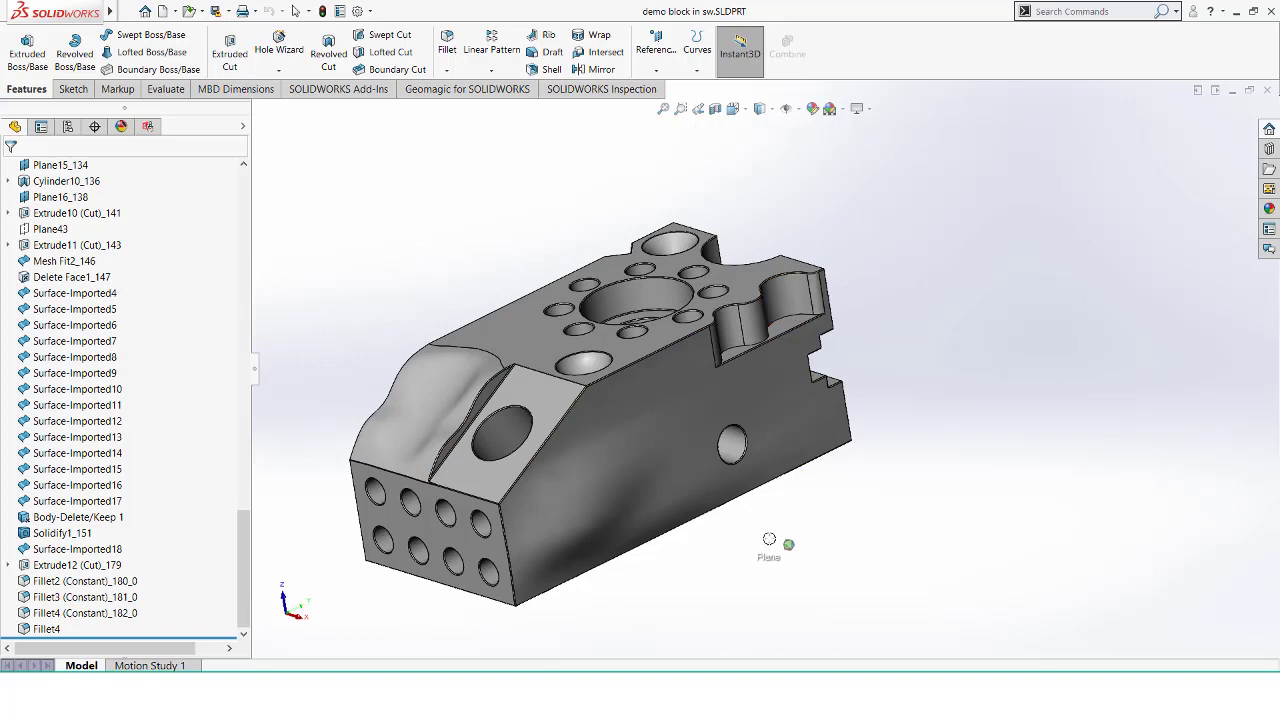
{"action": "middle_click_drag", "start_coordinate": [766, 534], "coordinate": [1084, 298]}
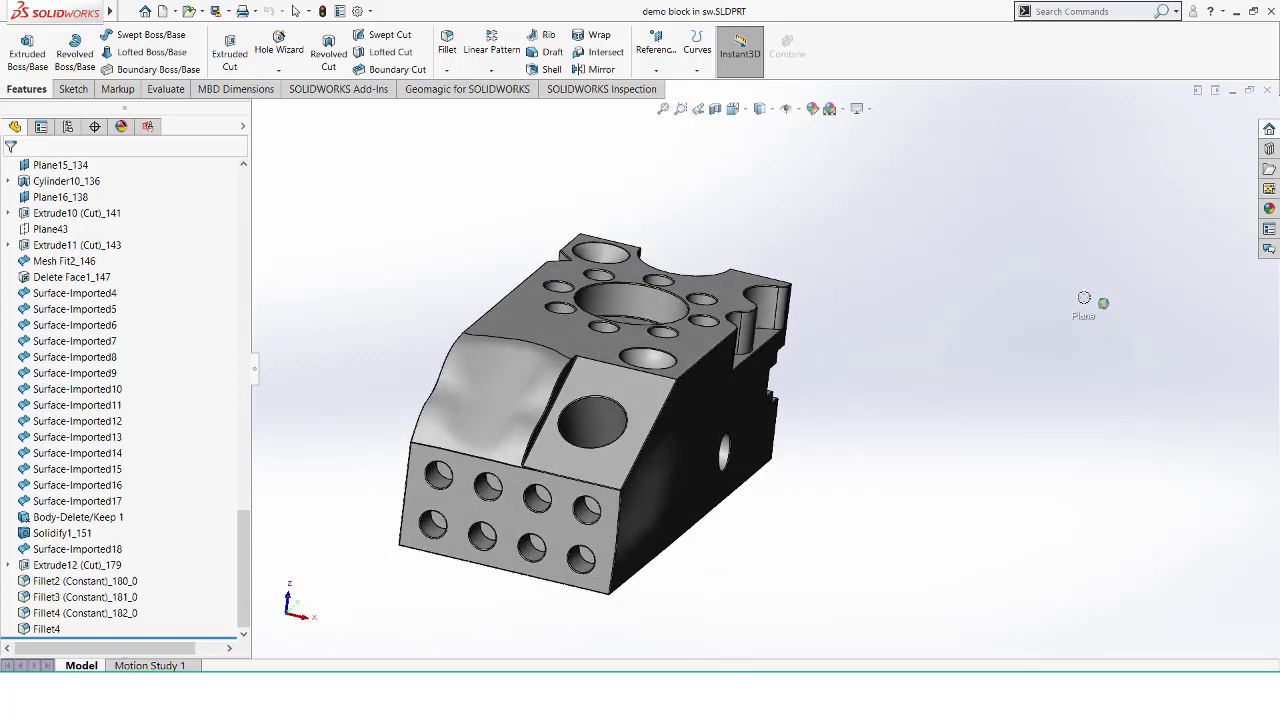